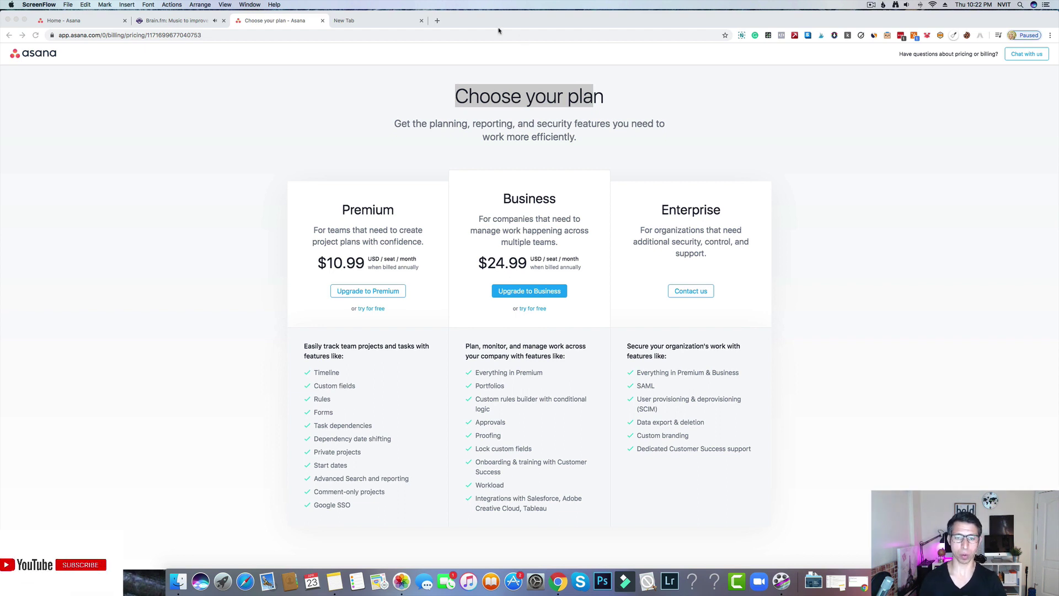
Review the Premium, Business and Enterprise plan features on the pricing page, then return to Asana Home
{"action": "scroll", "coordinate": [508, 163], "scroll_direction": "down", "scroll_amount": 3}
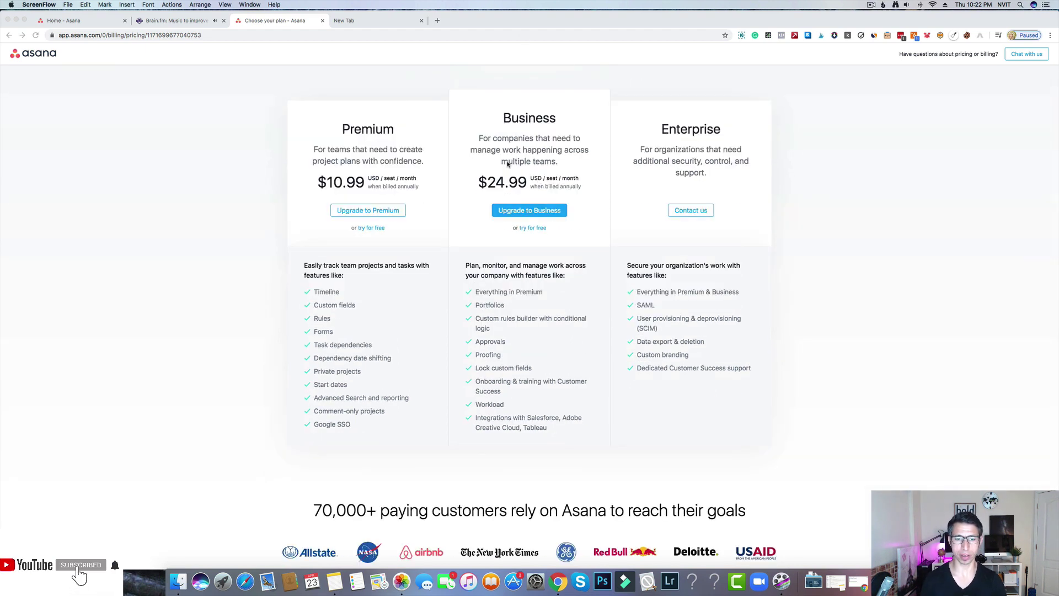
{"action": "scroll", "coordinate": [506, 162], "scroll_direction": "up", "scroll_amount": 3}
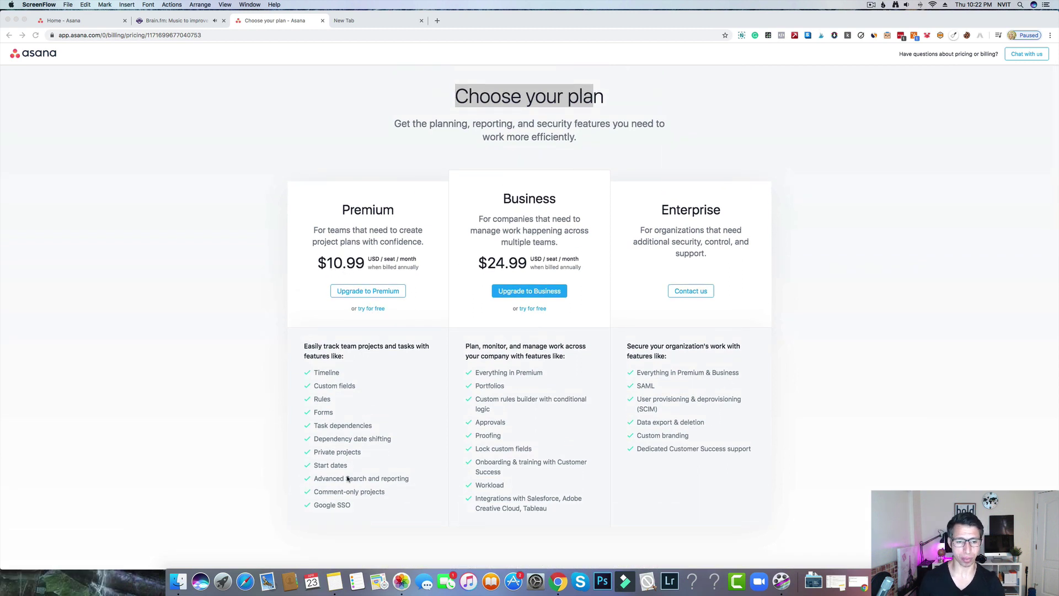
{"action": "scroll", "coordinate": [368, 456], "scroll_direction": "down", "scroll_amount": 4}
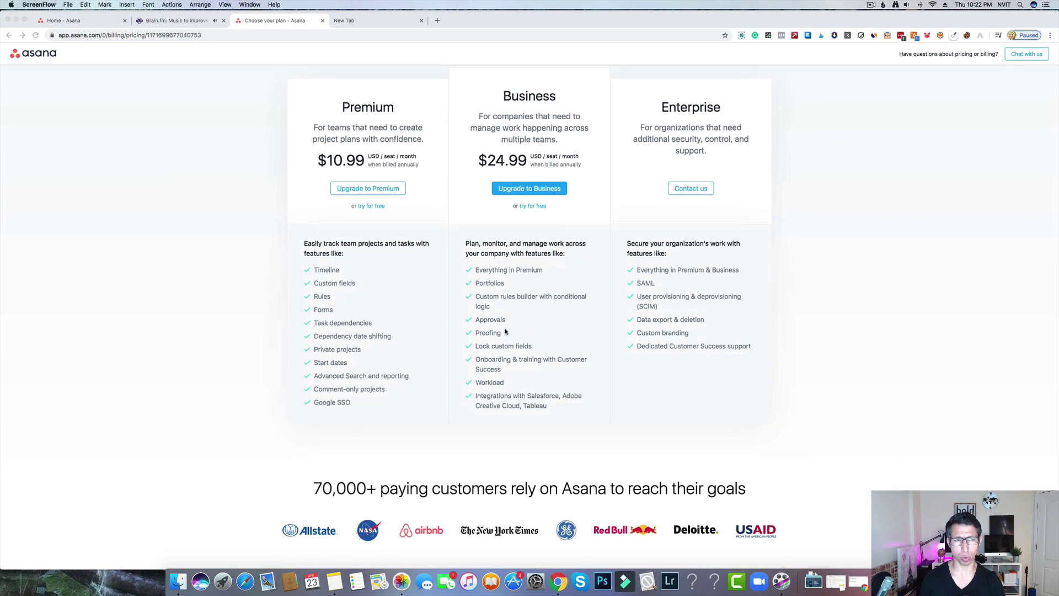
{"action": "scroll", "coordinate": [506, 331], "scroll_direction": "up", "scroll_amount": 3}
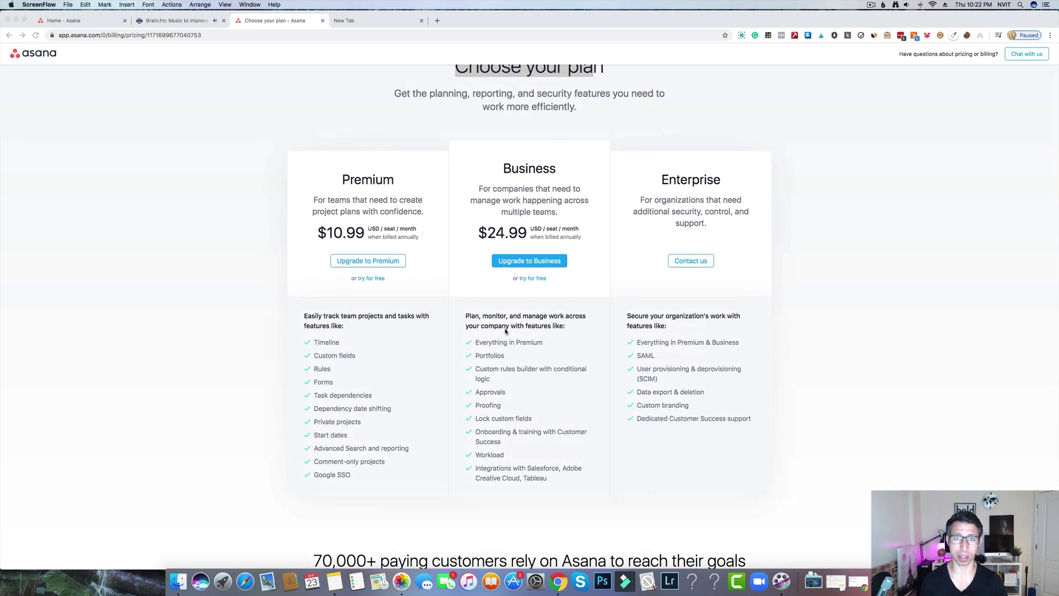
{"action": "scroll", "coordinate": [504, 331], "scroll_direction": "down", "scroll_amount": 4}
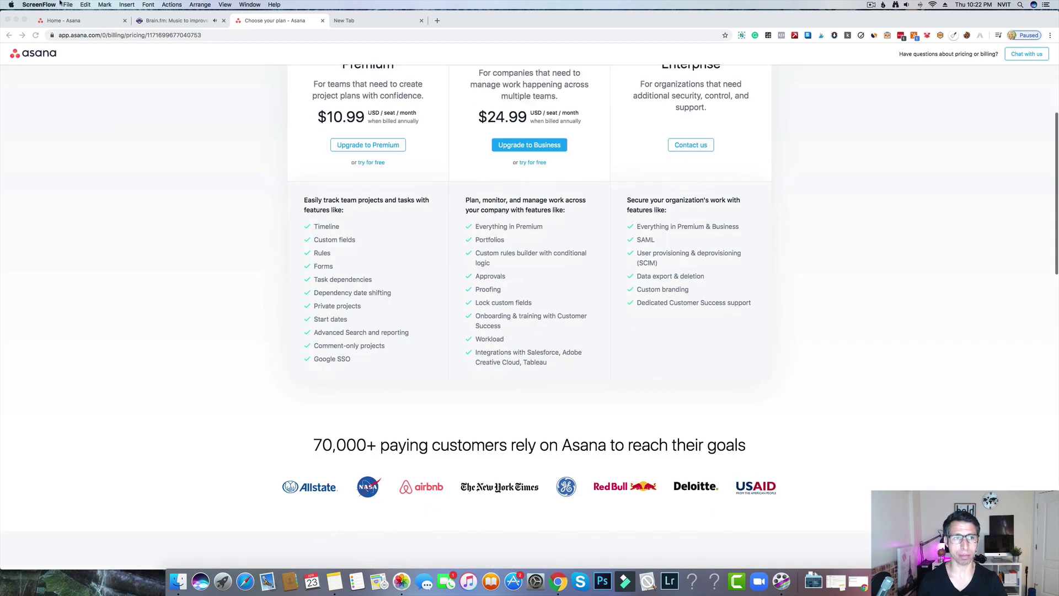
{"action": "scroll", "coordinate": [142, 98], "scroll_direction": "up", "scroll_amount": 5}
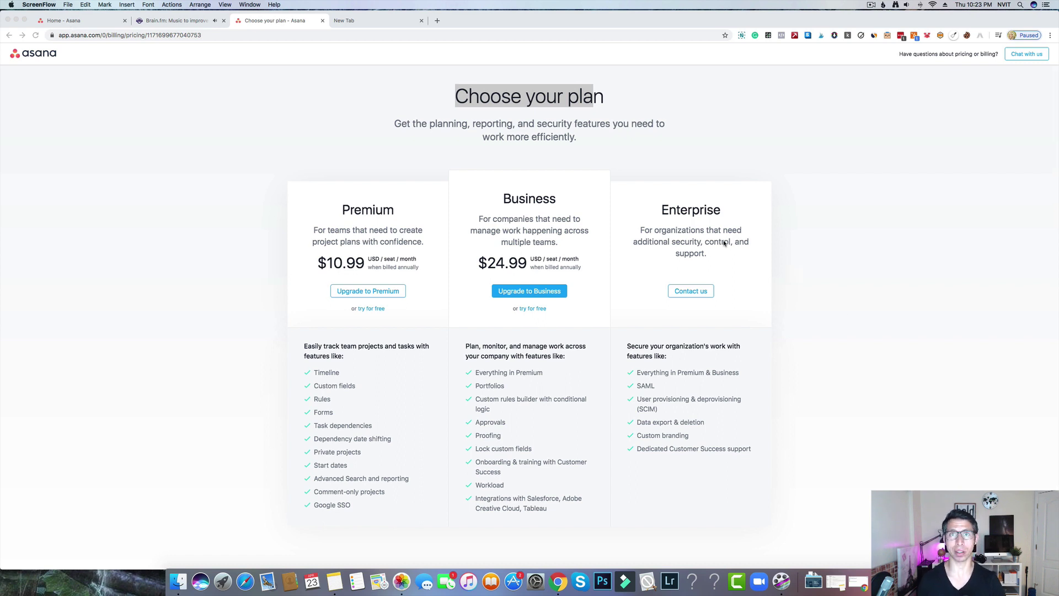
{"action": "scroll", "coordinate": [572, 445], "scroll_direction": "down", "scroll_amount": 2}
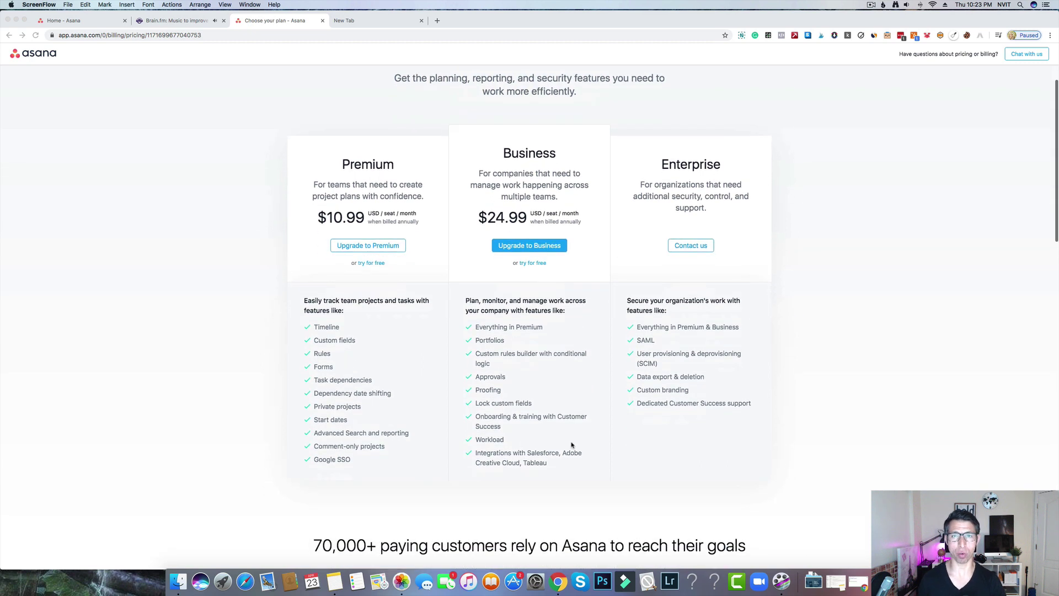
{"action": "scroll", "coordinate": [572, 445], "scroll_direction": "down", "scroll_amount": 3}
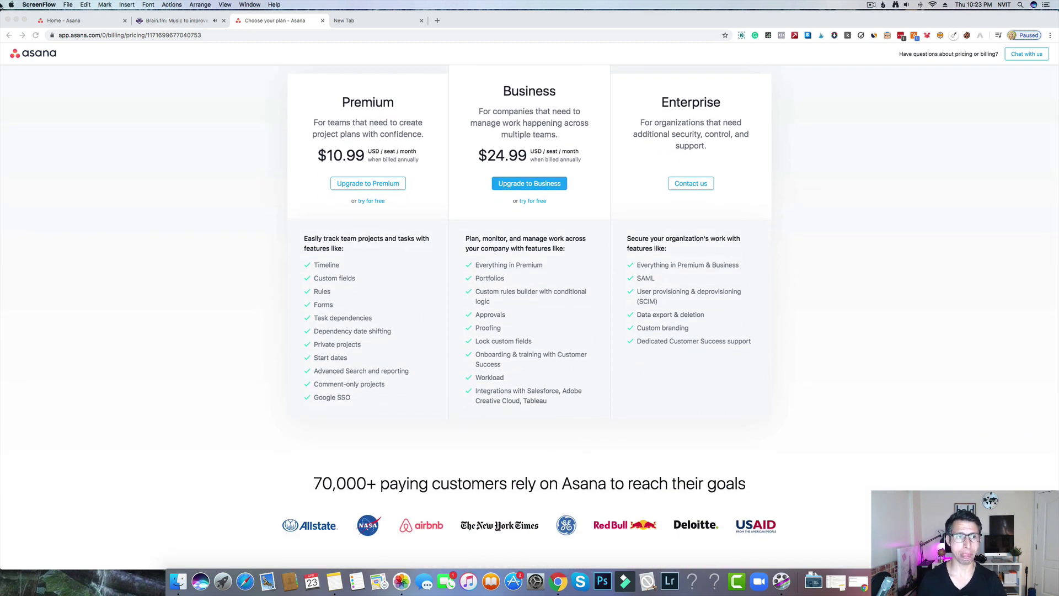
{"action": "left_click", "coordinate": [71, 20]}
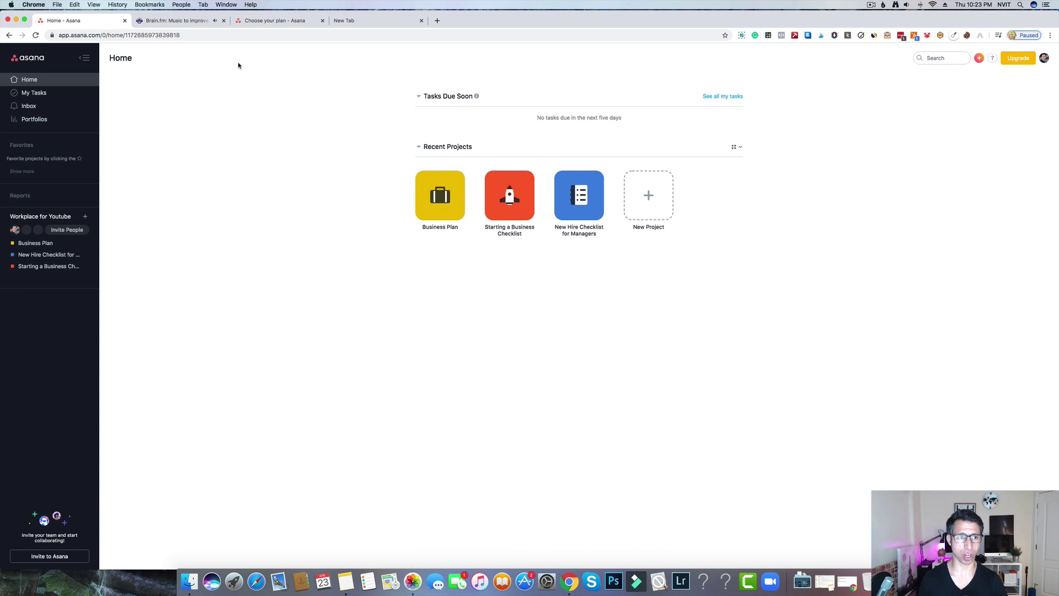
Show the workspace list in the account menu and reveal Create New Workspace under More
{"action": "left_click", "coordinate": [1044, 58]}
{"action": "scroll", "coordinate": [992, 101], "scroll_direction": "down", "scroll_amount": 5}
{"action": "scroll", "coordinate": [992, 101], "scroll_direction": "down", "scroll_amount": 3}
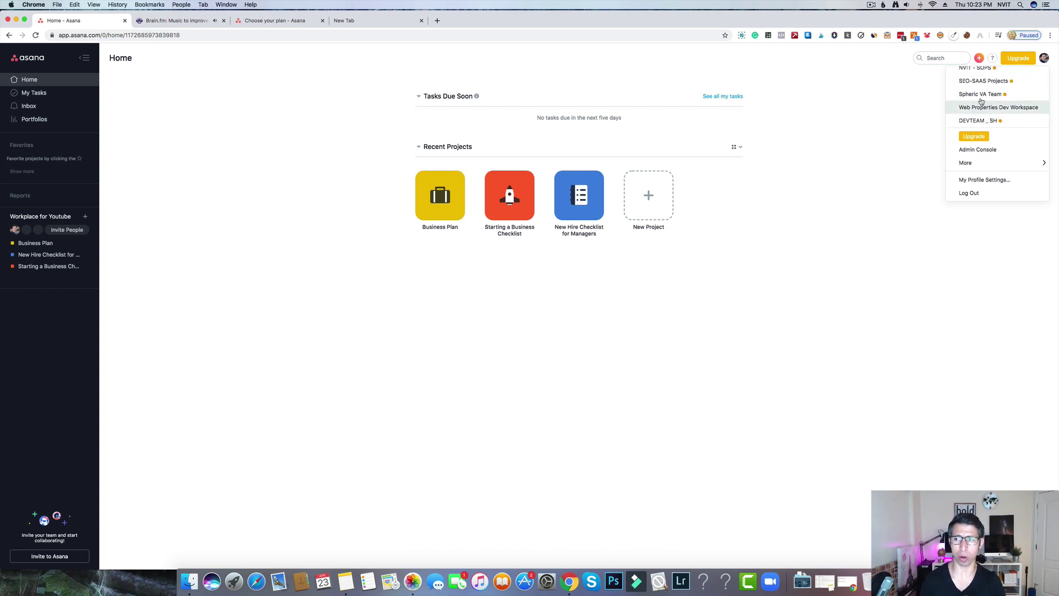
{"action": "scroll", "coordinate": [977, 91], "scroll_direction": "up", "scroll_amount": 1}
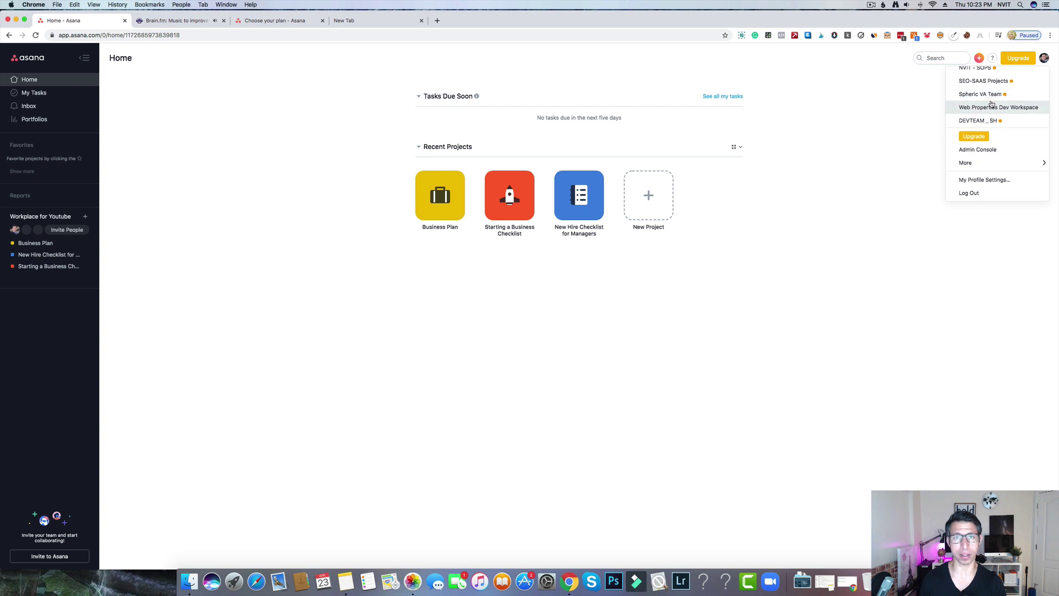
{"action": "mouse_move", "coordinate": [992, 163]}
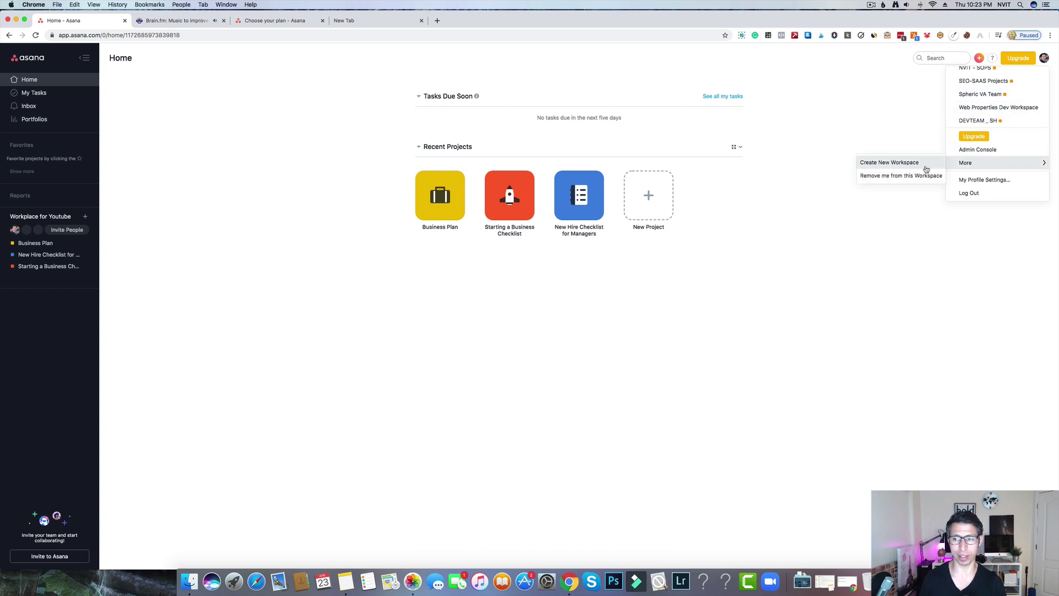
Begin a new workspace named 'demo', then dismiss the dialog without creating it
{"action": "left_click", "coordinate": [891, 164]}
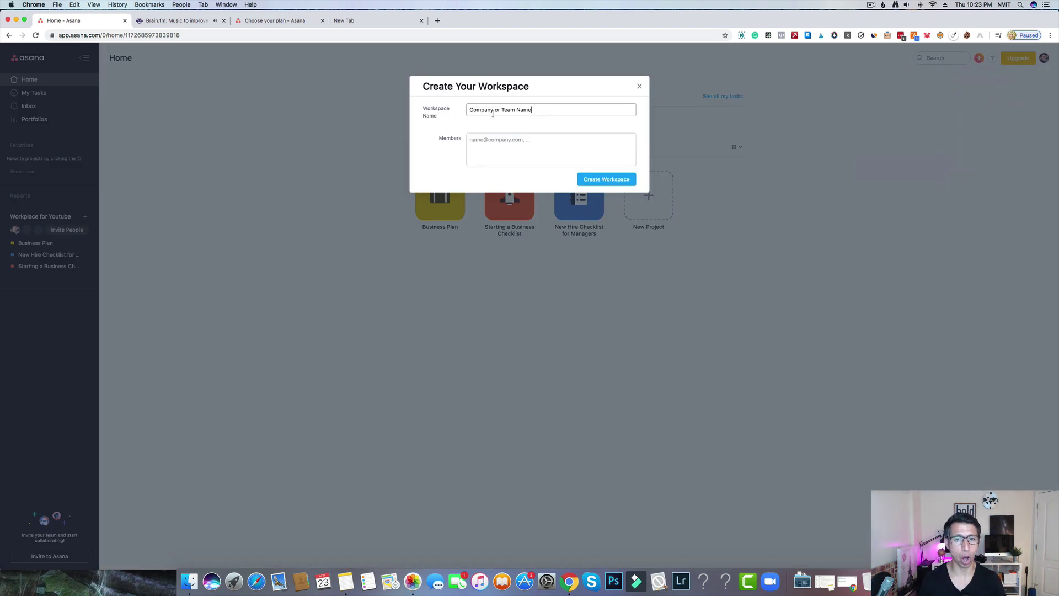
{"action": "left_click", "coordinate": [527, 113]}
{"action": "type", "text": "demo"}
{"action": "left_click", "coordinate": [496, 139]}
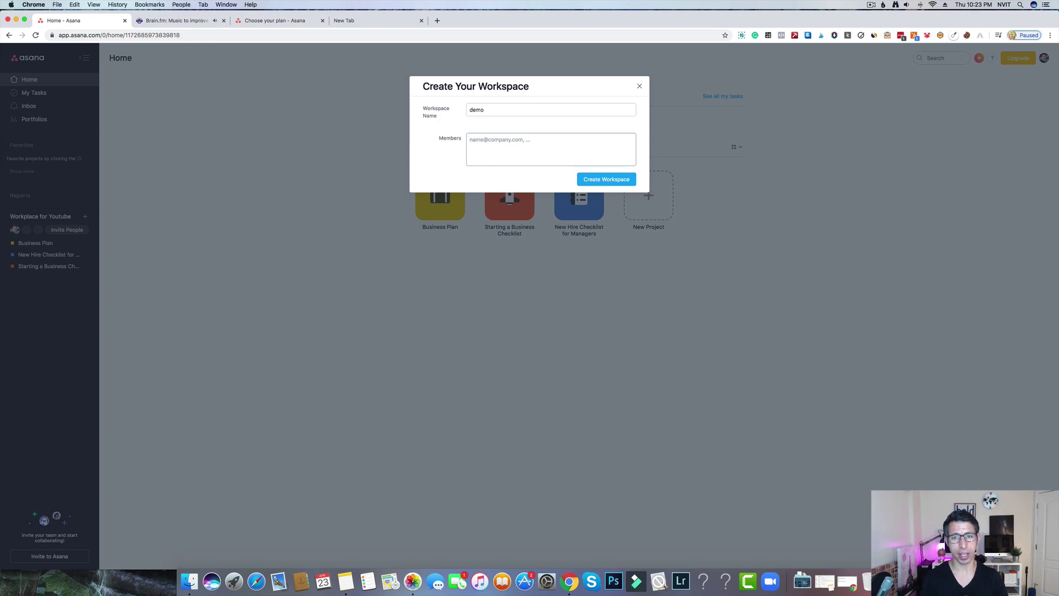
{"action": "type", "text": "te"}
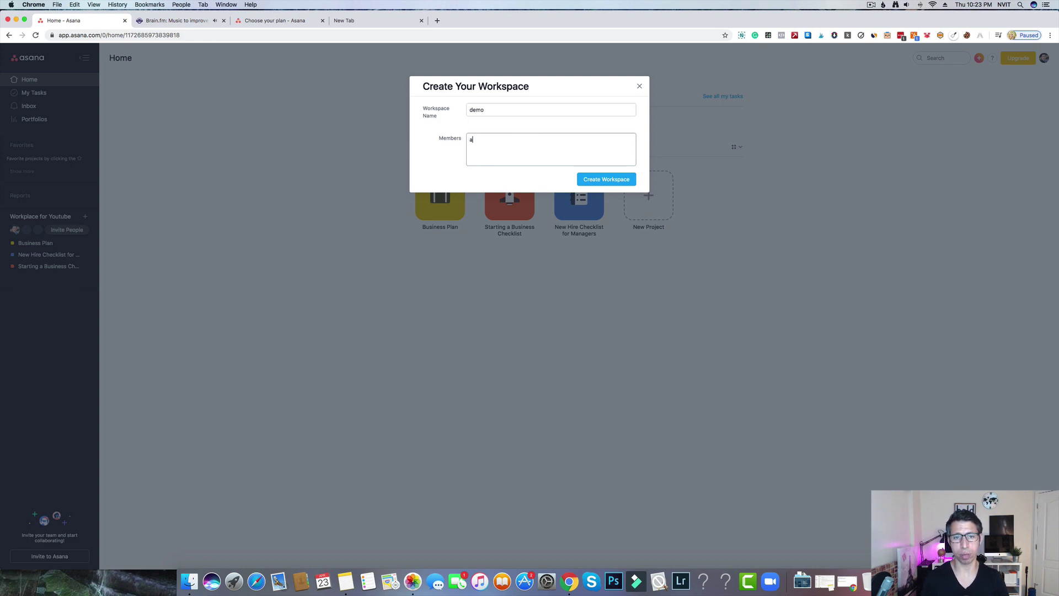
{"action": "key", "text": "BackSpace"}
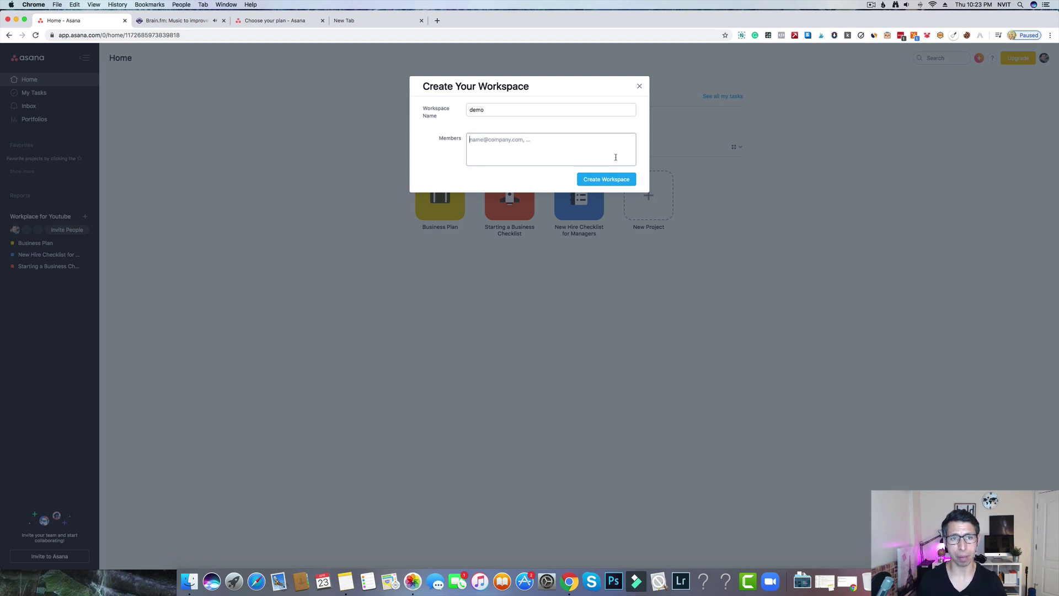
{"action": "left_click", "coordinate": [641, 87]}
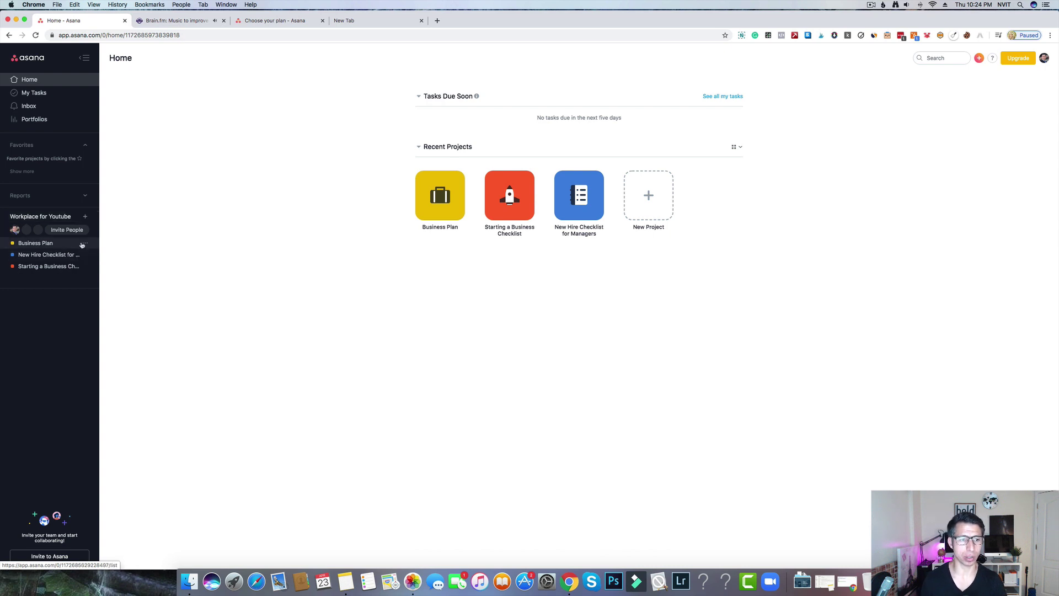
Delete the Business Plan project and confirm the deletion
{"action": "left_click", "coordinate": [84, 244]}
{"action": "left_click", "coordinate": [85, 245]}
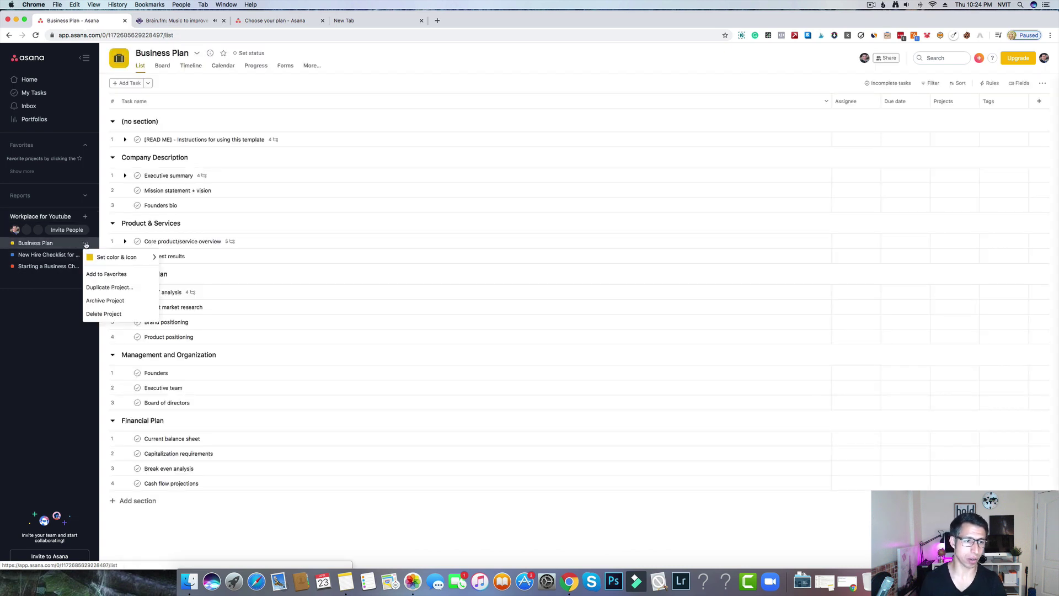
{"action": "left_click", "coordinate": [95, 313]}
{"action": "left_click", "coordinate": [607, 150]}
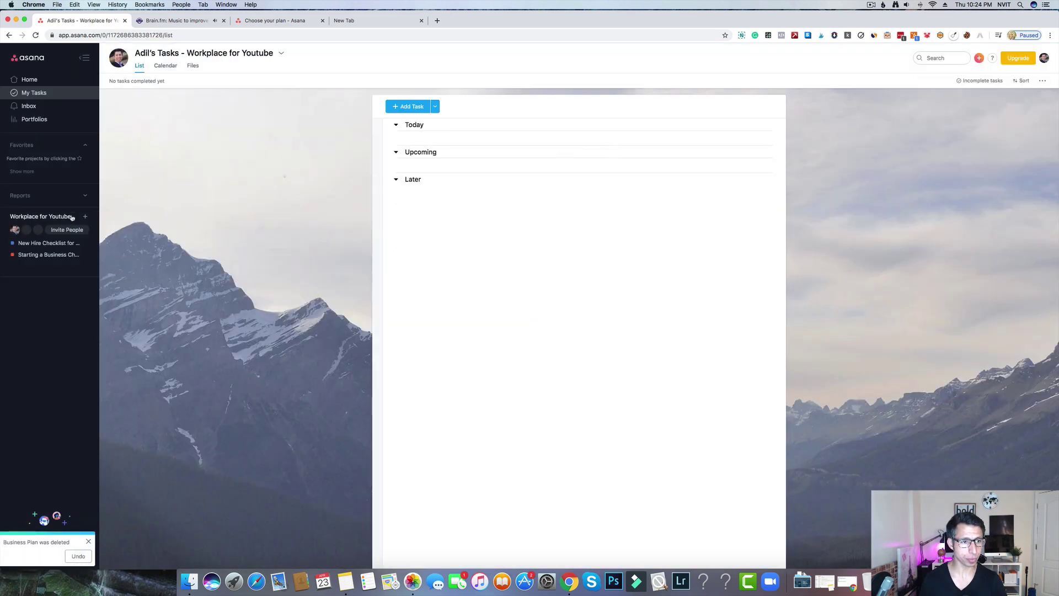
Star the Workplace for Youtube team as a favourite and bring up its new-project options
{"action": "left_click", "coordinate": [49, 217]}
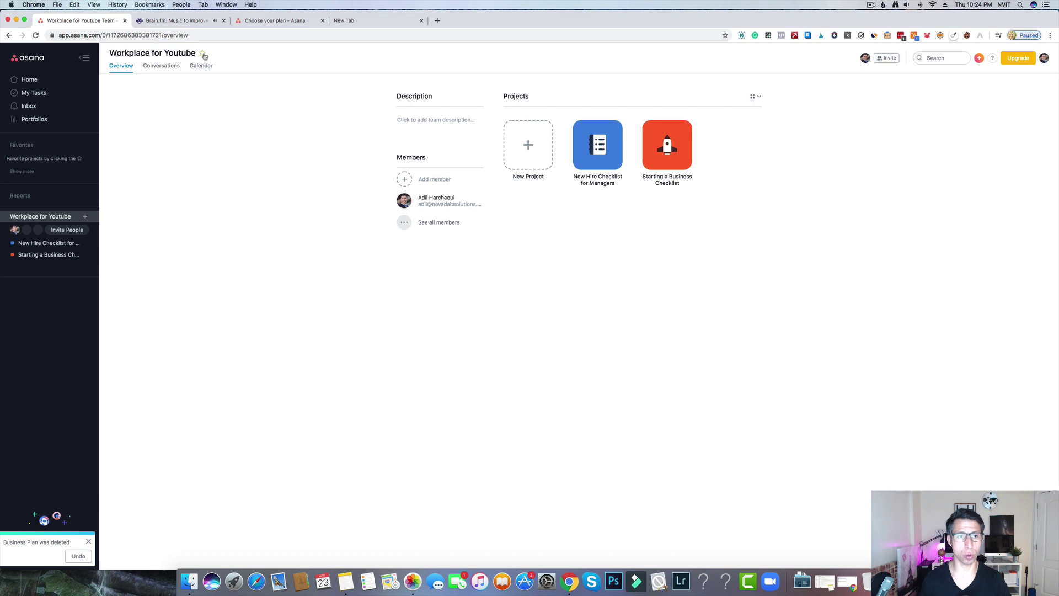
{"action": "left_click", "coordinate": [203, 54]}
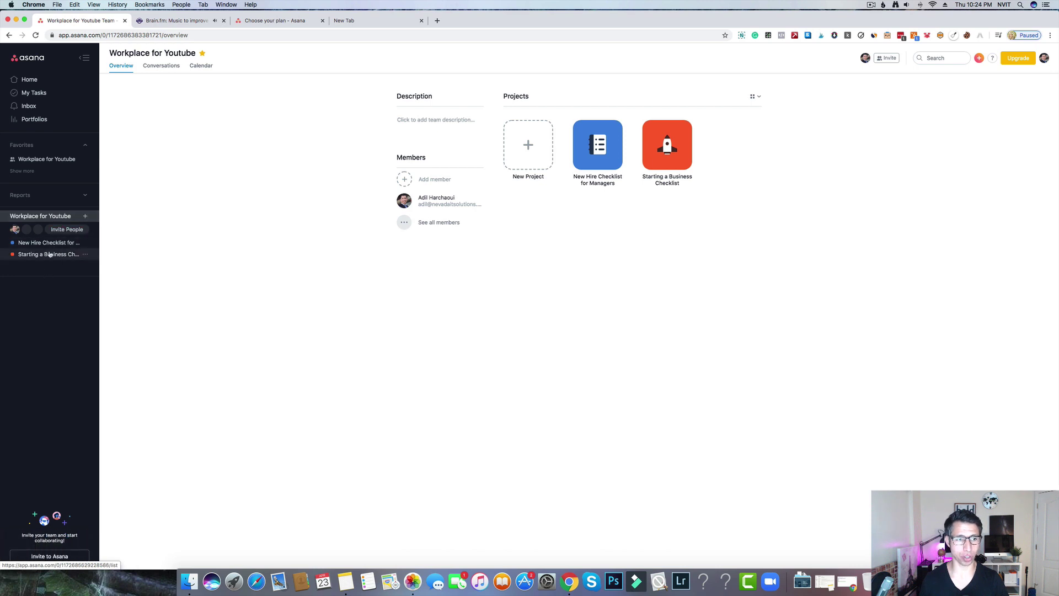
{"action": "left_click", "coordinate": [86, 217]}
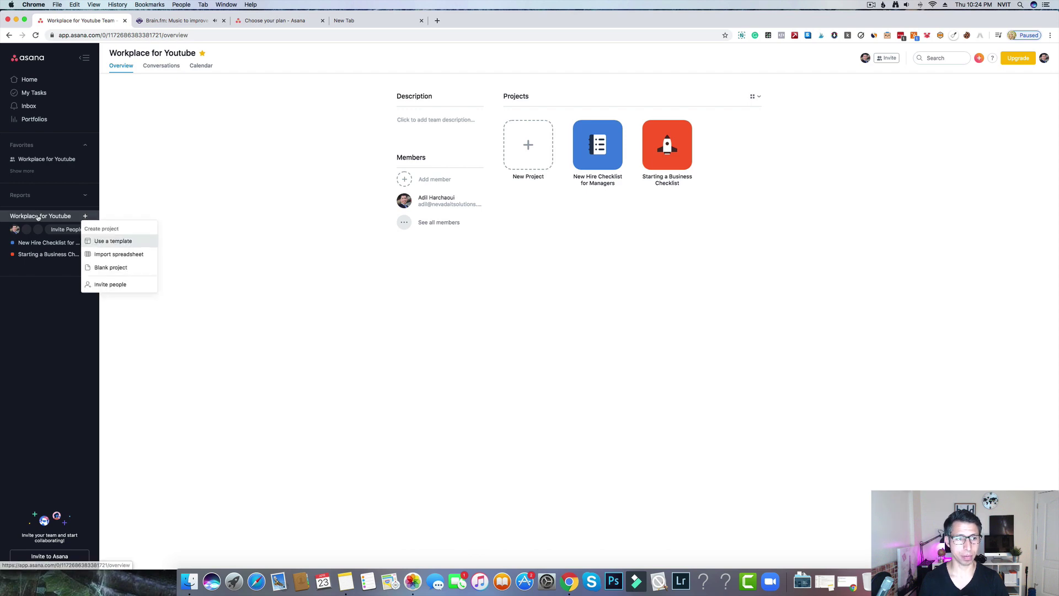
Preview the Starting a Business Checklist template, switching to PREMIUM and back to BASIC
{"action": "left_click", "coordinate": [105, 243]}
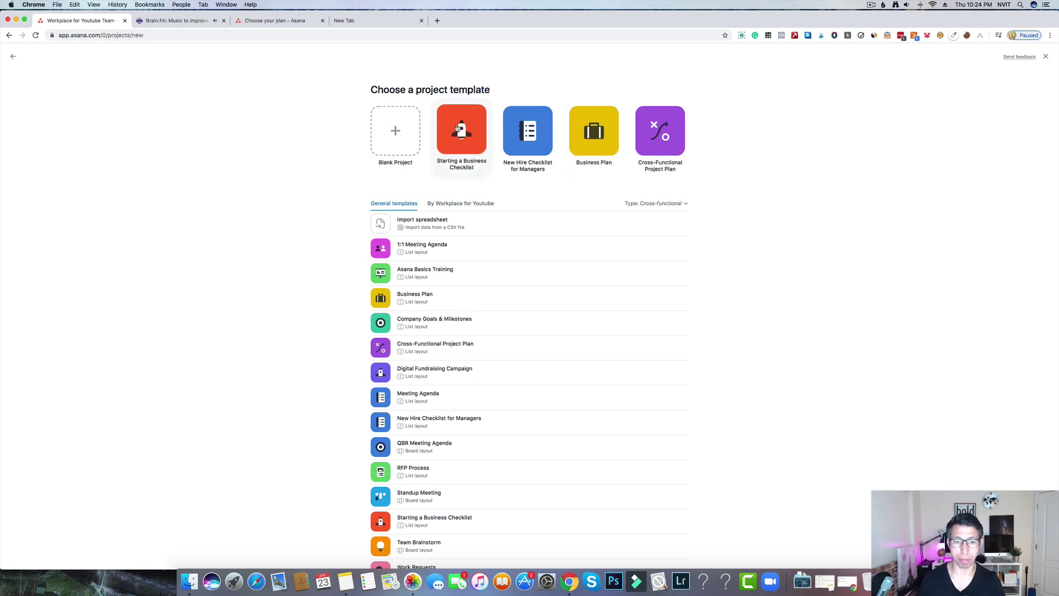
{"action": "left_click", "coordinate": [457, 129]}
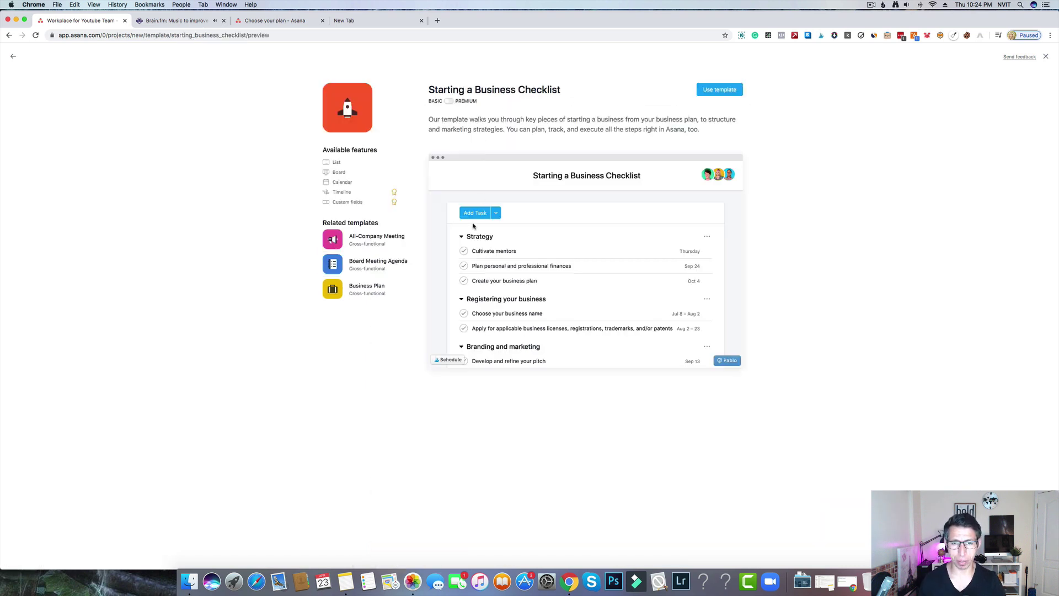
{"action": "left_click", "coordinate": [450, 102]}
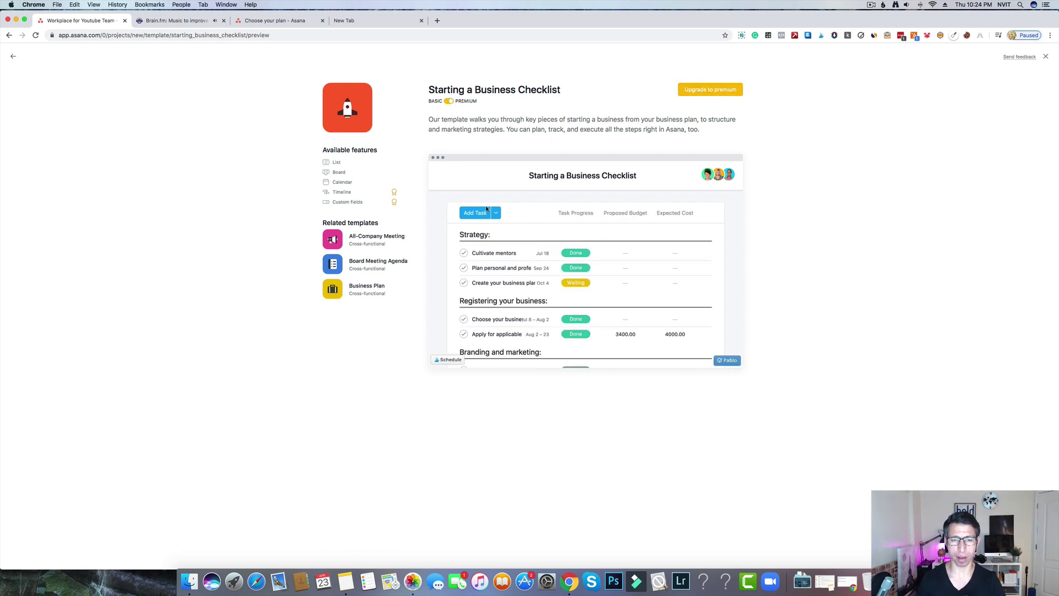
{"action": "left_click", "coordinate": [448, 103]}
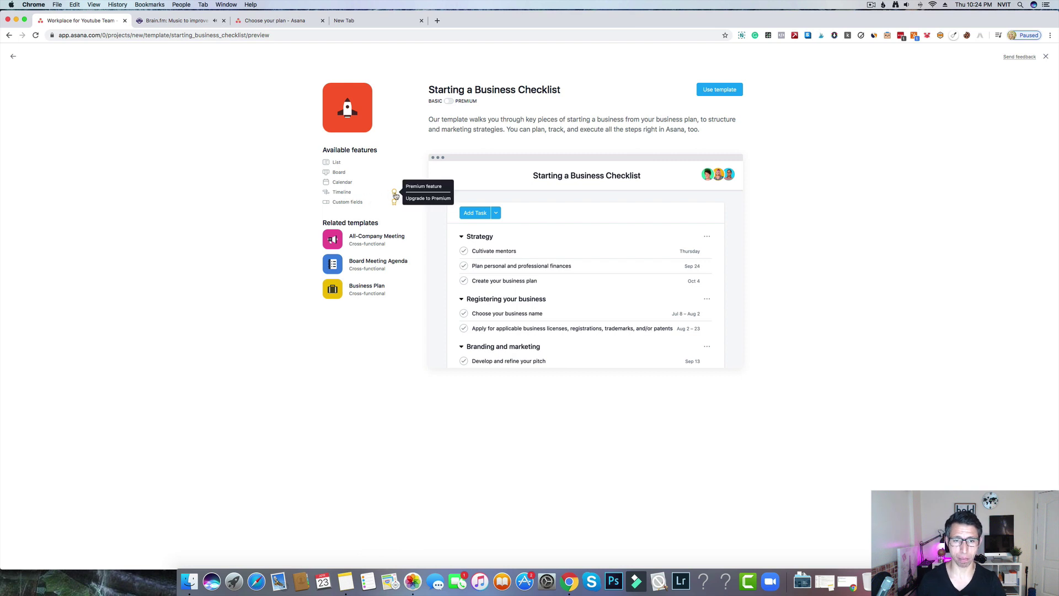
{"action": "mouse_move", "coordinate": [393, 204]}
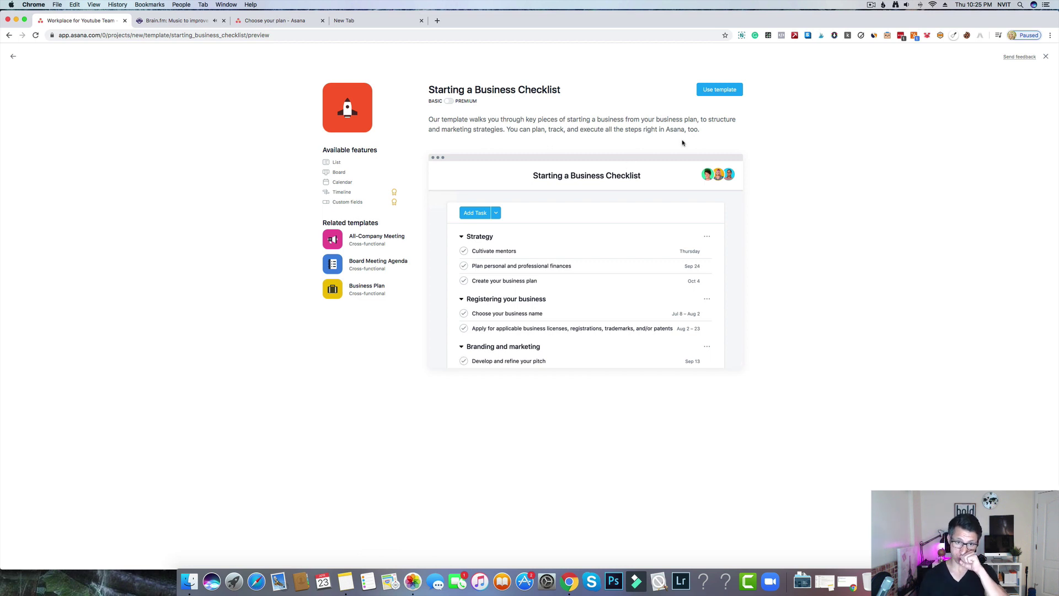
Create 'Starting a Business Checklist demo' from the template, adjusting its privacy setting
{"action": "left_click", "coordinate": [720, 89]}
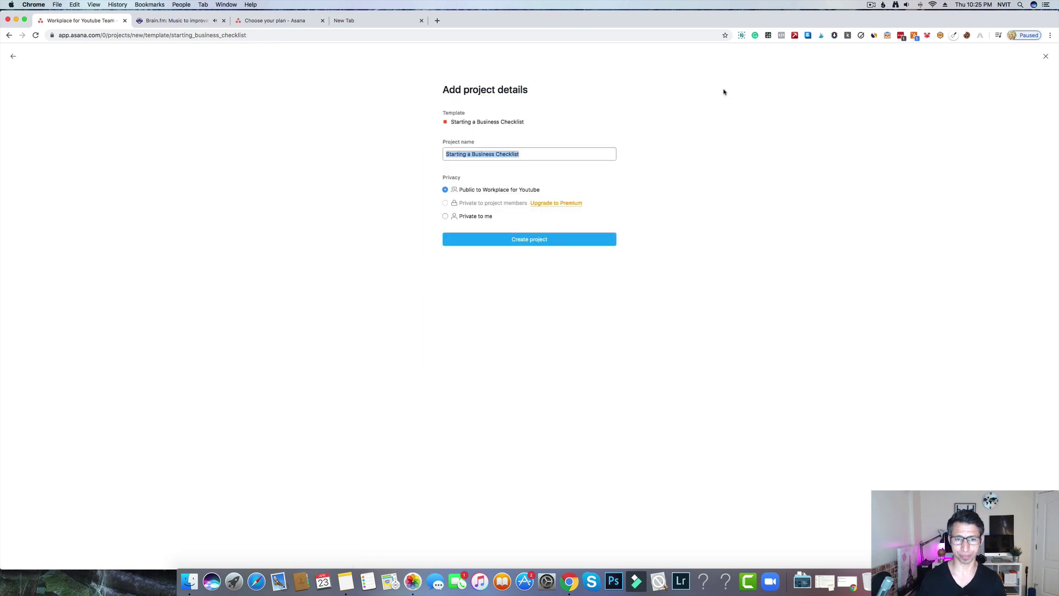
{"action": "left_click", "coordinate": [532, 155]}
{"action": "type", "text": "demo"}
{"action": "left_click", "coordinate": [446, 216]}
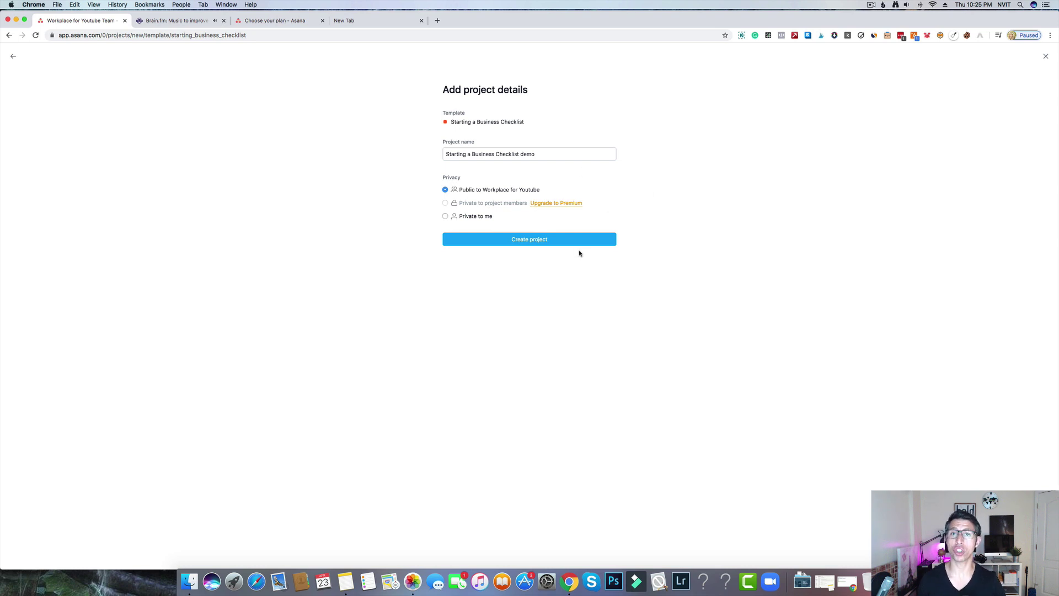
{"action": "left_click", "coordinate": [527, 244]}
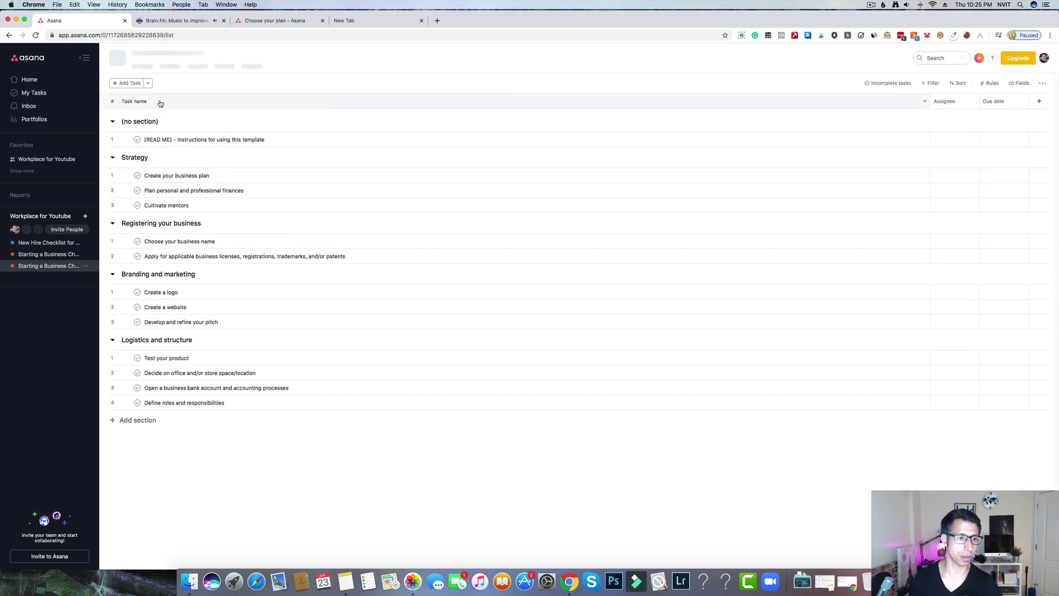
Open and dismiss sidebar project options and new-project choices without changing anything
{"action": "left_click", "coordinate": [137, 139]}
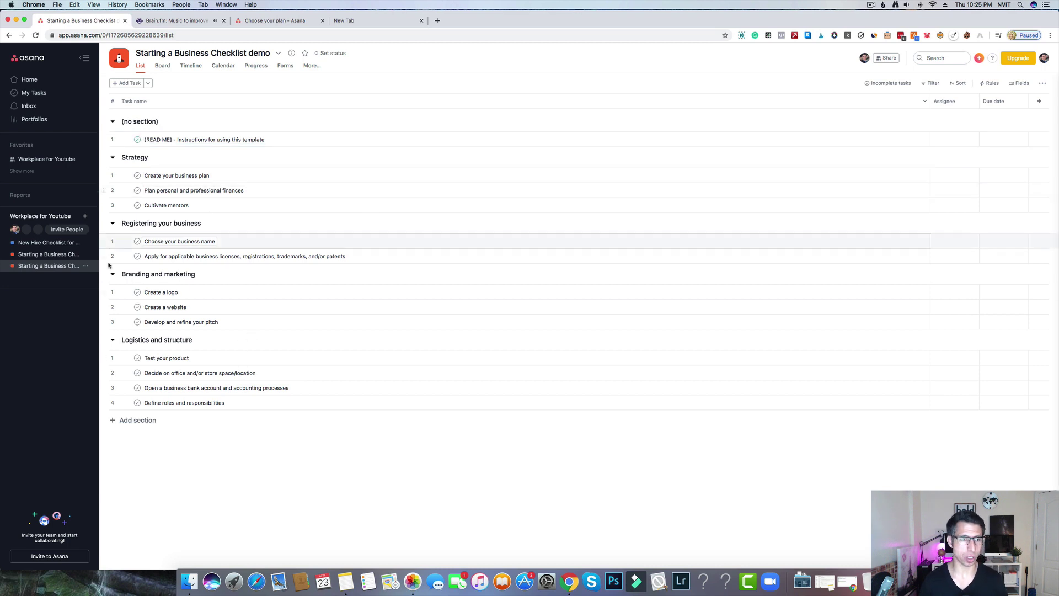
{"action": "left_click", "coordinate": [85, 244]}
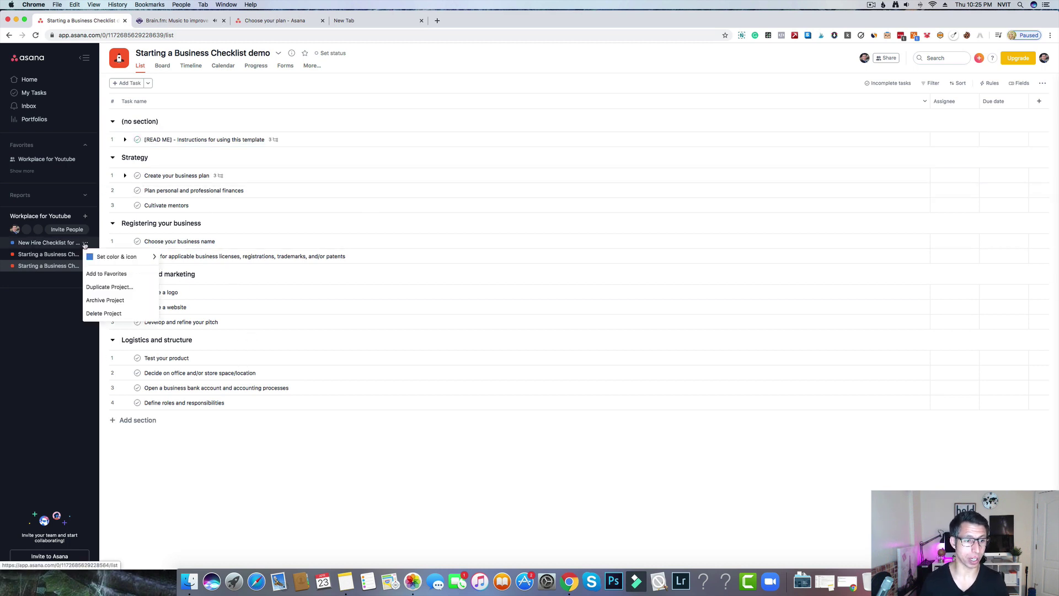
{"action": "left_click", "coordinate": [80, 314]}
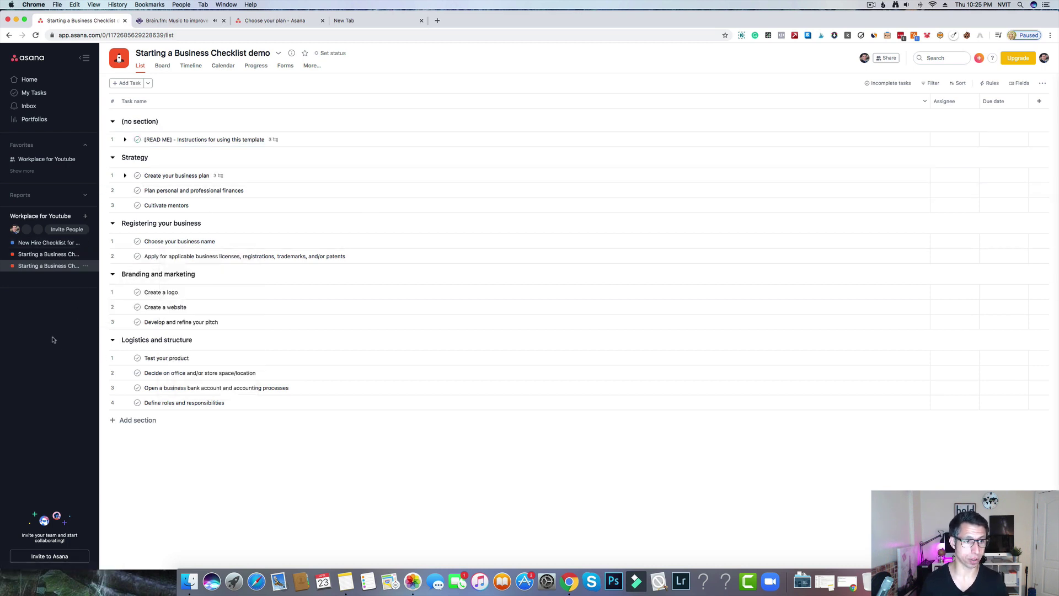
{"action": "left_click", "coordinate": [85, 217]}
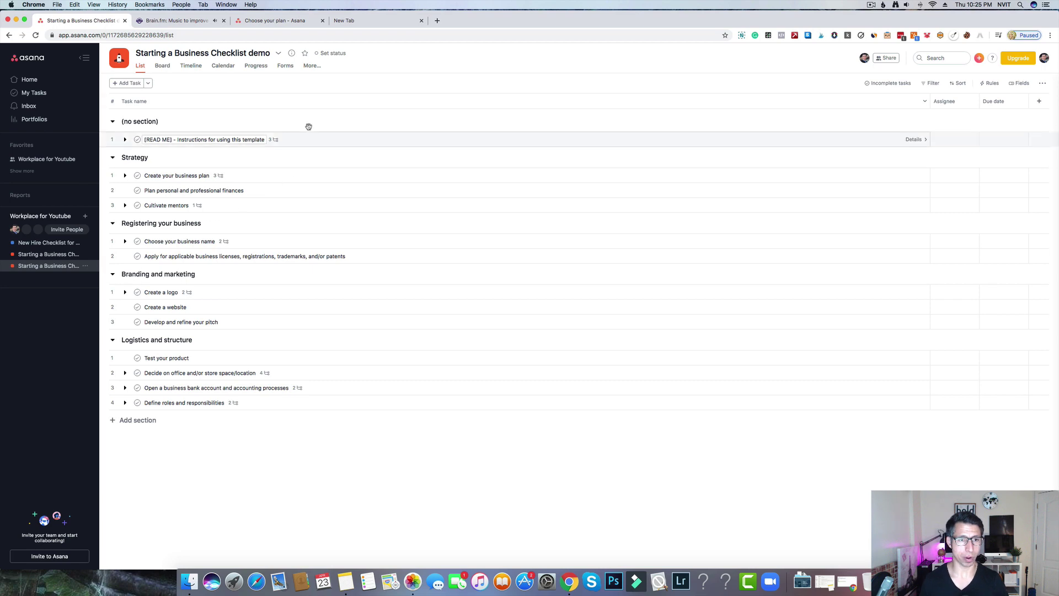
Collapse (no section), Strategy, Registering your business, Branding and marketing, and Logistics and structure
{"action": "left_click", "coordinate": [113, 122]}
{"action": "left_click", "coordinate": [113, 143]}
{"action": "left_click", "coordinate": [113, 164]}
{"action": "left_click", "coordinate": [113, 186]}
{"action": "left_click", "coordinate": [112, 208]}
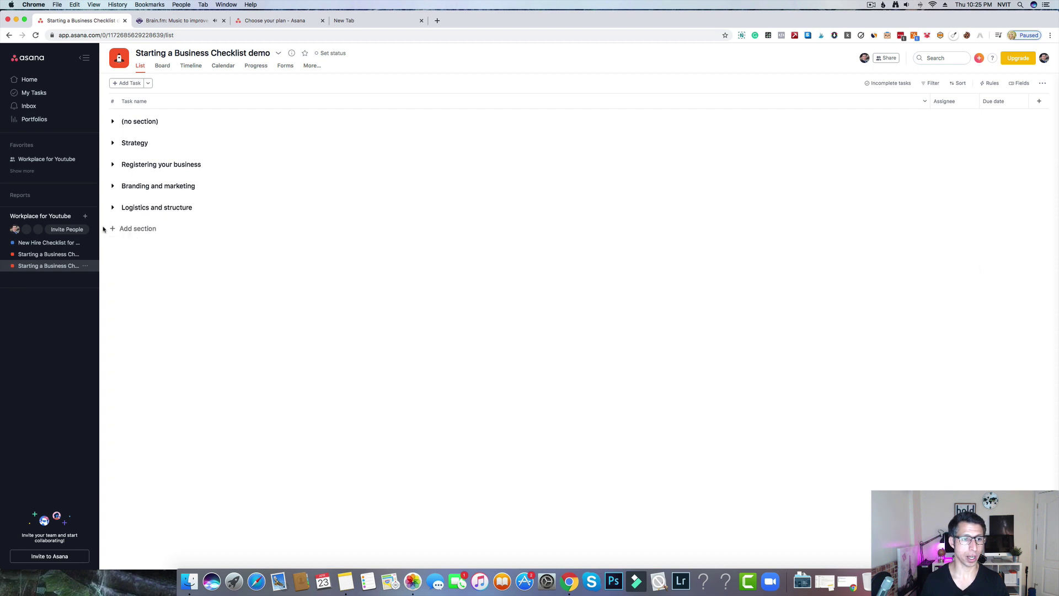
Add a new section named Demo to the list
{"action": "left_click", "coordinate": [127, 230]}
{"action": "type", "text": "Demo"}
{"action": "key", "text": "Return"}
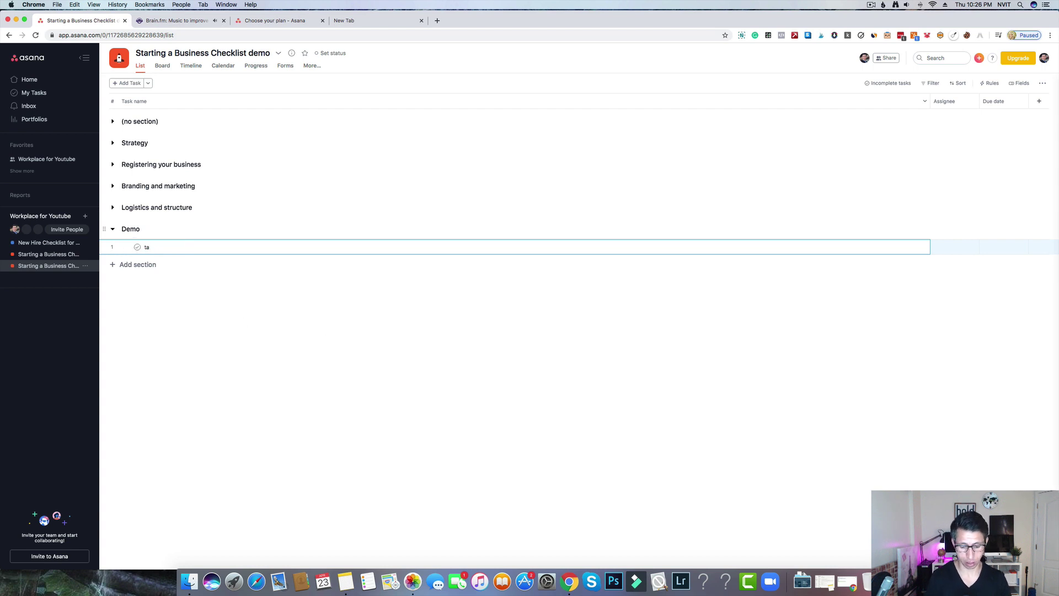
Add task 1 and task 2 under the Demo section
{"action": "type", "text": "task 1"}
{"action": "key", "text": "Return"}
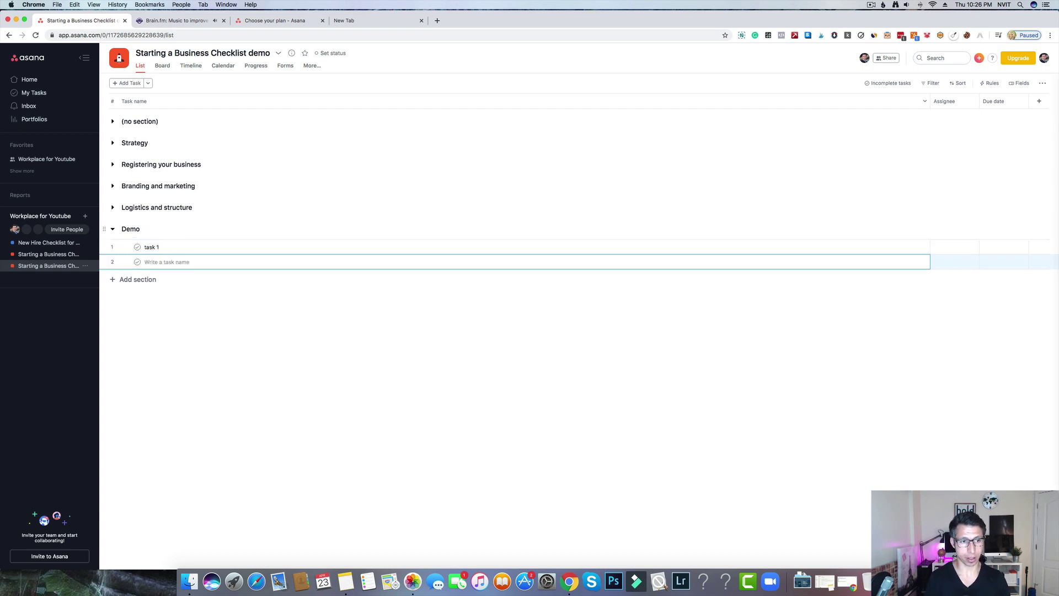
{"action": "type", "text": "te"}
{"action": "type", "text": "ask"}
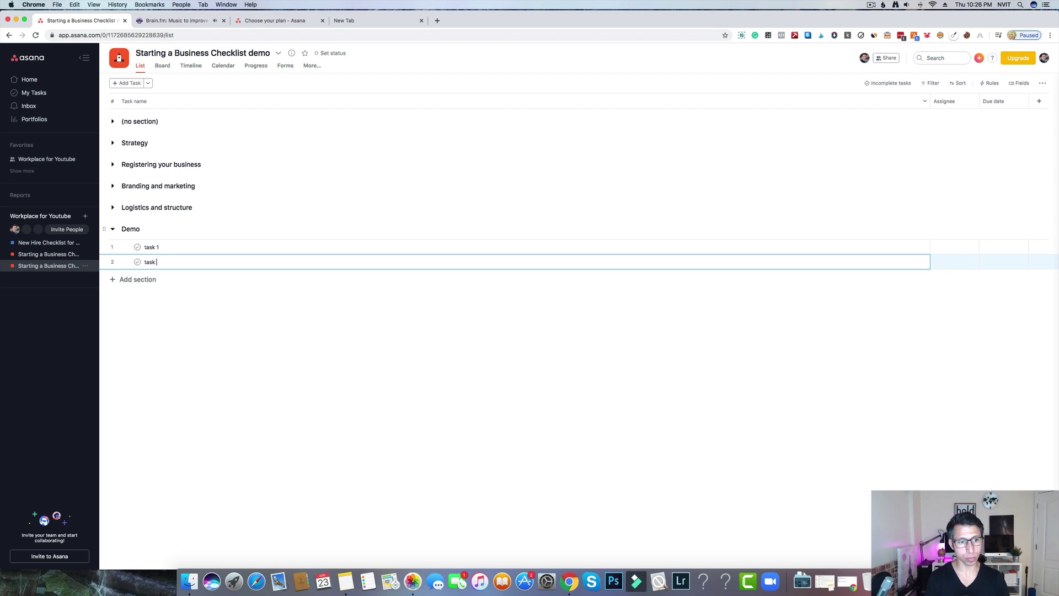
{"action": "type", "text": " 2"}
{"action": "key", "text": "Return"}
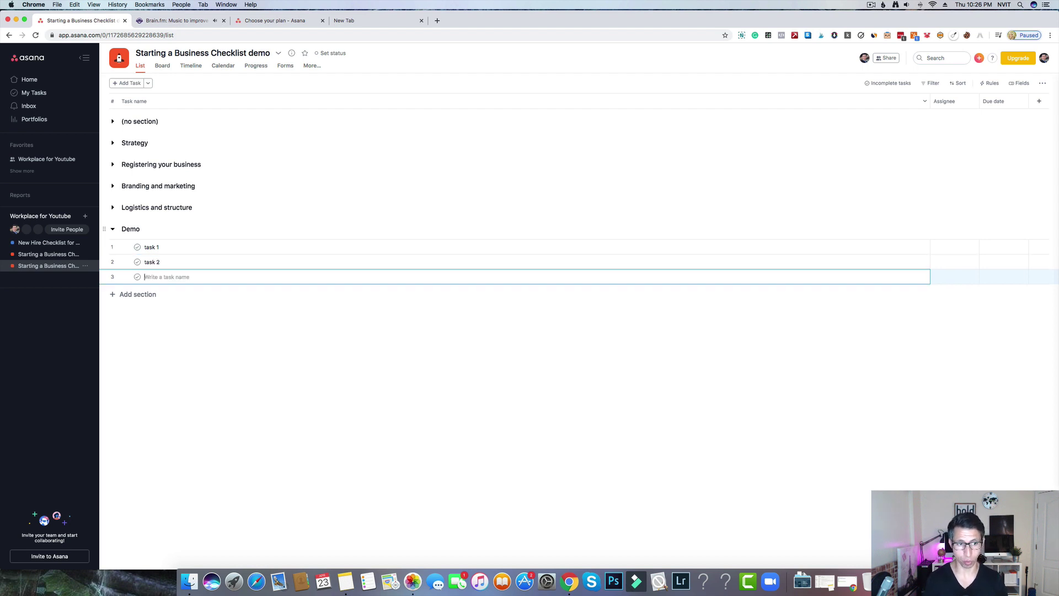
{"action": "key", "text": "BackSpace"}
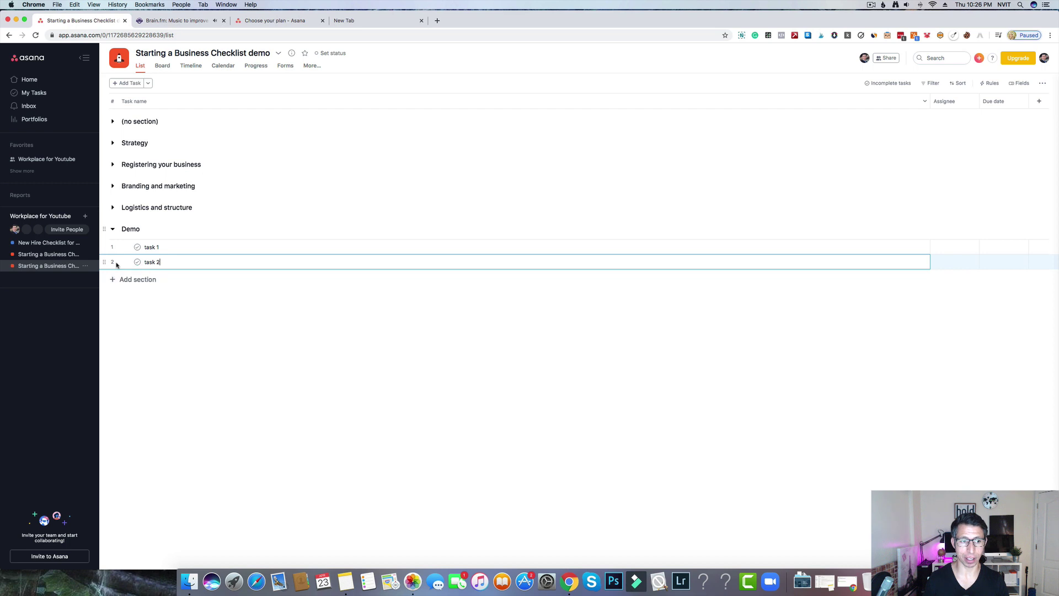
Expand Registering your business and open the Choose your business name details
{"action": "mouse_move", "coordinate": [104, 263]}
{"action": "left_mouse_down"}
{"action": "mouse_move", "coordinate": [106, 249]}
{"action": "mouse_move", "coordinate": [104, 263]}
{"action": "left_mouse_up"}
{"action": "mouse_move", "coordinate": [105, 143]}
{"action": "left_mouse_down"}
{"action": "mouse_move", "coordinate": [105, 167]}
{"action": "mouse_move", "coordinate": [104, 143]}
{"action": "left_mouse_up"}
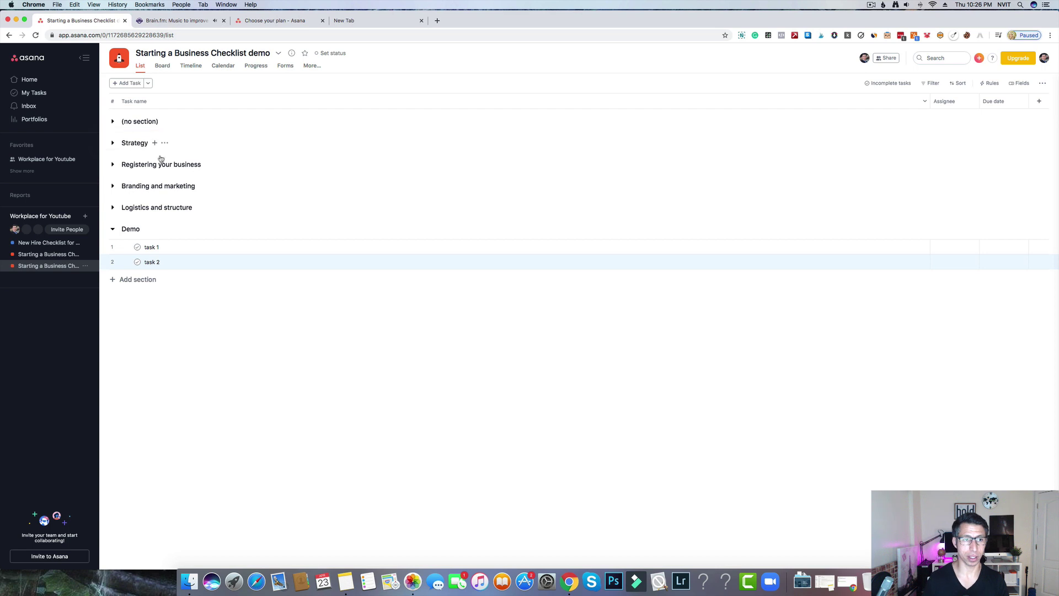
{"action": "left_click", "coordinate": [112, 165]}
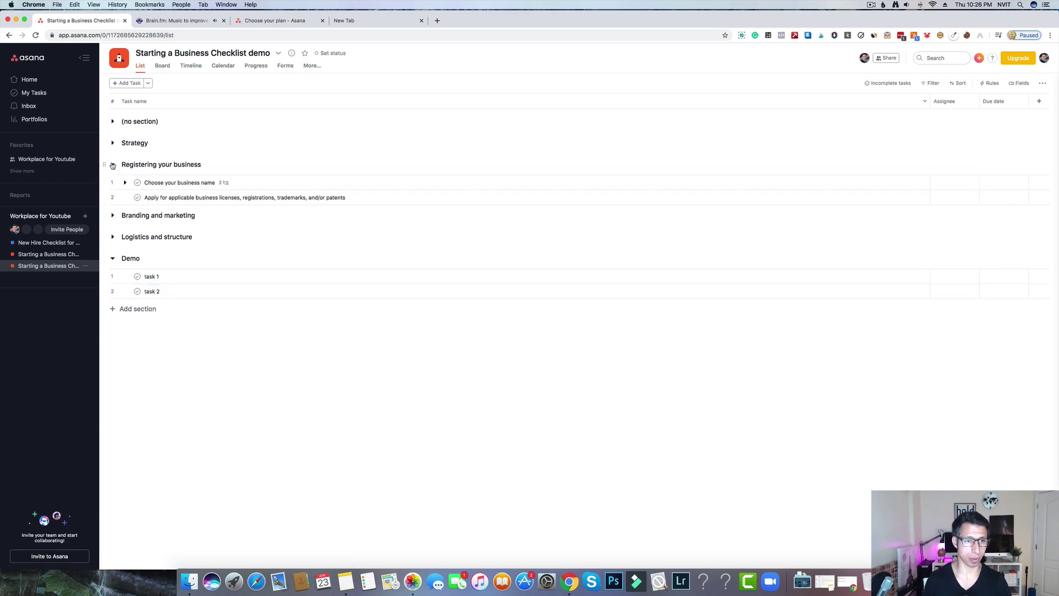
{"action": "left_click", "coordinate": [226, 185]}
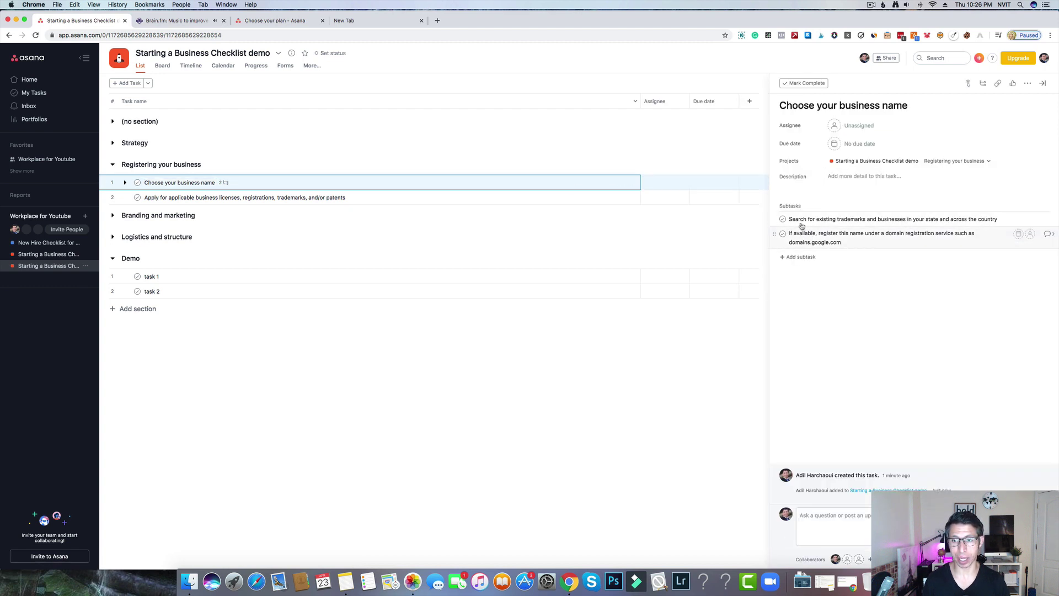
Open the domain-registration subtask's details, then close the task details pane
{"action": "left_click", "coordinate": [1050, 237]}
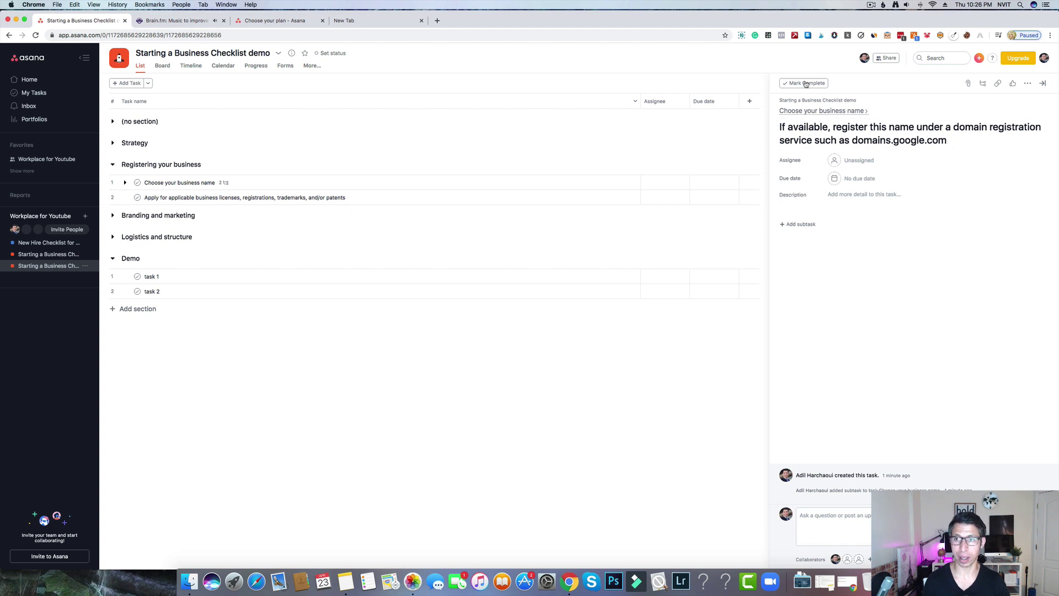
{"action": "key", "text": "Escape"}
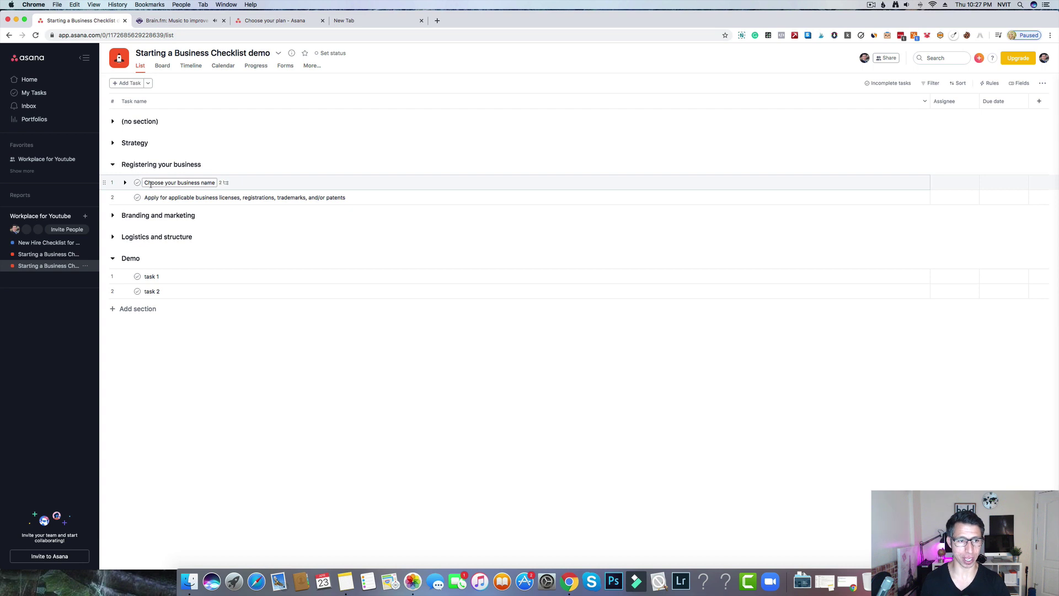
Assign Choose your business name to yourself with a due date of tomorrow
{"action": "left_click", "coordinate": [256, 184]}
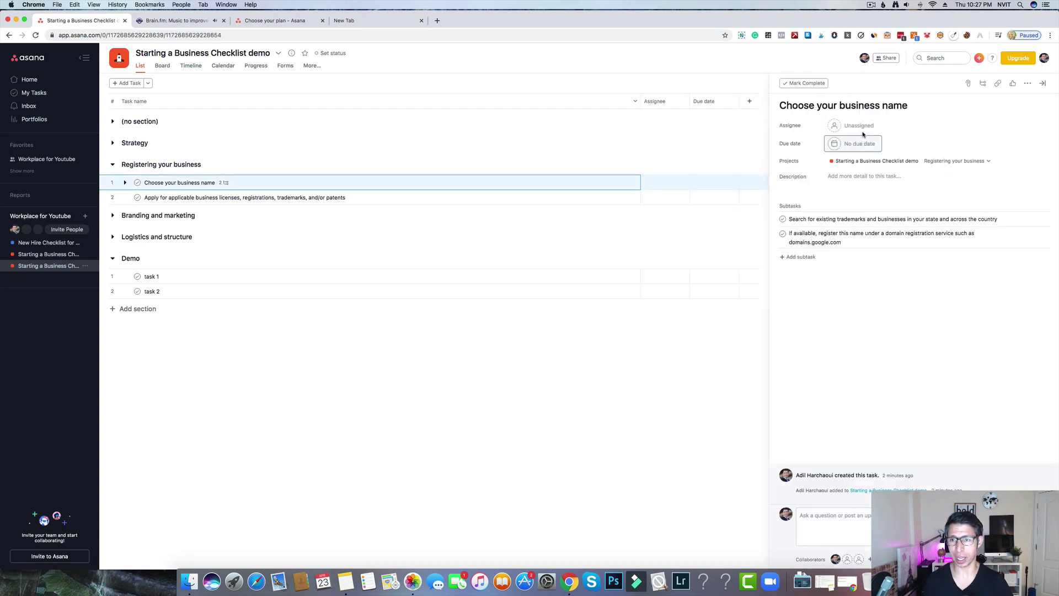
{"action": "left_click", "coordinate": [843, 126]}
{"action": "left_click", "coordinate": [859, 143]}
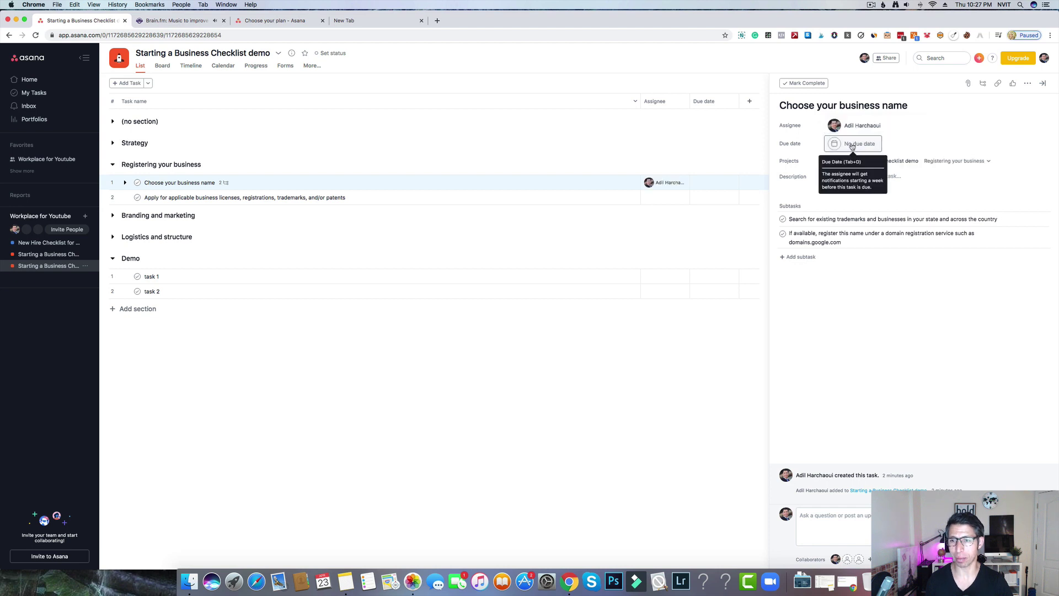
{"action": "left_click", "coordinate": [855, 143]}
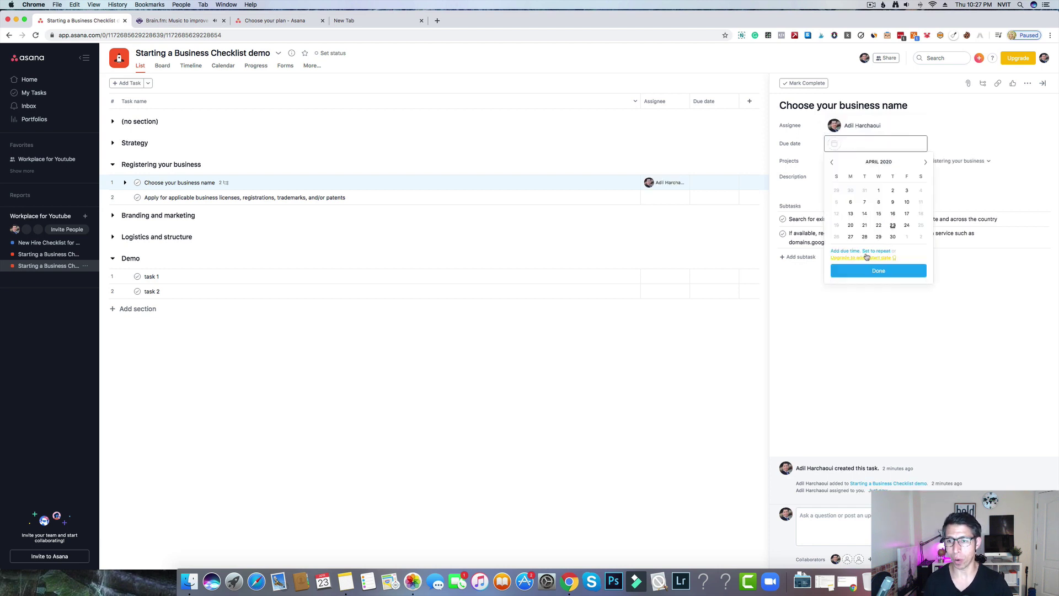
{"action": "left_click", "coordinate": [907, 225]}
{"action": "left_click", "coordinate": [857, 178]}
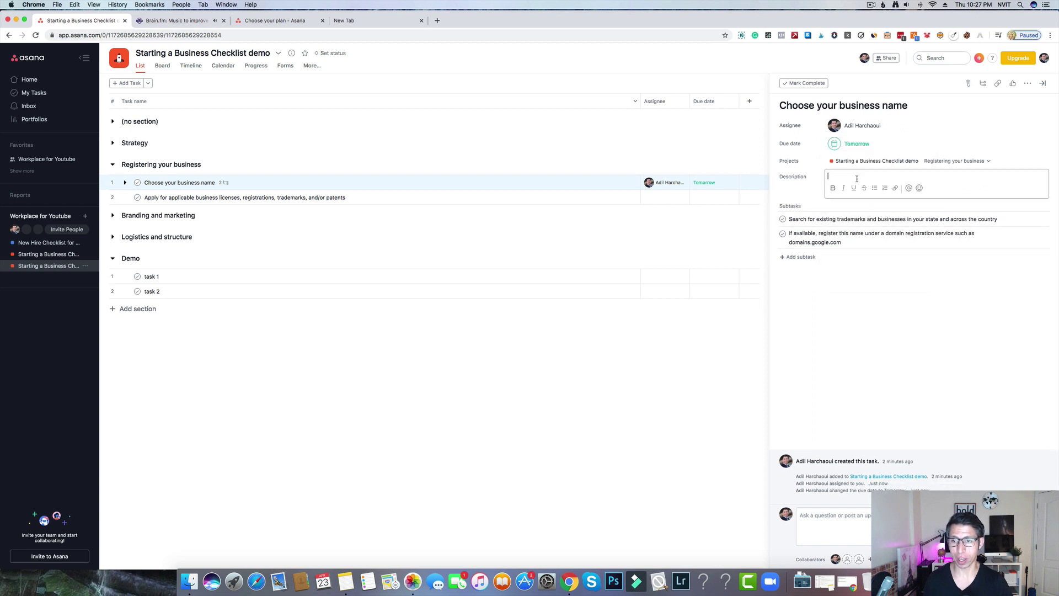
{"action": "type", "text": "O"}
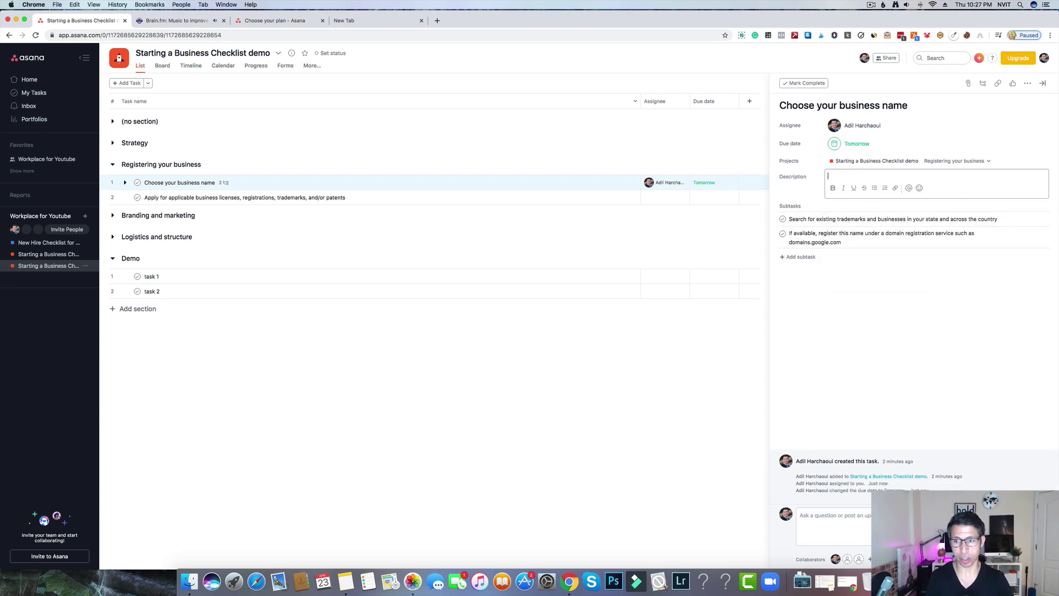
{"action": "type", "text": "Pleaswe go"}
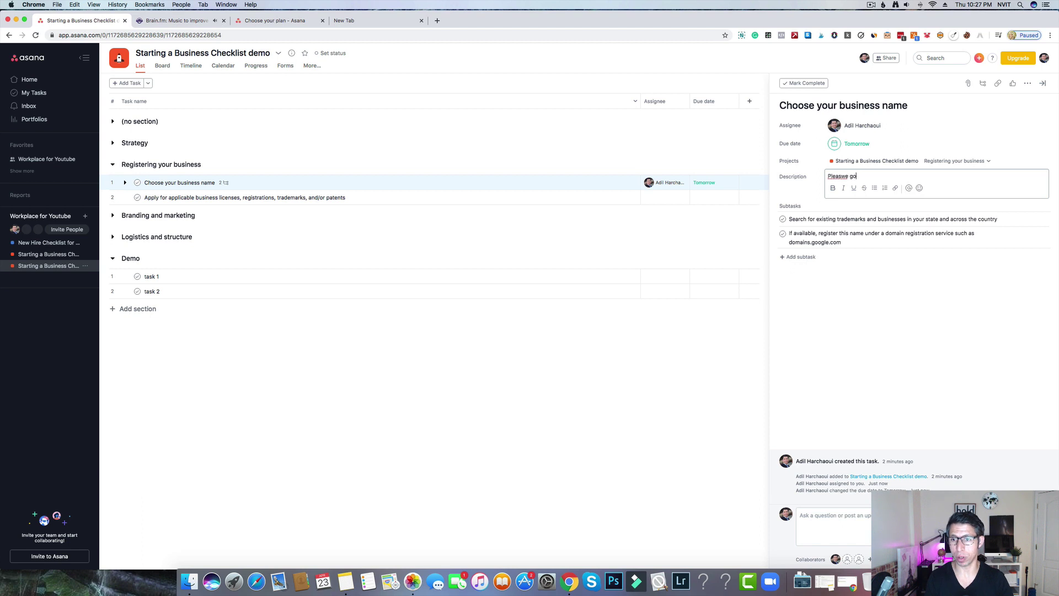
{"action": "key", "text": "BackSpace"}
{"action": "type", "text": "ee to"}
{"action": "key", "text": "BackSpace"}
{"action": "key", "text": "BackSpace"}
{"action": "type", "text": "go to website "}
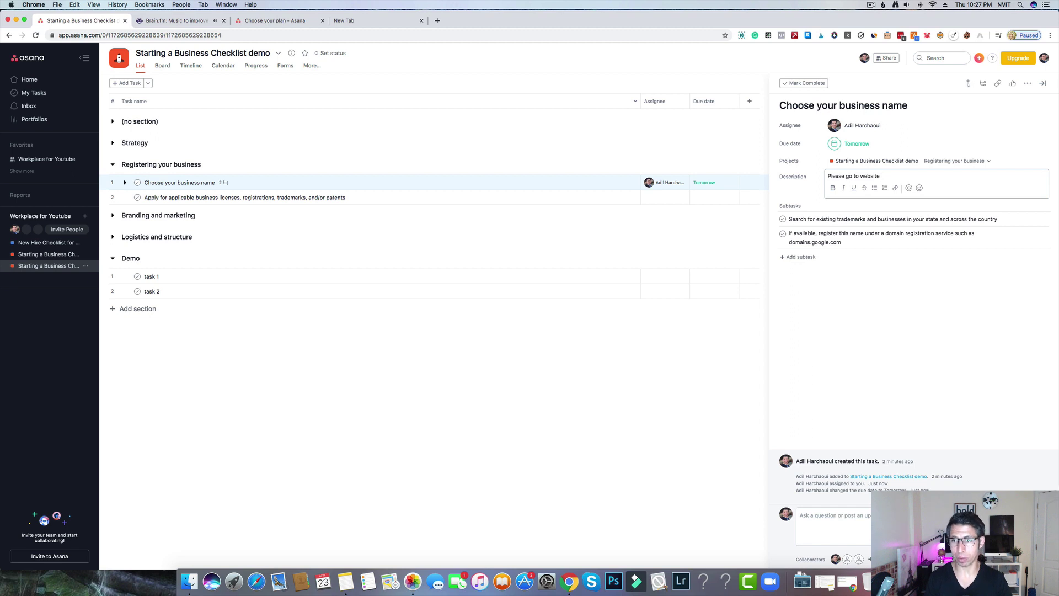
{"action": "type", "text": "abc.com and register the bue"}
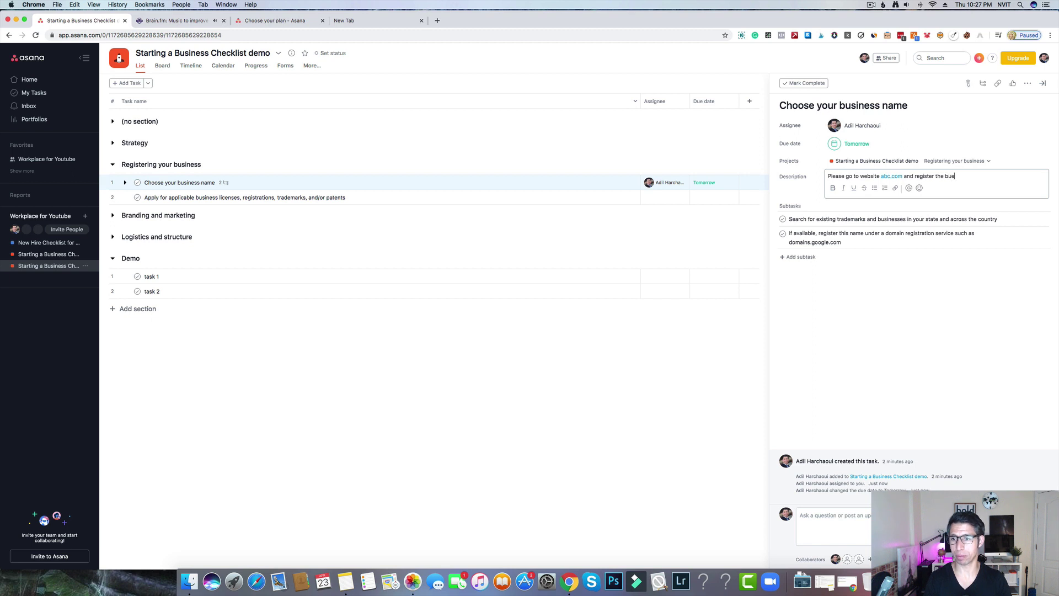
{"action": "type", "text": "ine"}
{"action": "key", "text": "BackSpace"}
{"action": "key", "text": "BackSpace"}
{"action": "key", "text": "BackSpace"}
{"action": "key", "text": "BackSpace"}
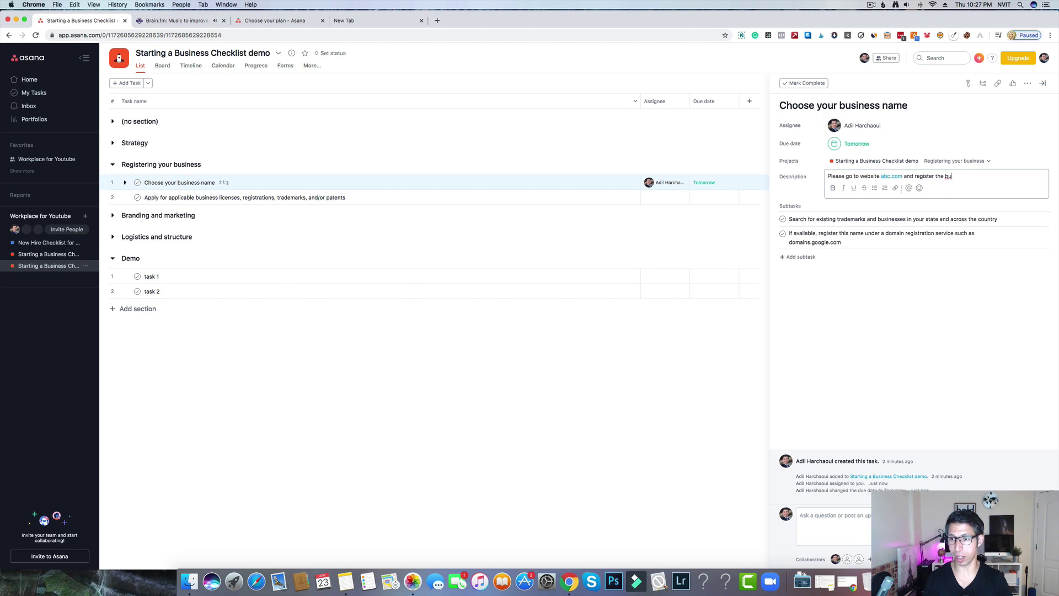
{"action": "type", "text": "business"}
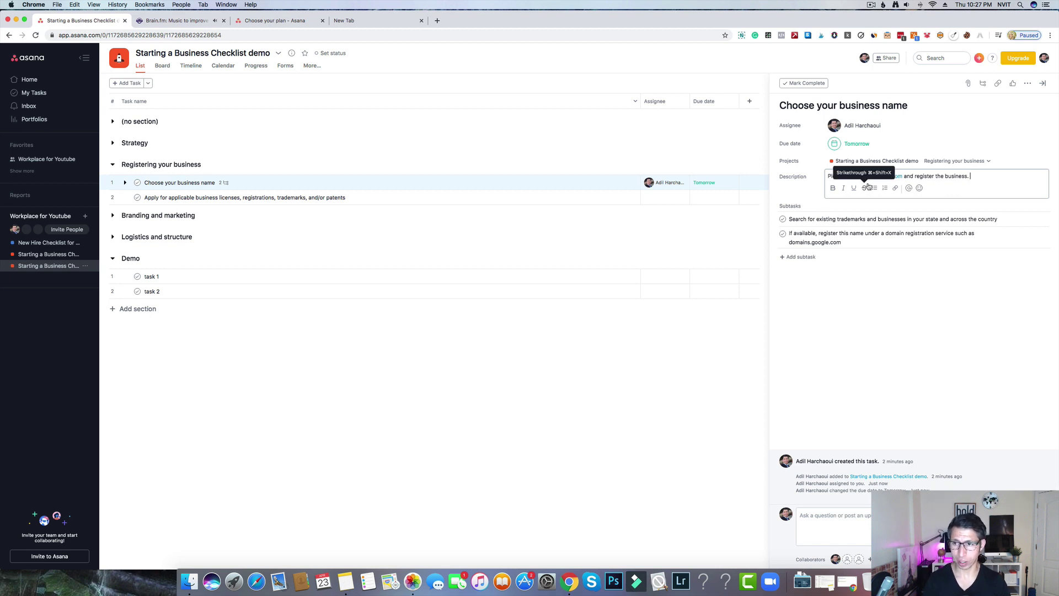
{"action": "type", "text": ". @"}
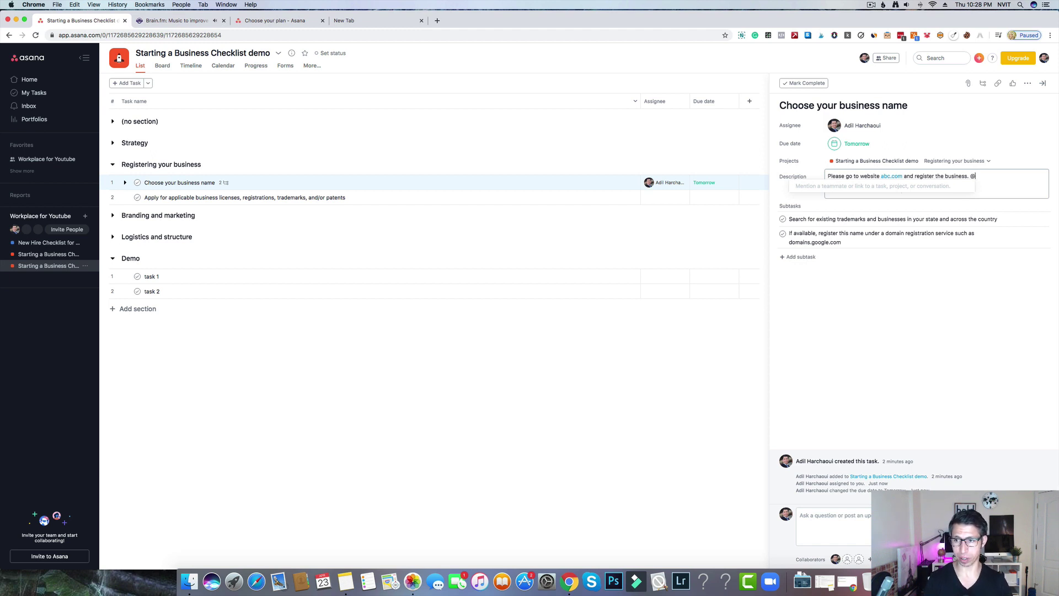
{"action": "type", "text": "ad"}
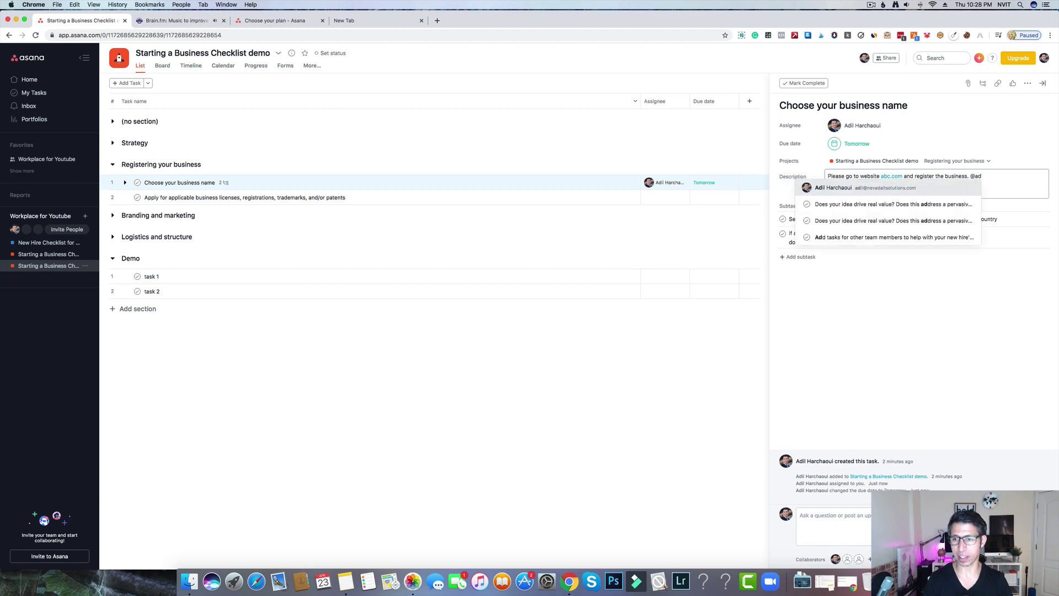
{"action": "left_click", "coordinate": [865, 187]}
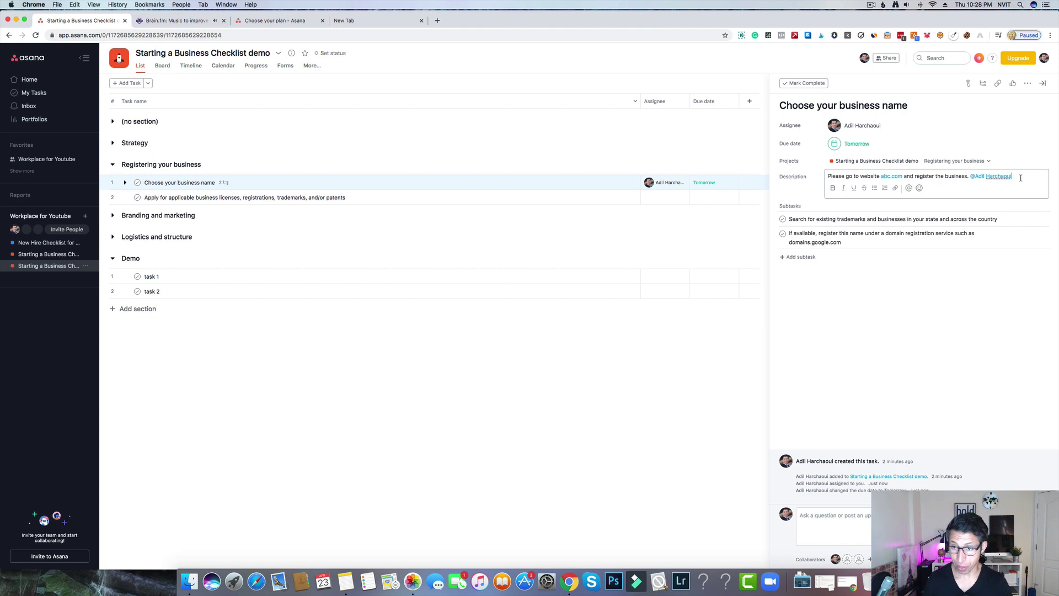
Post a comment about registering abc on Choose your business name, then like the task
{"action": "left_click", "coordinate": [841, 525]}
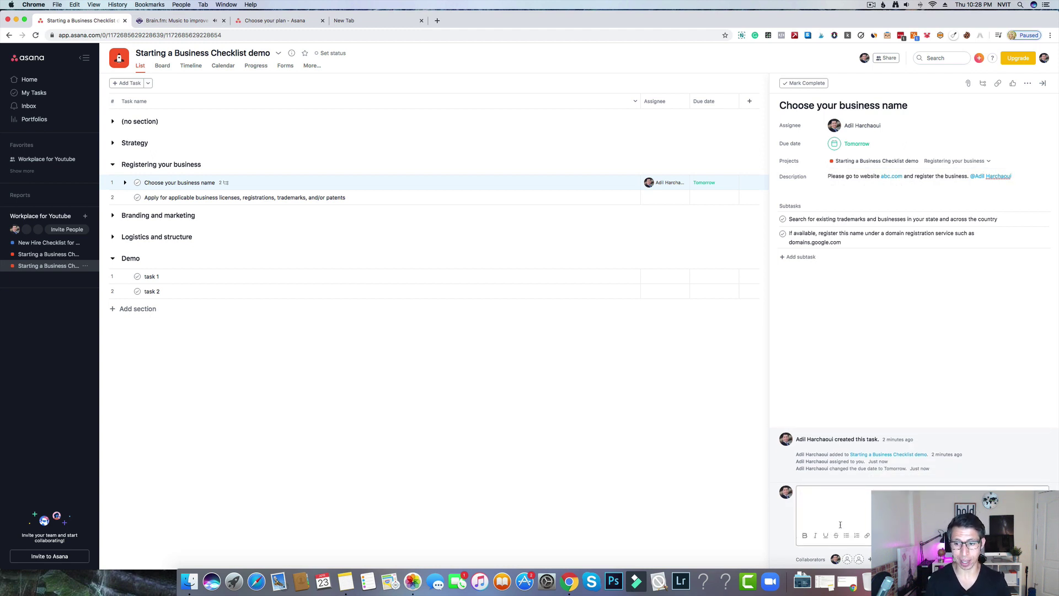
{"action": "type", "text": "Hi I webt"}
{"action": "key", "text": "BackSpace"}
{"action": "type", "text": "nt to re"}
{"action": "key", "text": "BackSpace"}
{"action": "key", "text": "BackSpace"}
{"action": "type", "text": "to regis"}
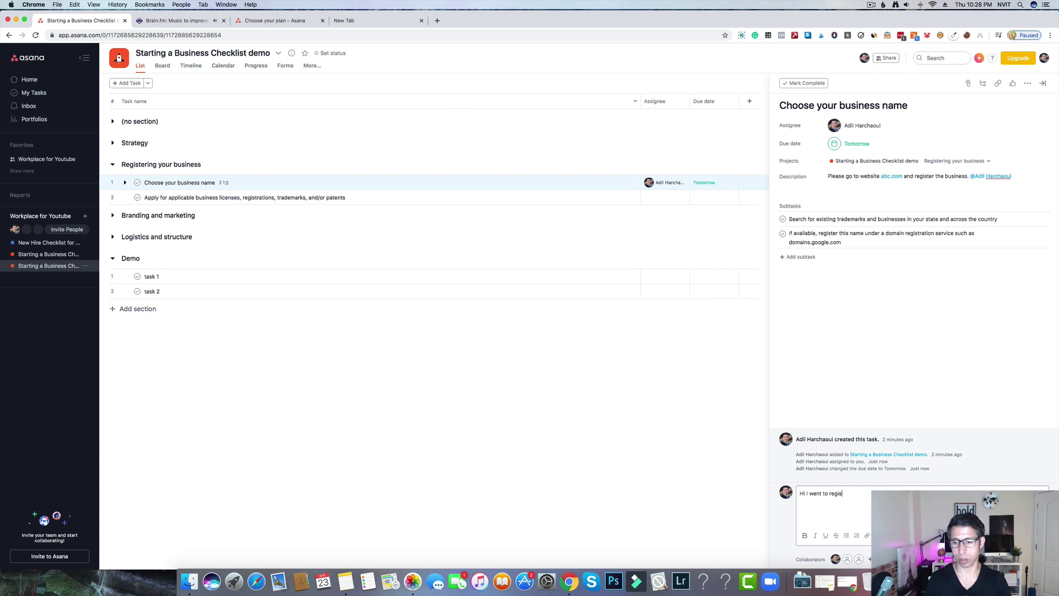
{"action": "type", "text": "ster and abc"}
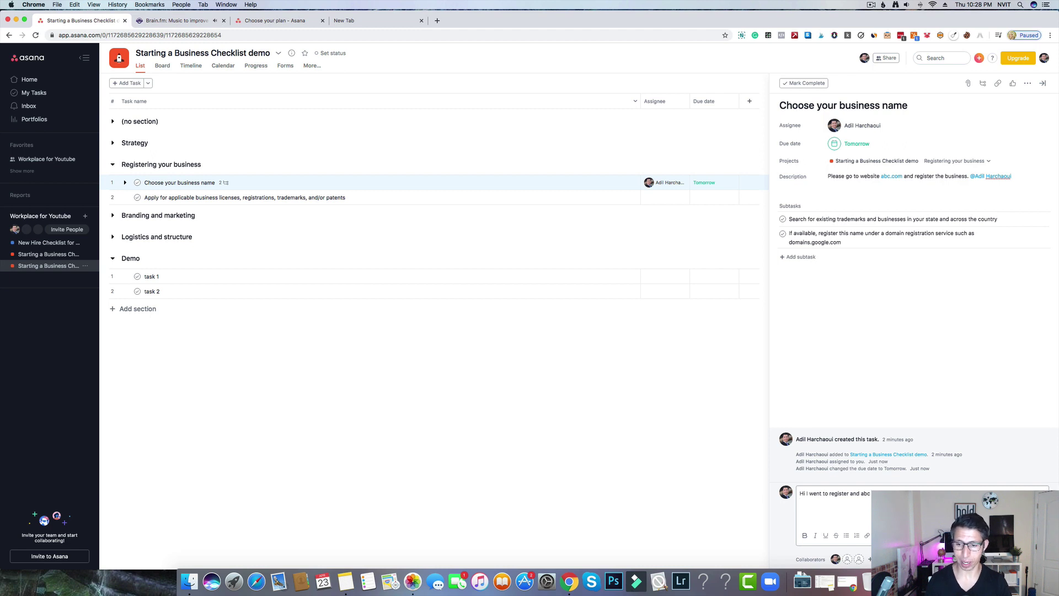
{"action": "key", "text": "super+Return"}
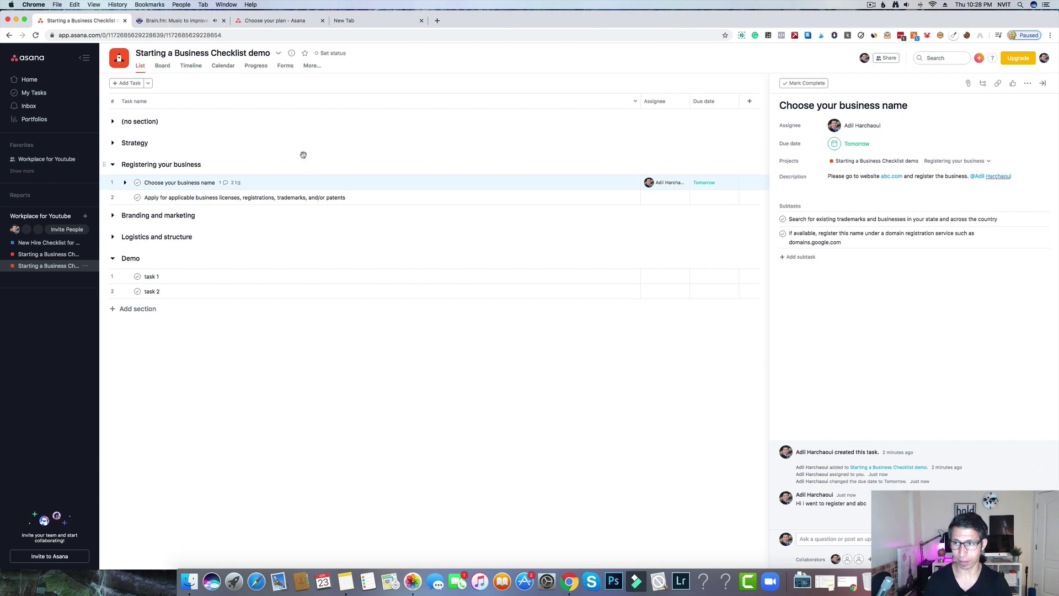
{"action": "left_click", "coordinate": [1014, 84]}
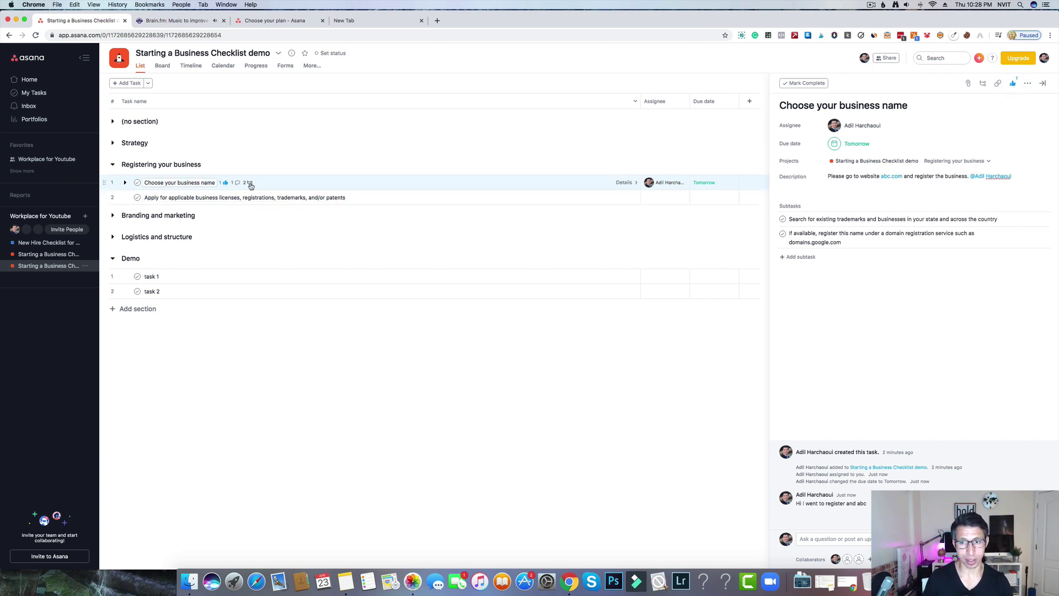
Comment 'this task is hard and I will take my time' on the trademark-search subtask, then close details
{"action": "left_click", "coordinate": [867, 219]}
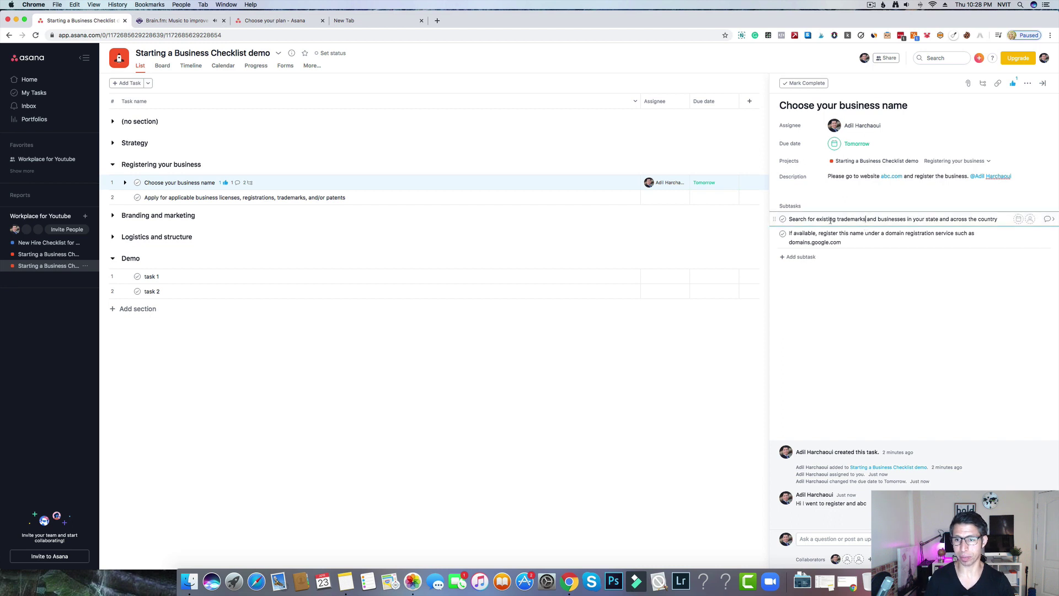
{"action": "left_click", "coordinate": [1054, 219]}
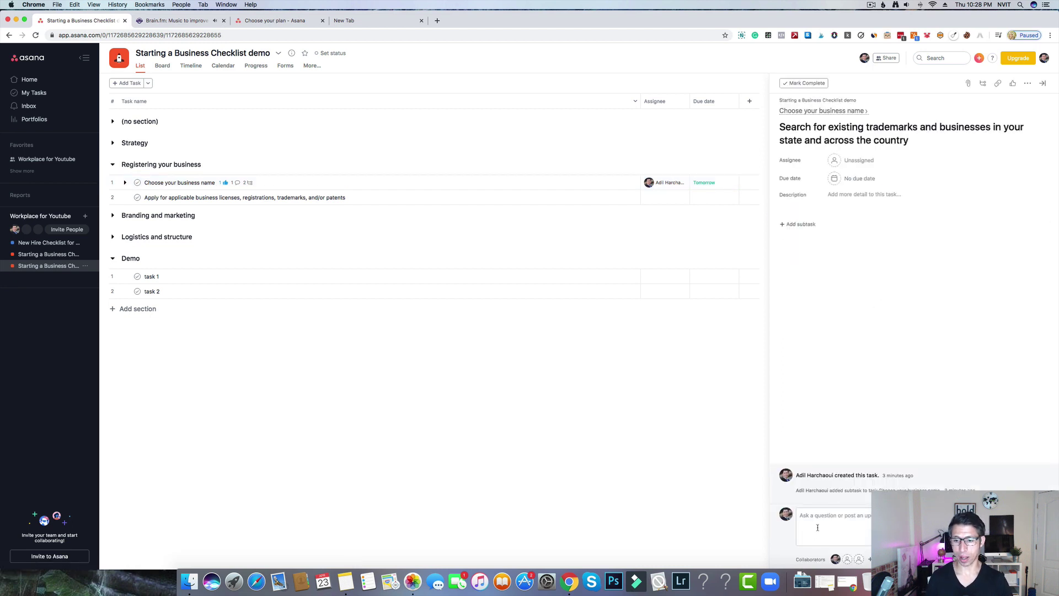
{"action": "left_click", "coordinate": [832, 517]}
{"action": "type", "text": "tbi"}
{"action": "key", "text": "BackSpace"}
{"action": "key", "text": "BackSpace"}
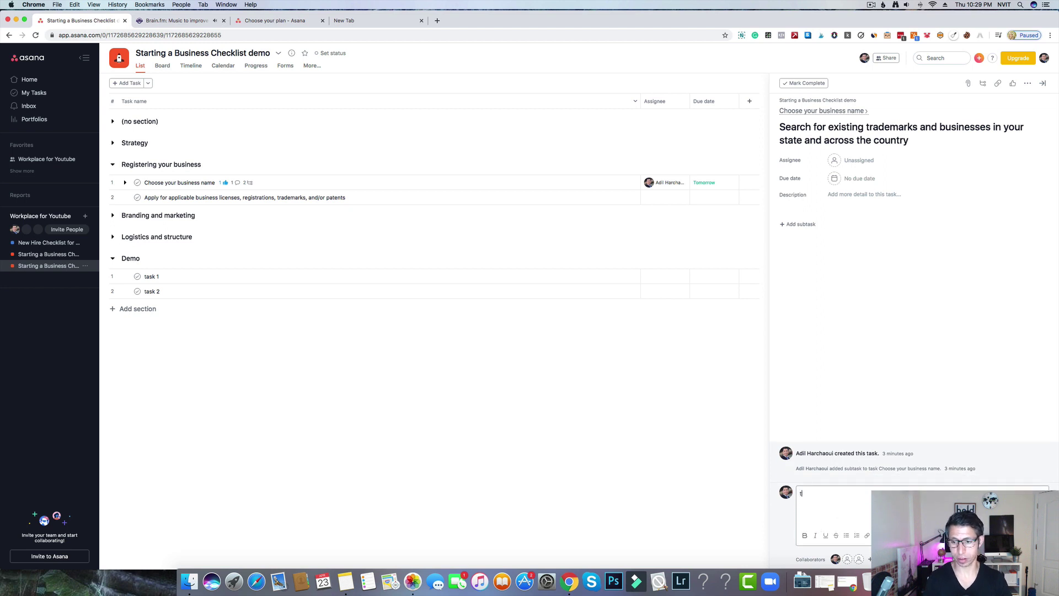
{"action": "type", "text": "his task "}
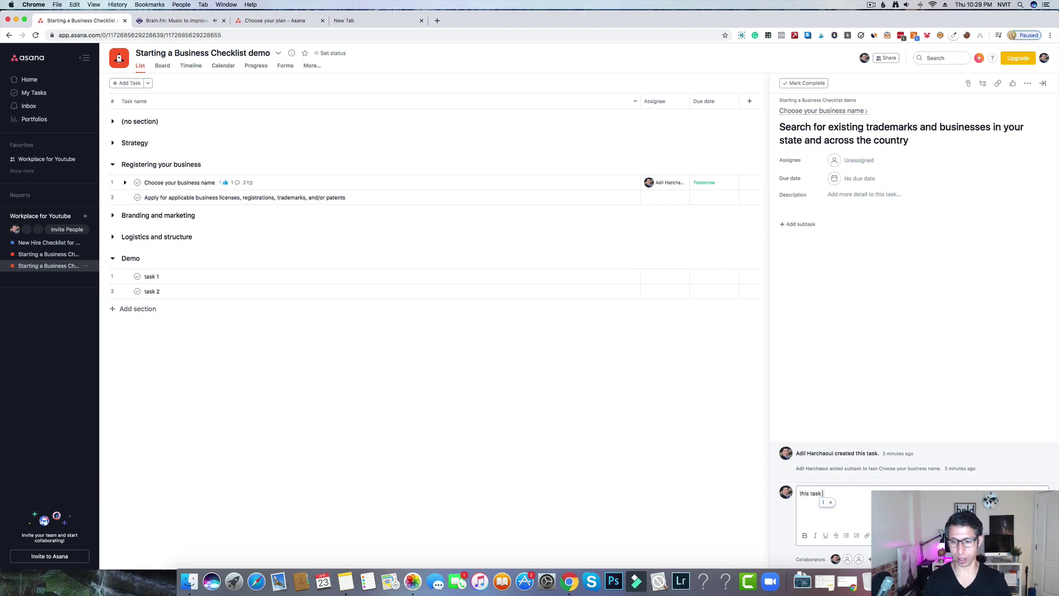
{"action": "type", "text": "is hard and and I will tak"}
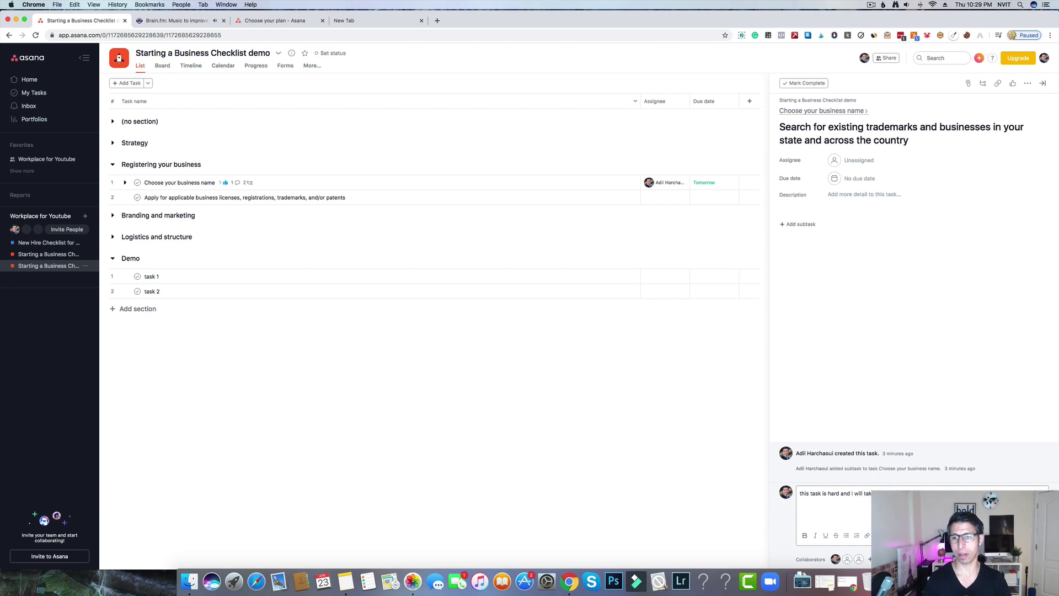
{"action": "key", "text": "super+Return"}
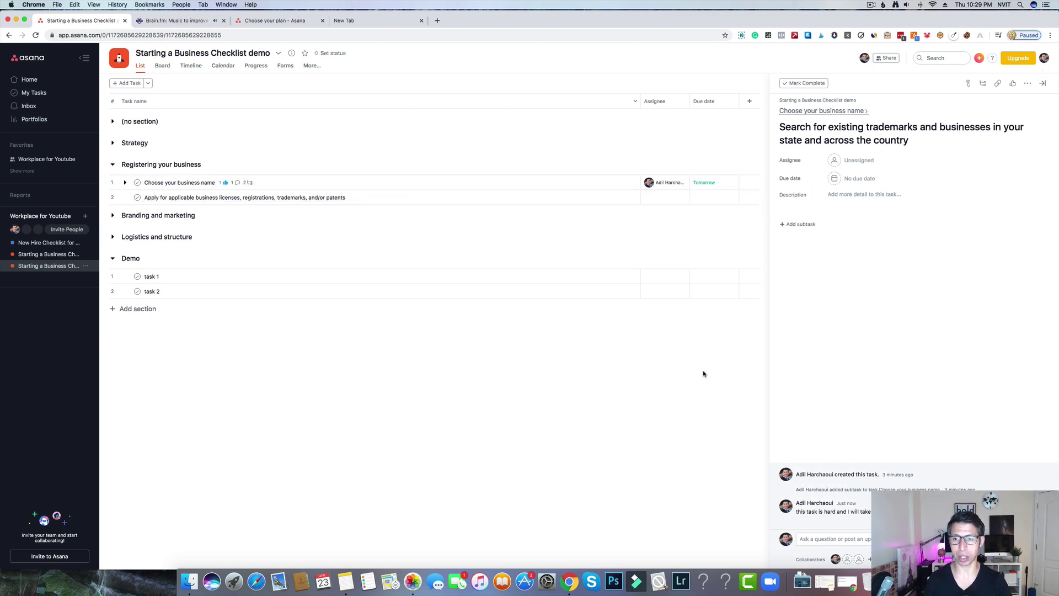
{"action": "key", "text": "Escape"}
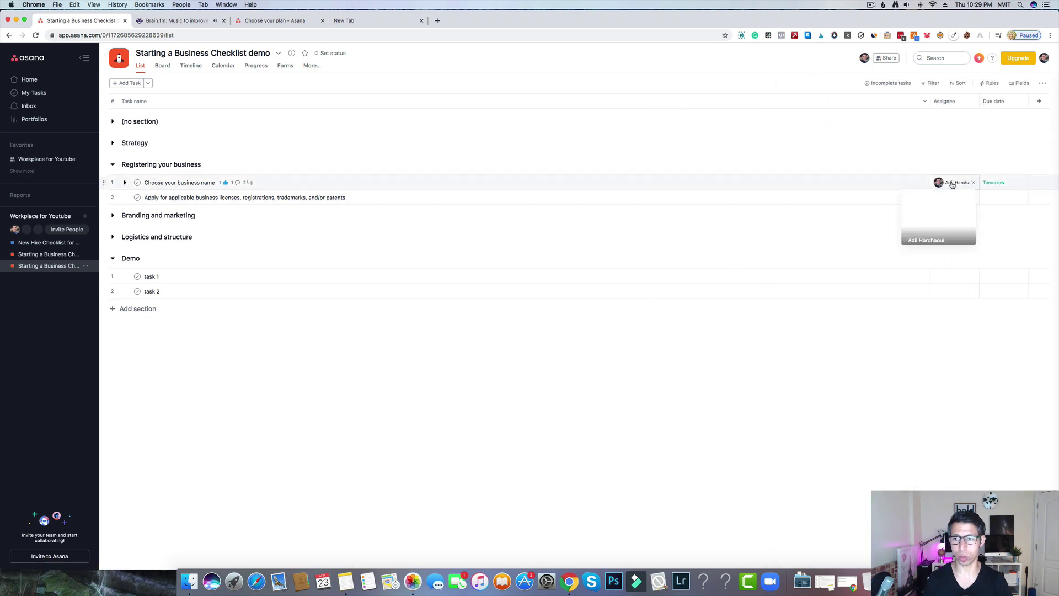
Prefix the Registering your business section name with '[High Priority] -'
{"action": "left_click", "coordinate": [1039, 102]}
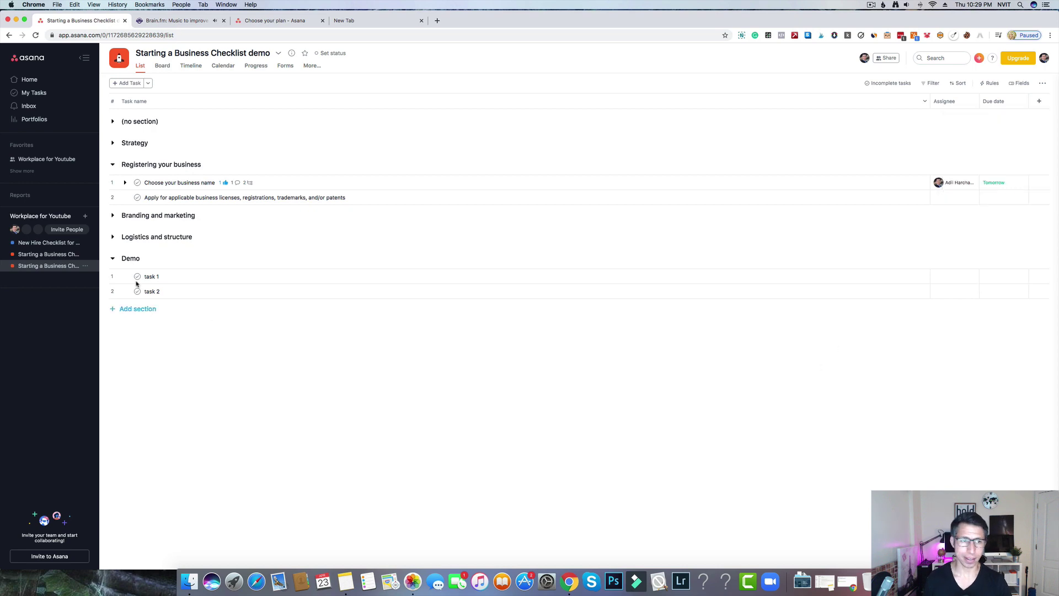
{"action": "left_click_drag", "start_coordinate": [105, 182], "coordinate": [106, 183]}
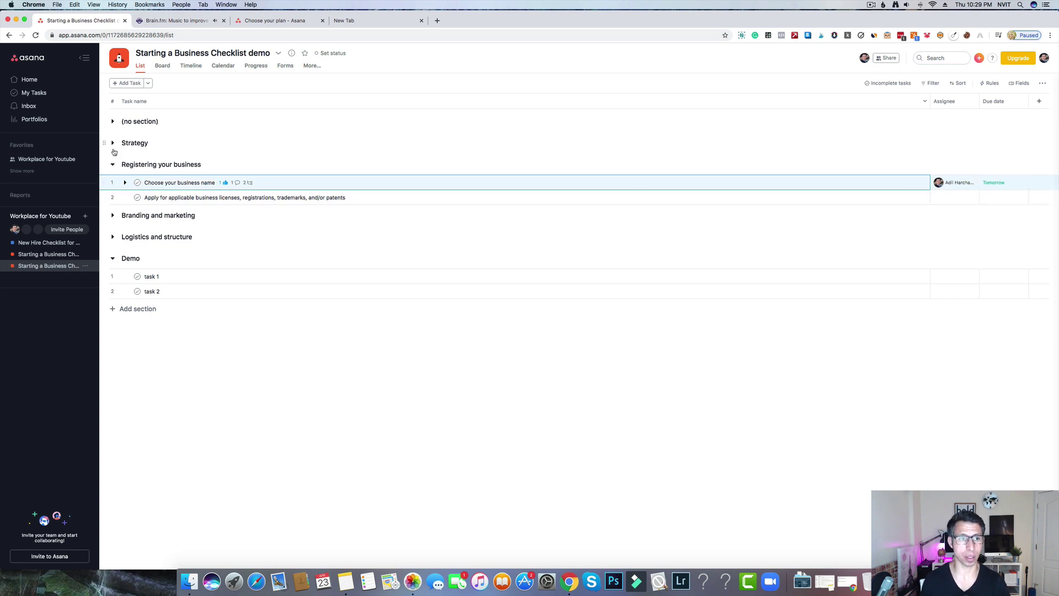
{"action": "left_click", "coordinate": [171, 165]}
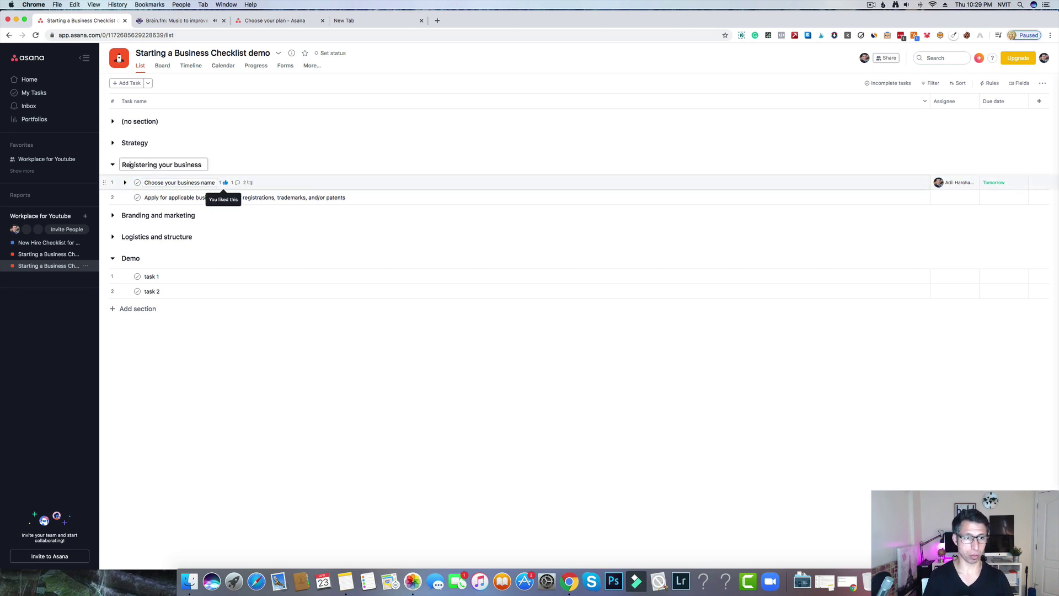
{"action": "type", "text": "["}
{"action": "type", "text": "High Pri"}
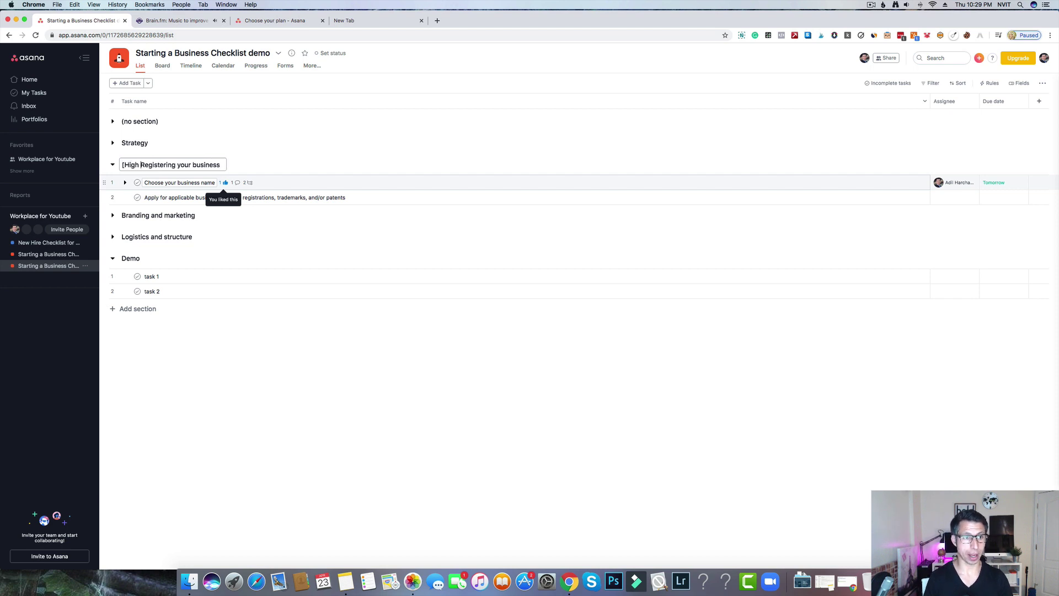
{"action": "type", "text": "ority"}
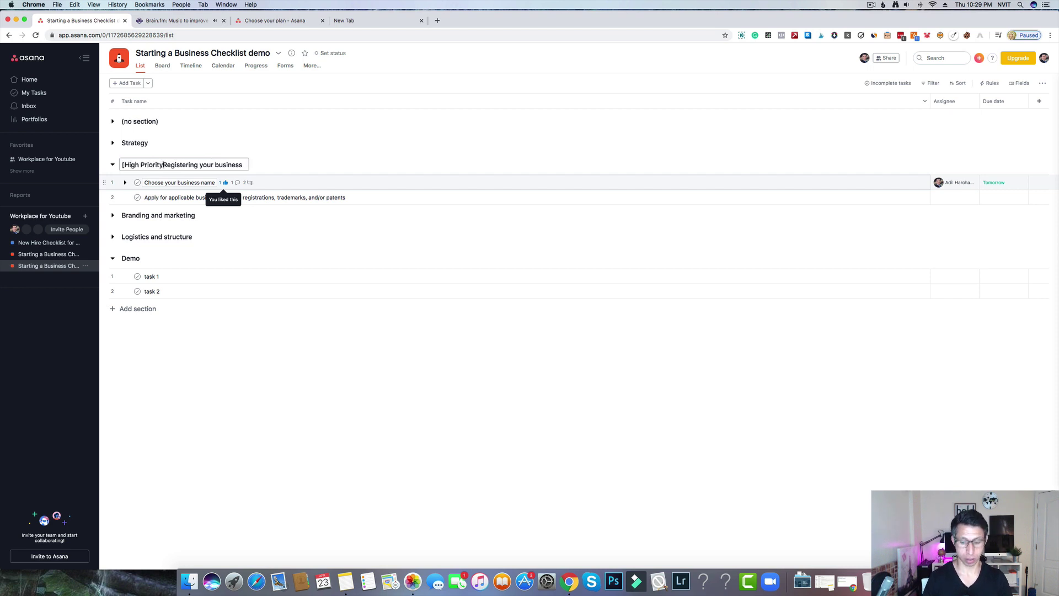
{"action": "type", "text": "] -"}
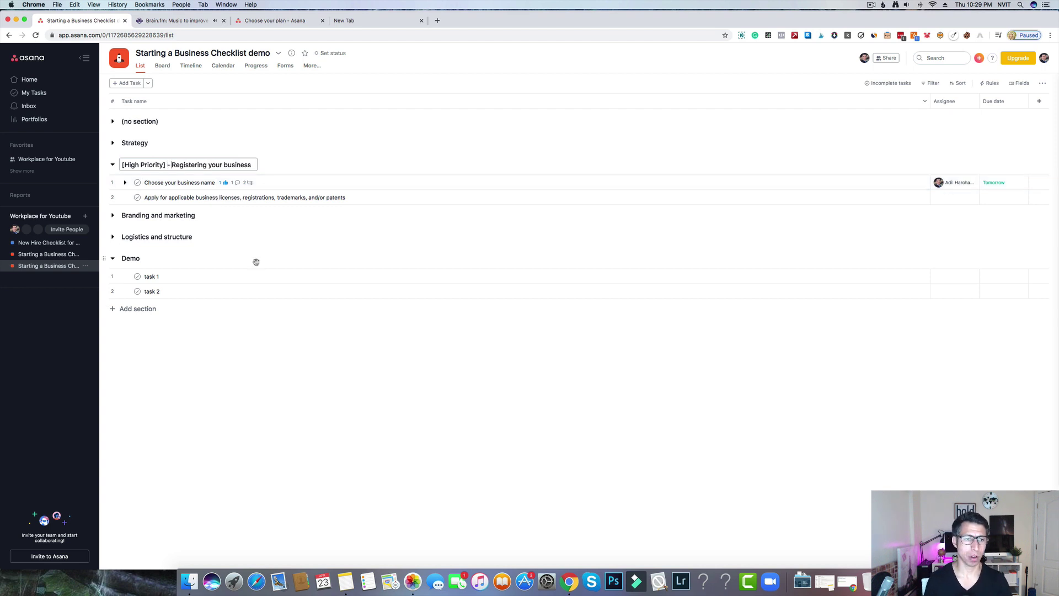
{"action": "key", "text": "Return"}
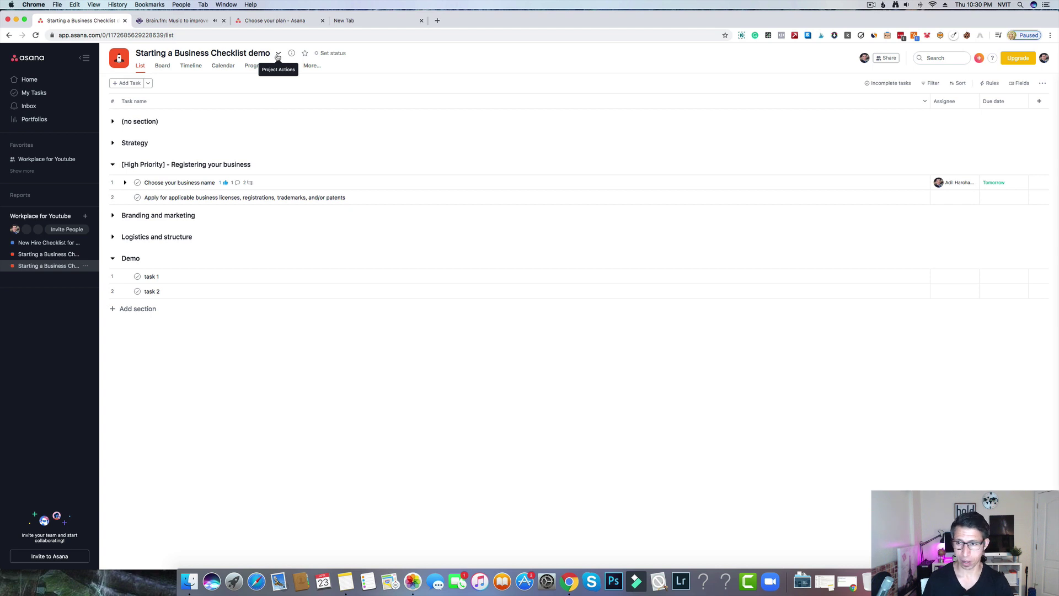
Complete the trademark-search and domain-registration subtasks, then mark Choose your business name complete
{"action": "left_click", "coordinate": [314, 187]}
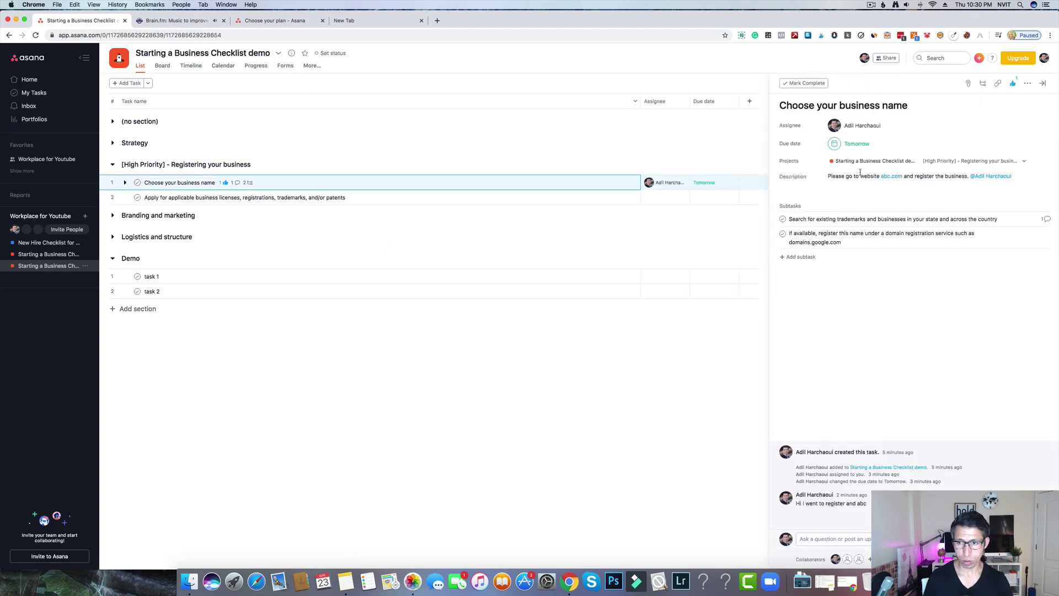
{"action": "left_click", "coordinate": [783, 220]}
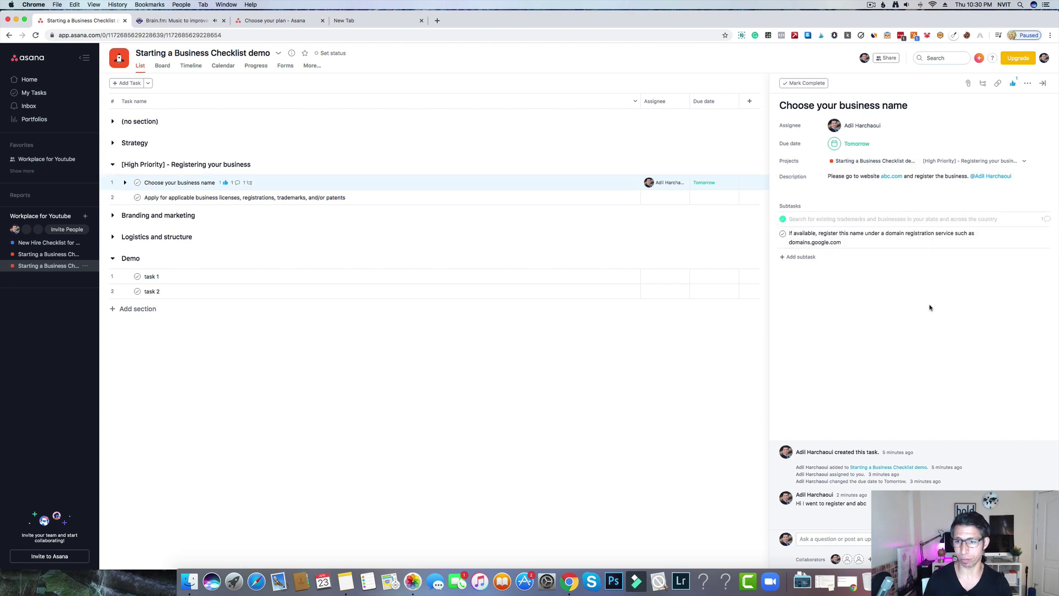
{"action": "left_click", "coordinate": [783, 233]}
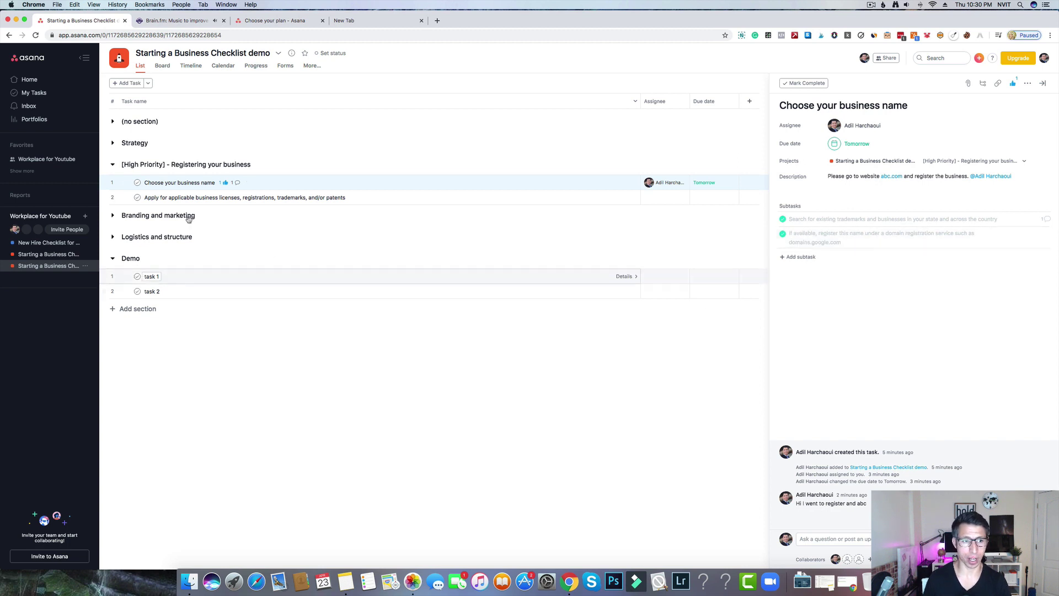
{"action": "left_click", "coordinate": [138, 183]}
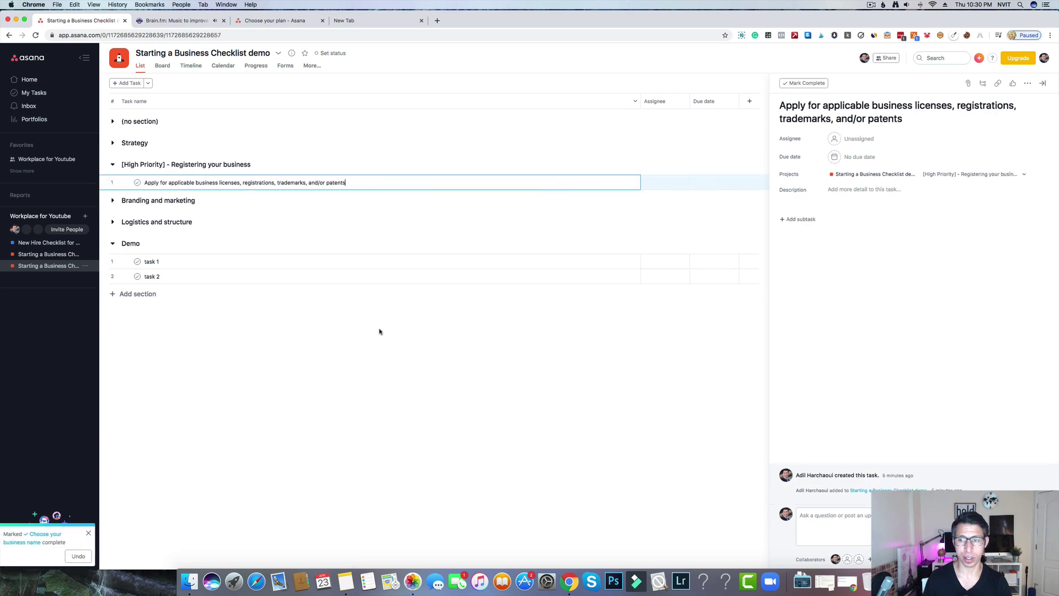
{"action": "key", "text": "Escape"}
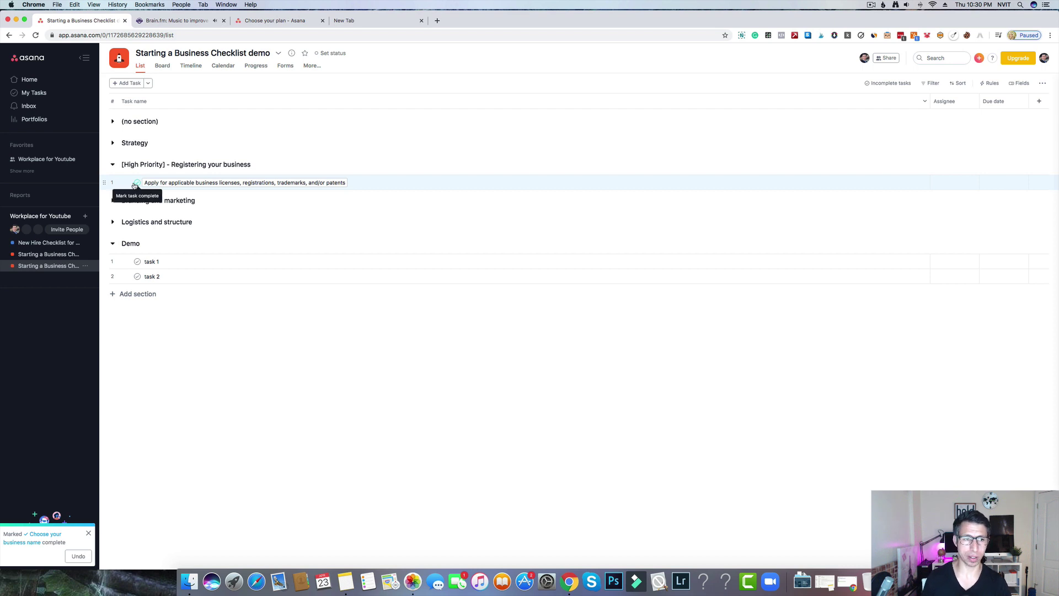
Change the list's completion filter from Incomplete tasks to All tasks
{"action": "left_click", "coordinate": [1045, 84]}
{"action": "left_click", "coordinate": [699, 388]}
{"action": "left_click", "coordinate": [926, 103]}
{"action": "left_click", "coordinate": [926, 102]}
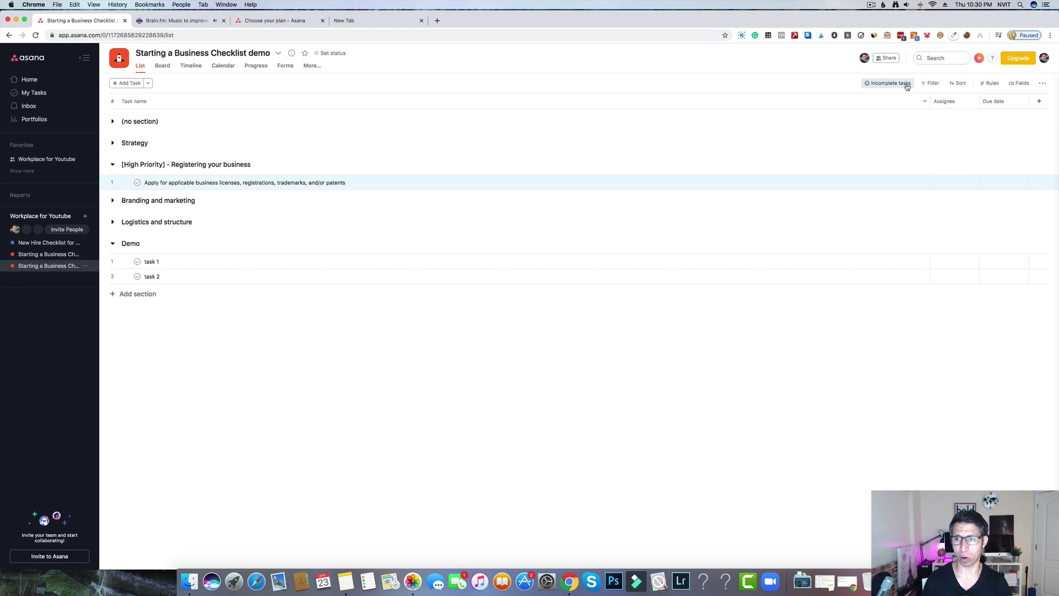
{"action": "left_click", "coordinate": [907, 86]}
{"action": "left_click", "coordinate": [884, 124]}
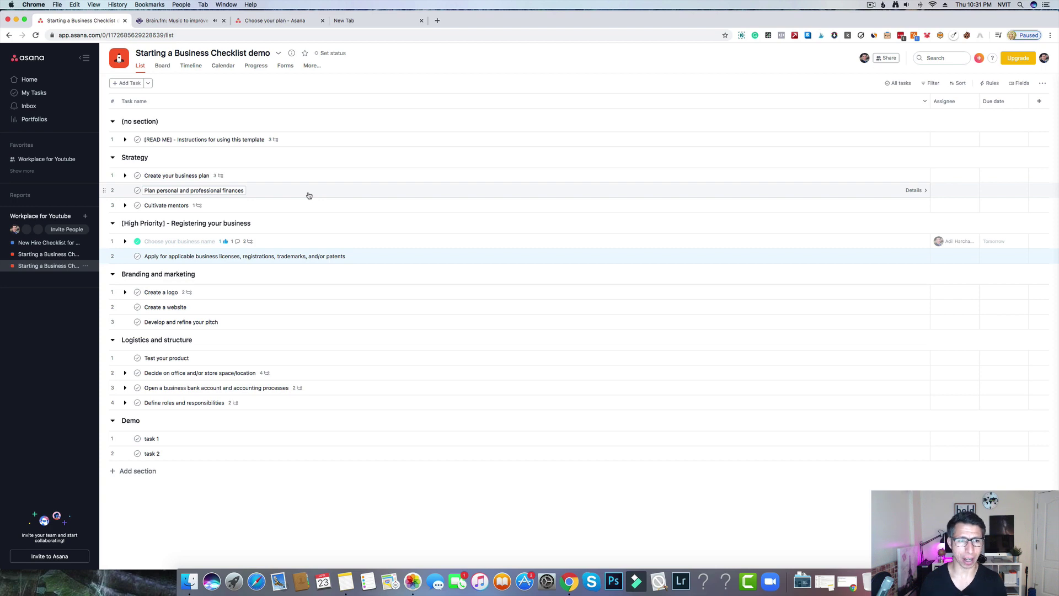
{"action": "left_click", "coordinate": [224, 66]}
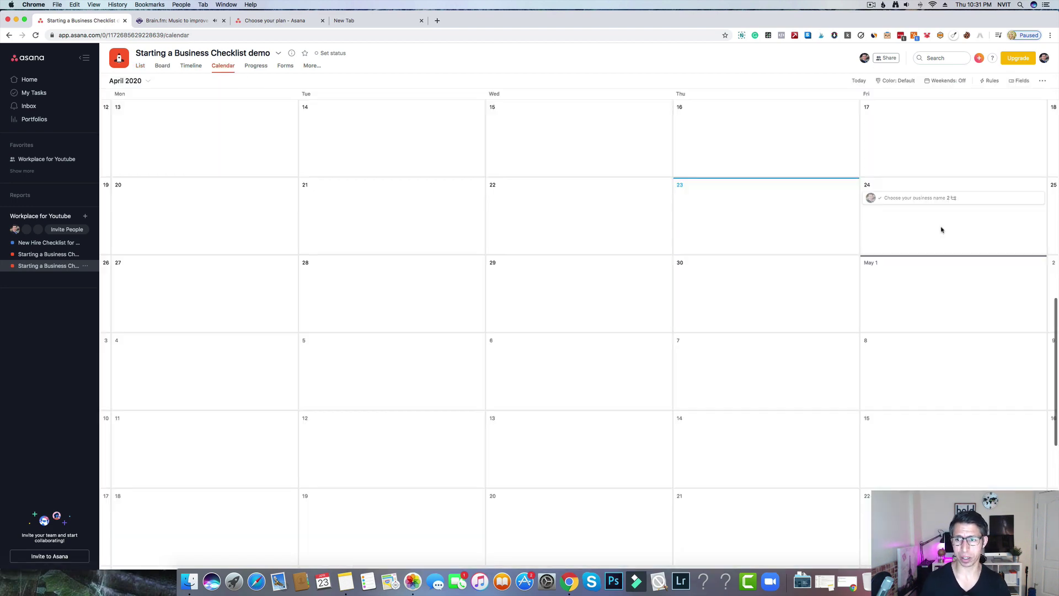
{"action": "left_click", "coordinate": [716, 272]}
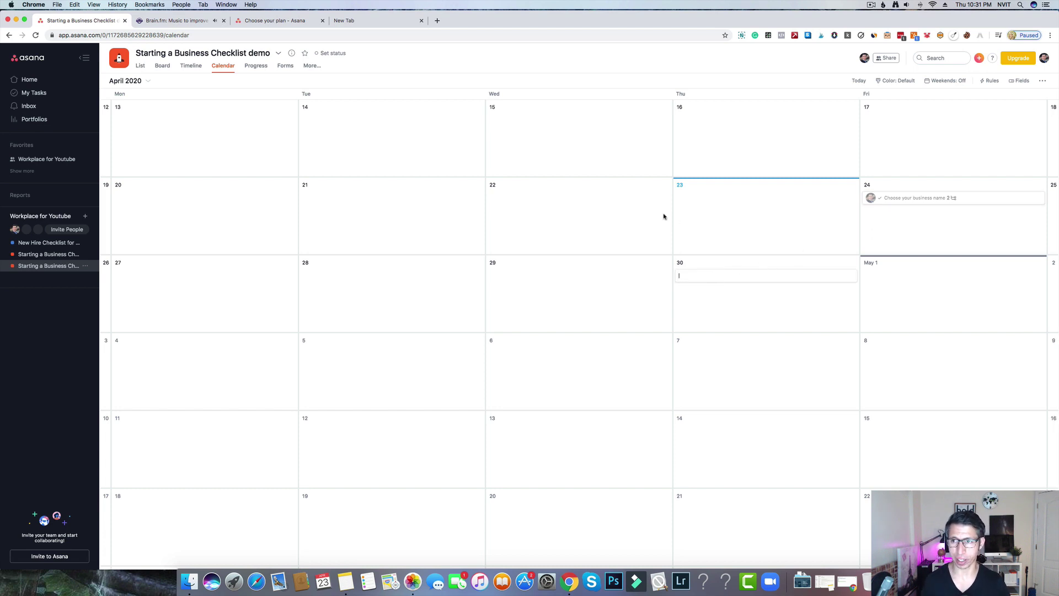
{"action": "left_click", "coordinate": [949, 81]}
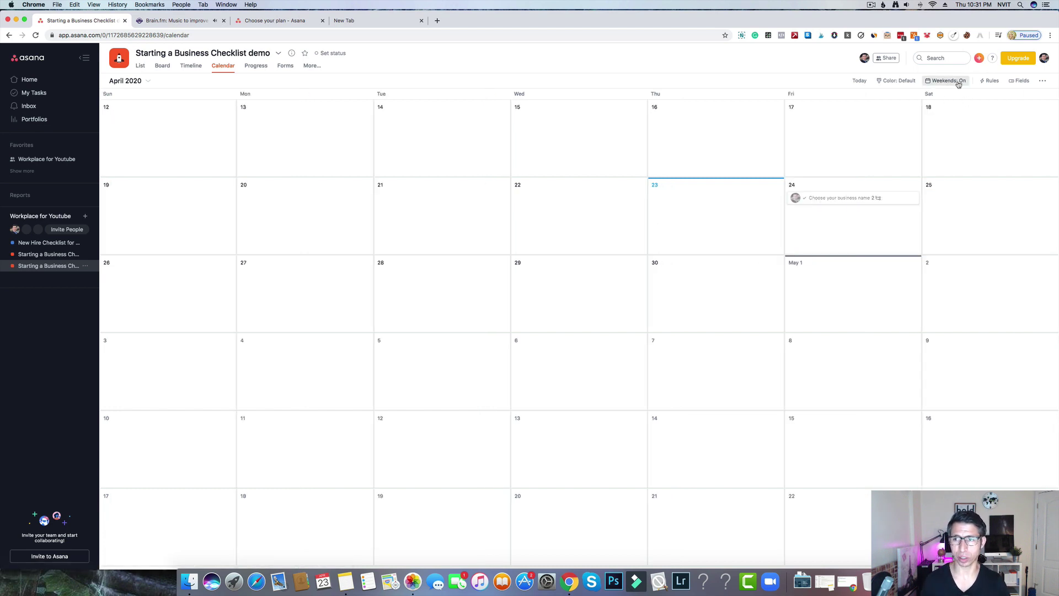
{"action": "left_click", "coordinate": [958, 83]}
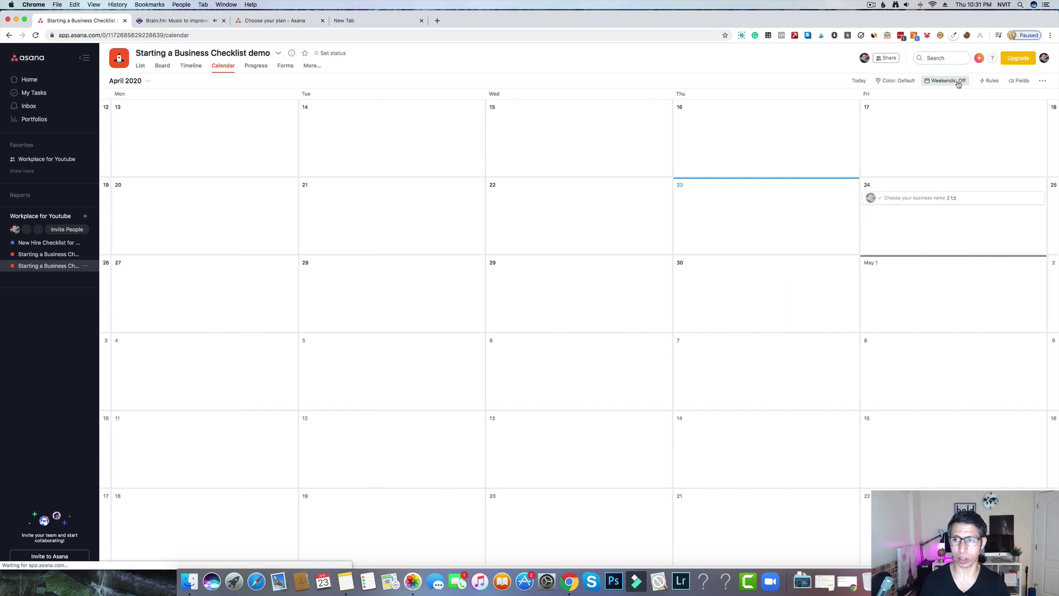
{"action": "left_click", "coordinate": [897, 81]}
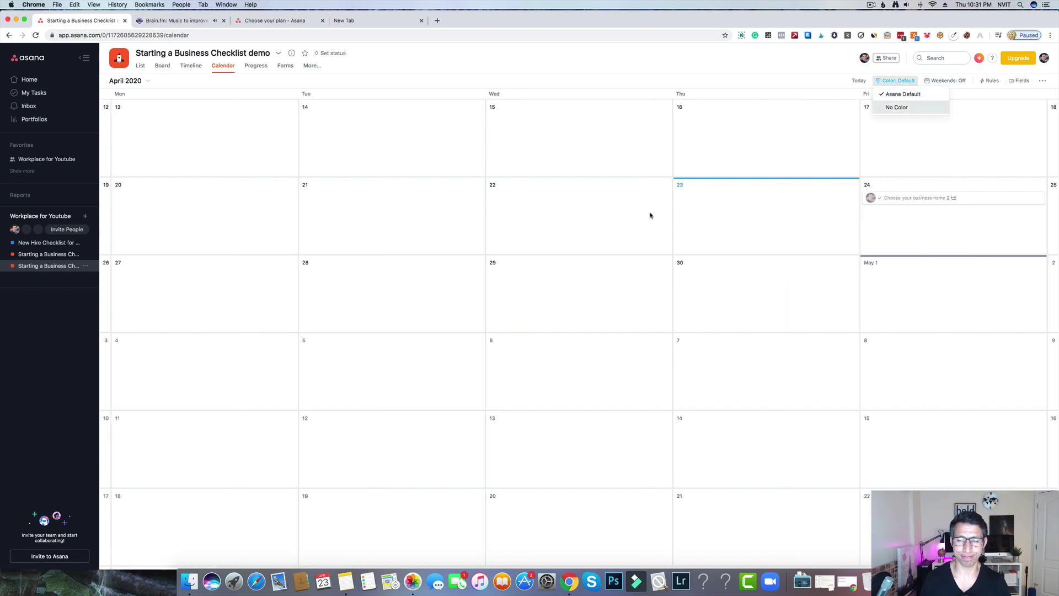
{"action": "left_click", "coordinate": [397, 247]}
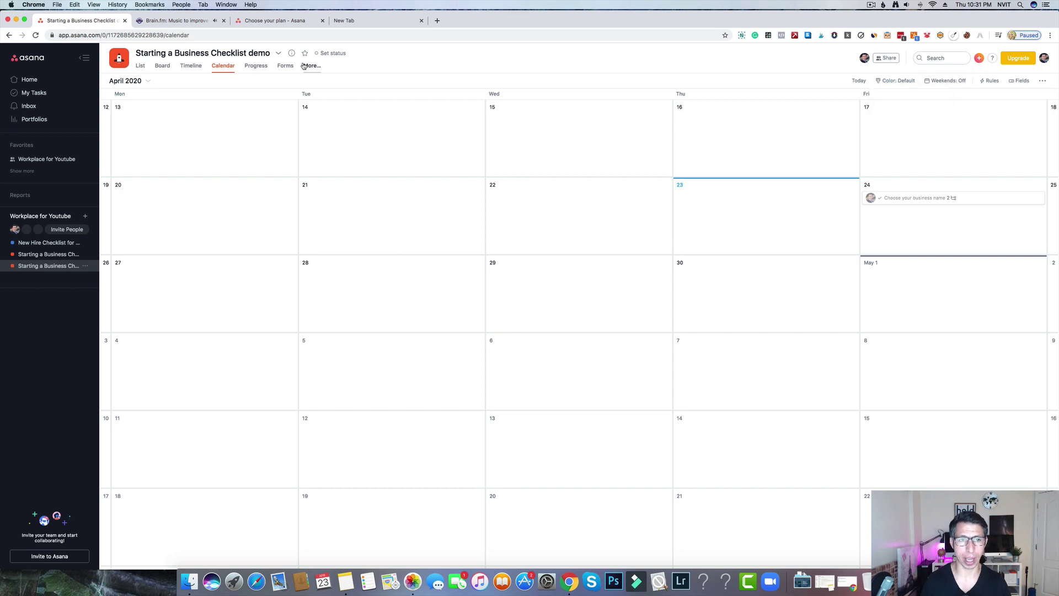
Switch the project to Board view, move the READ ME card to Strategy, and show all tasks
{"action": "left_click", "coordinate": [162, 66]}
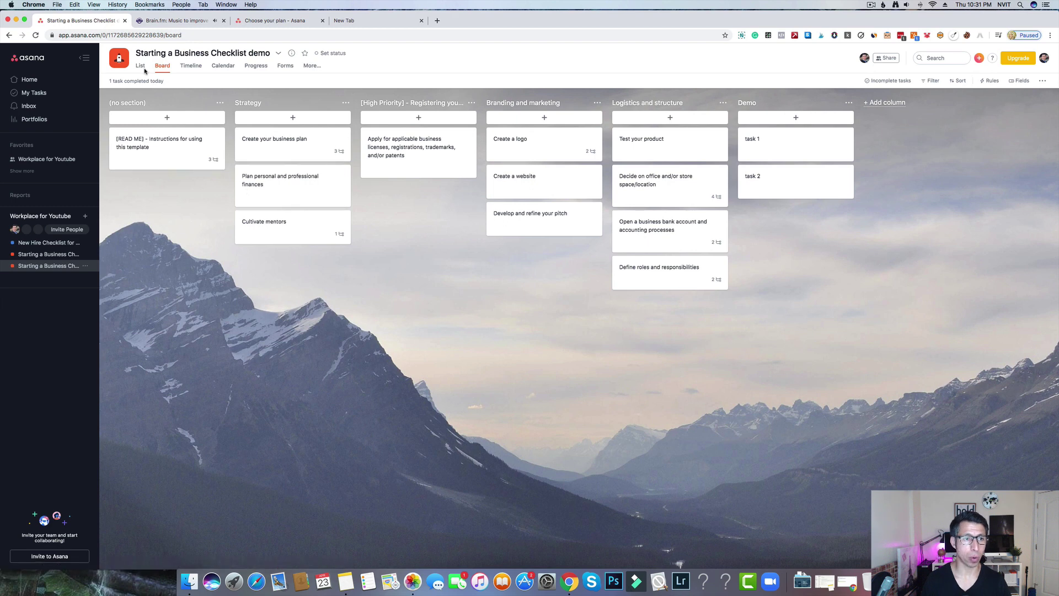
{"action": "left_click", "coordinate": [140, 66]}
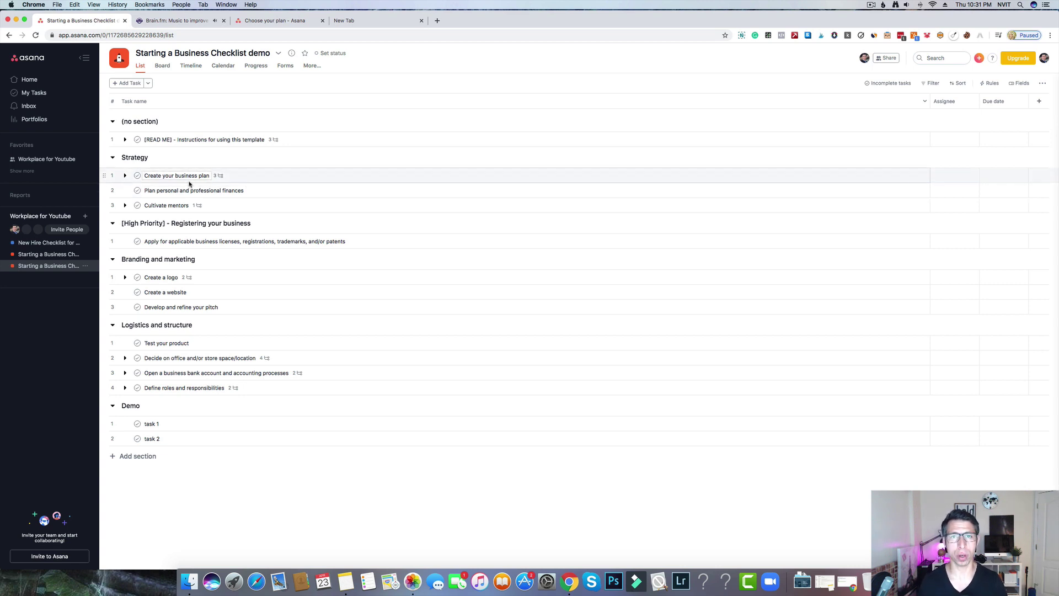
{"action": "left_click", "coordinate": [162, 66]}
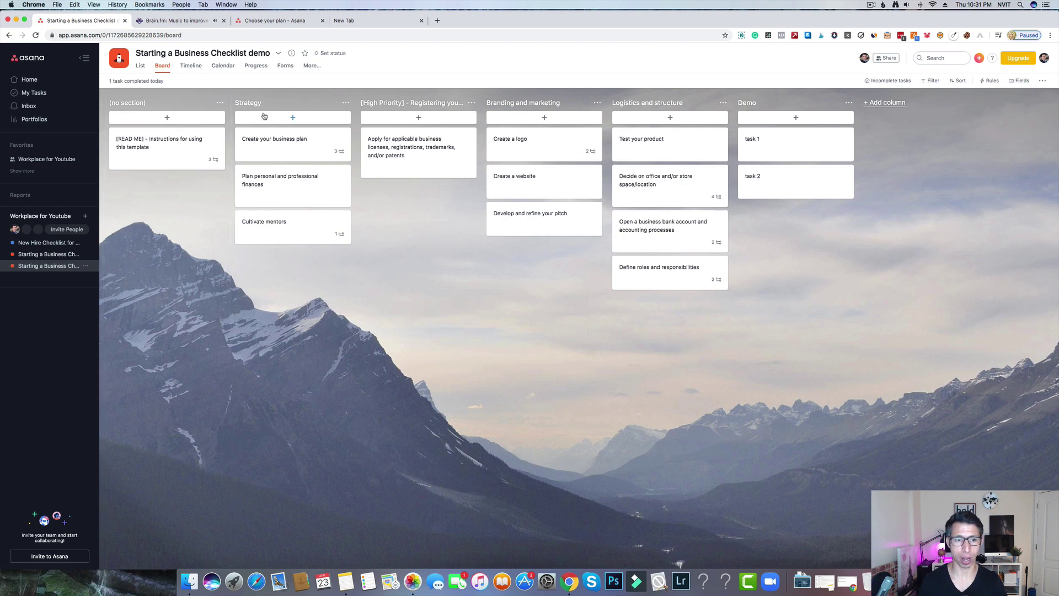
{"action": "left_click_drag", "start_coordinate": [136, 140], "coordinate": [166, 144]}
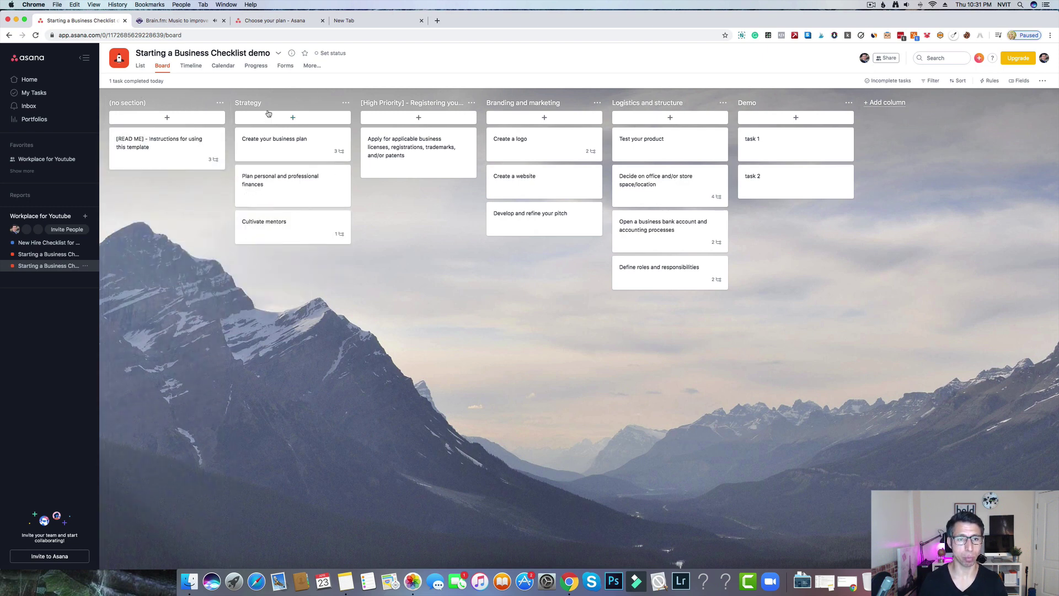
{"action": "left_click", "coordinate": [897, 82]}
{"action": "left_click", "coordinate": [888, 119]}
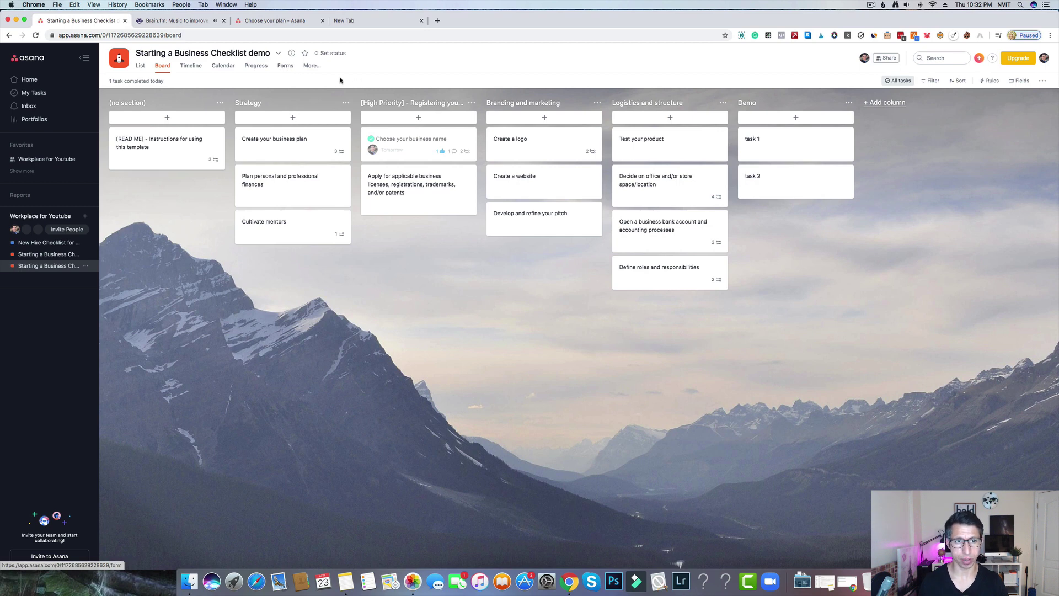
Add the Starting a Business Checklist demo project to favorites
{"action": "left_click", "coordinate": [286, 67]}
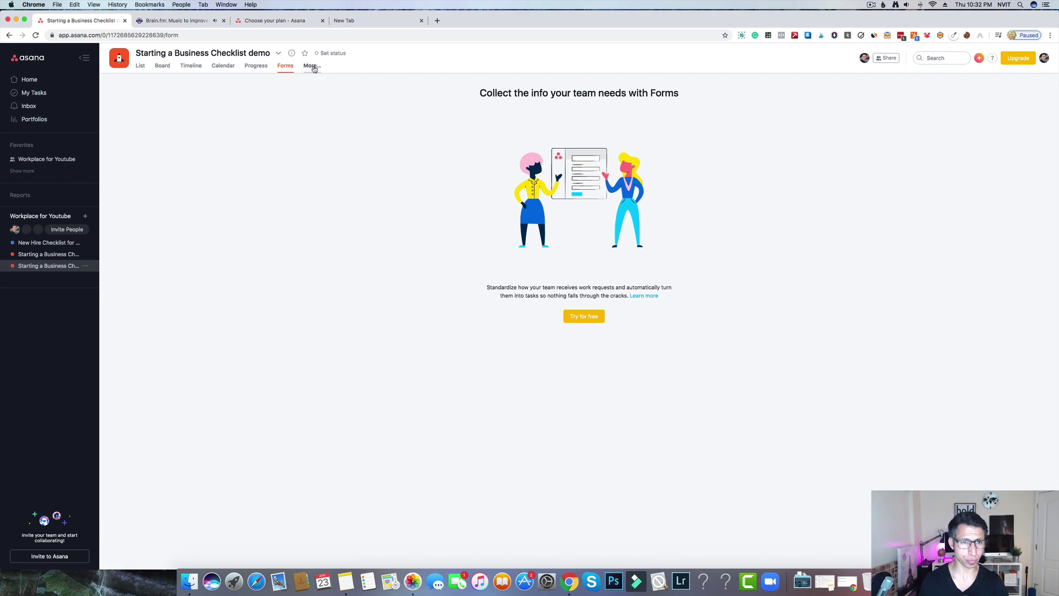
{"action": "left_click", "coordinate": [158, 66]}
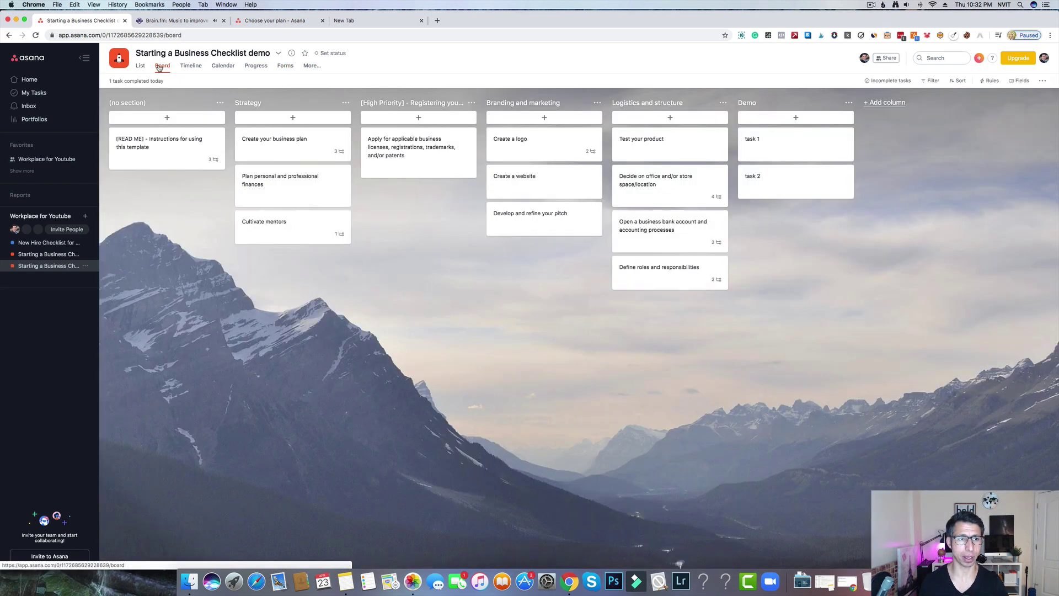
{"action": "left_click", "coordinate": [305, 54]}
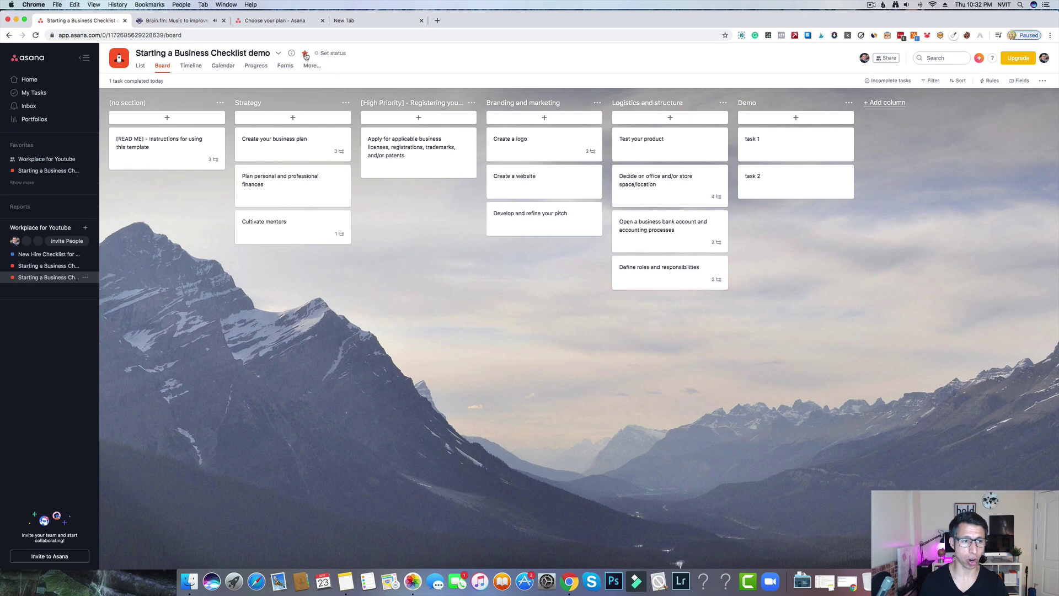
Colour the New Hire Checklist for Managers project magenta and open it
{"action": "left_click", "coordinate": [86, 255]}
{"action": "mouse_move", "coordinate": [116, 268]}
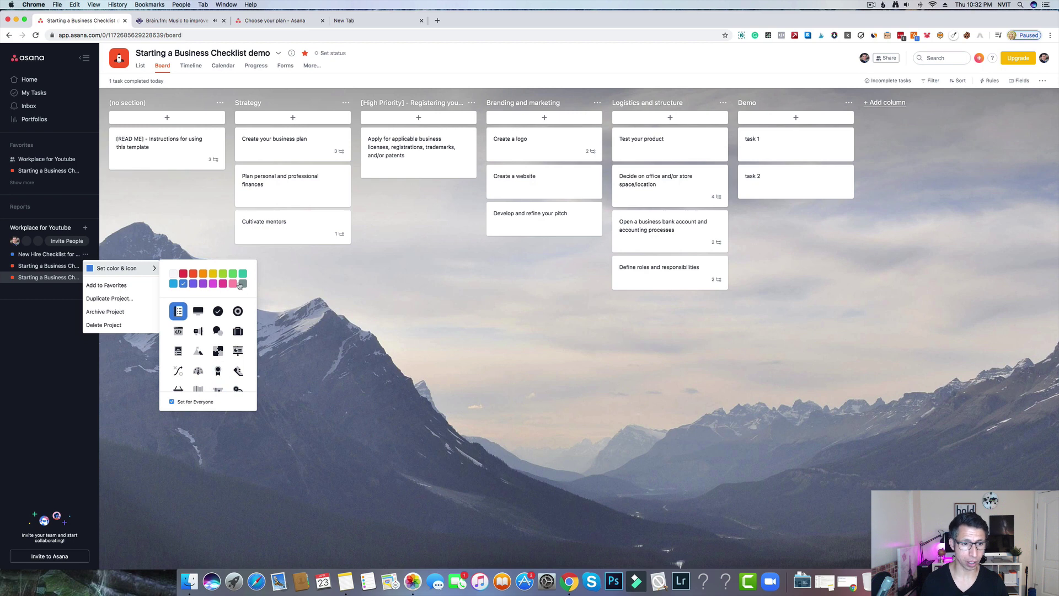
{"action": "left_click", "coordinate": [224, 285]}
{"action": "left_click", "coordinate": [49, 333]}
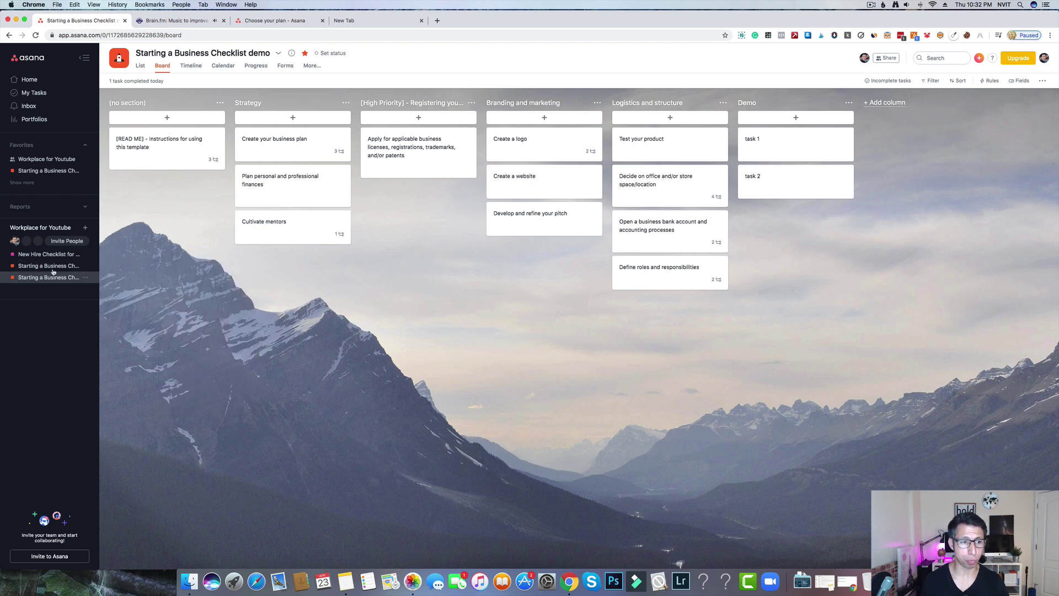
{"action": "left_click", "coordinate": [47, 254]}
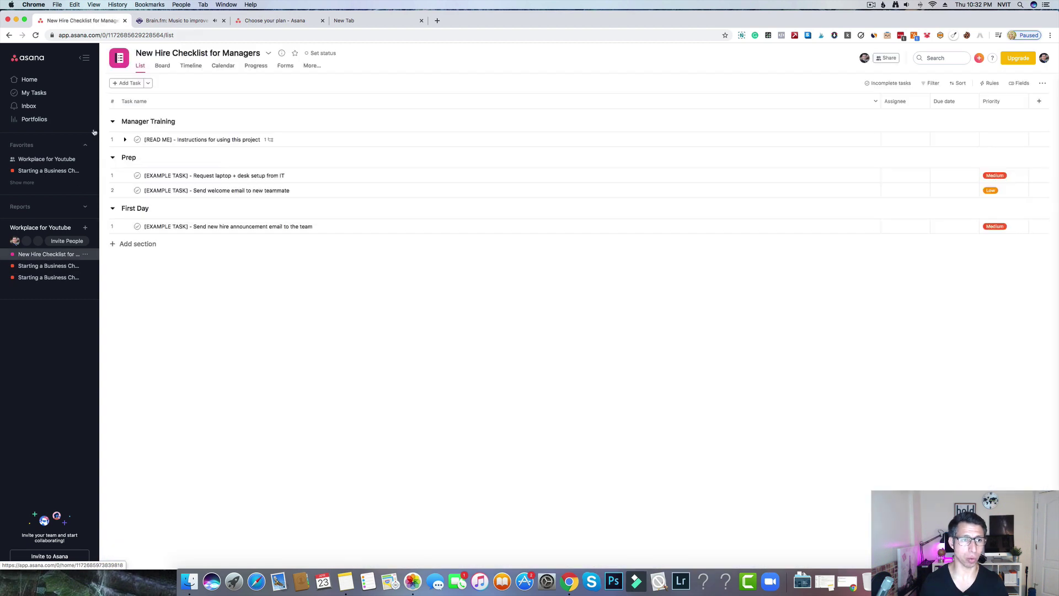
Start duplicating New Hire Checklist for Managers from its sidebar options menu
{"action": "right_click", "coordinate": [29, 257]}
{"action": "left_click", "coordinate": [13, 257]}
{"action": "left_click", "coordinate": [84, 256]}
{"action": "left_click", "coordinate": [101, 297]}
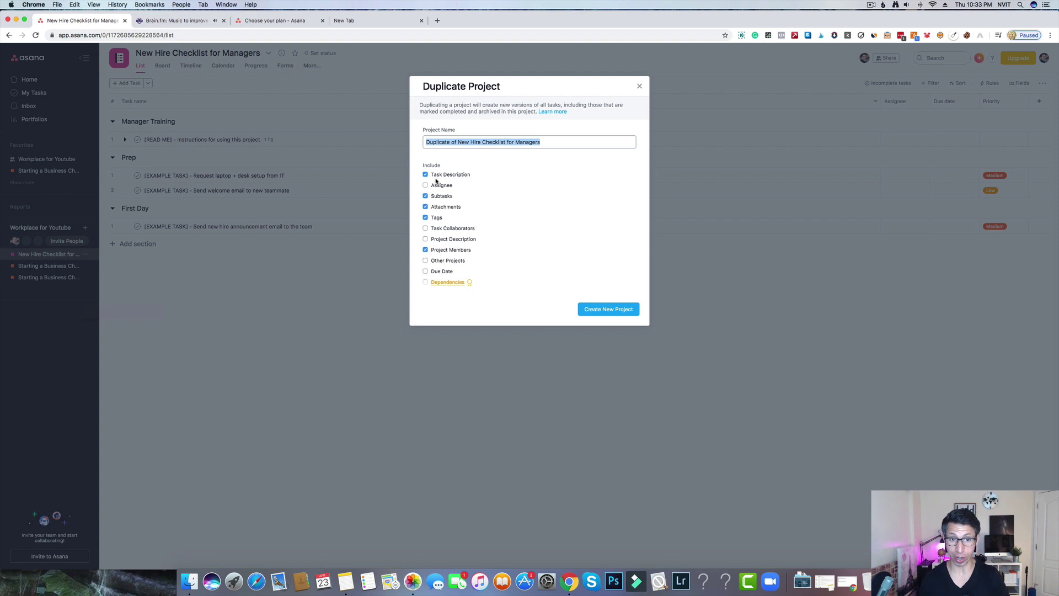
Name the copy '[Don't Delete] - New Hire Checklist for Managers', exclude project members, and create it
{"action": "left_click", "coordinate": [462, 142]}
{"action": "left_click_drag", "start_coordinate": [457, 142], "coordinate": [375, 145]}
{"action": "key", "text": "BackSpace"}
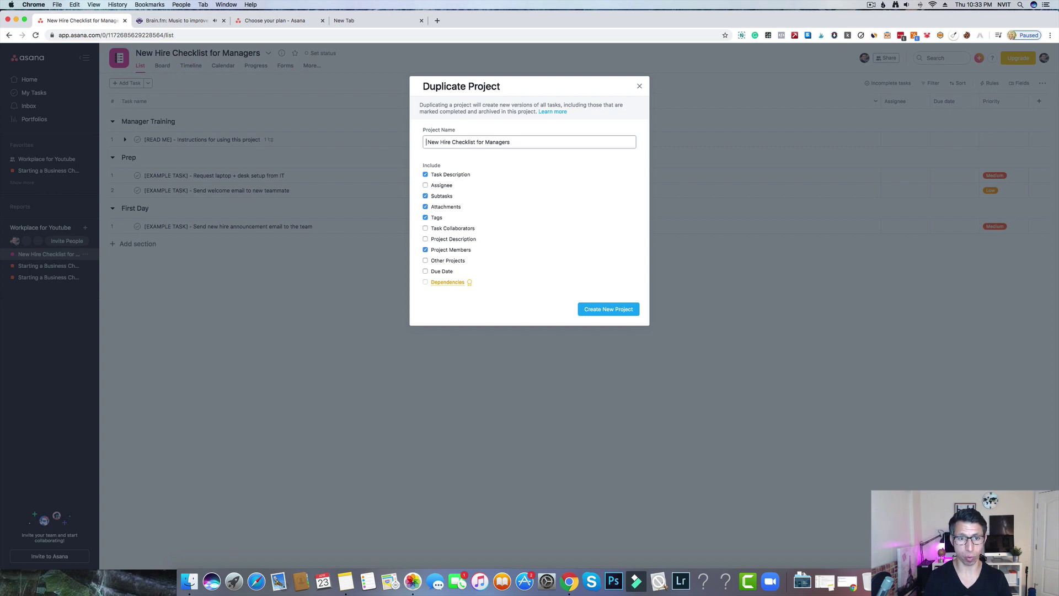
{"action": "type", "text": "[Dpm]"}
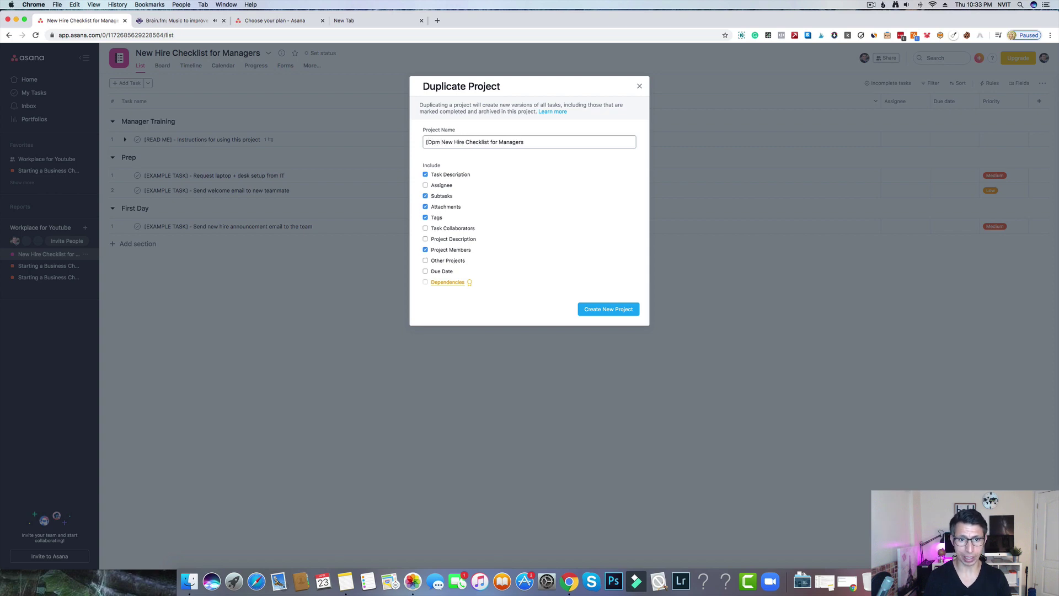
{"action": "key", "text": "BackSpace"}
{"action": "key", "text": "BackSpace"}
{"action": "type", "text": "on"}
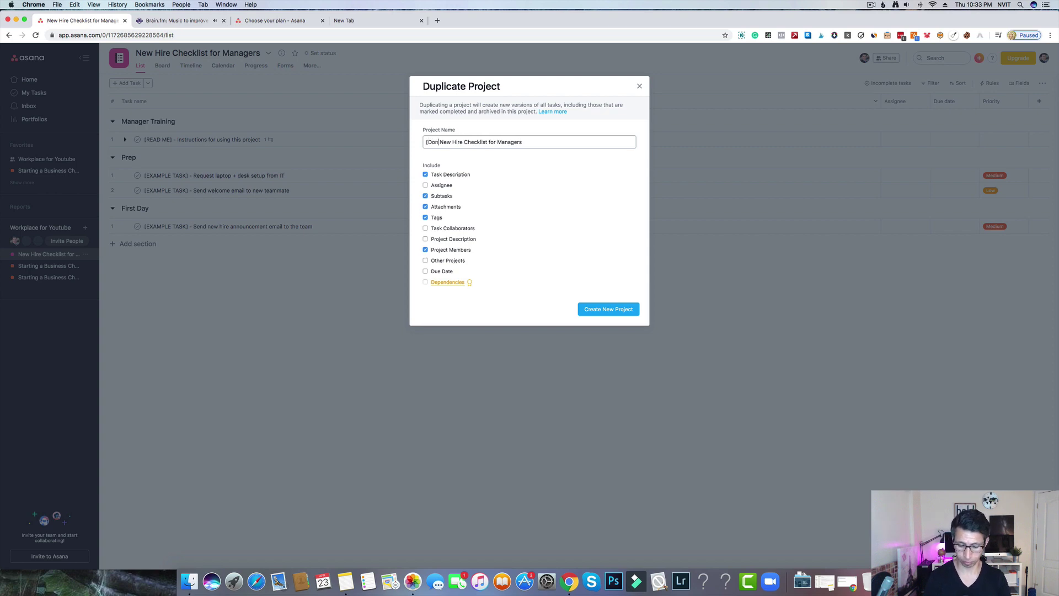
{"action": "type", "text": "'t Dele"}
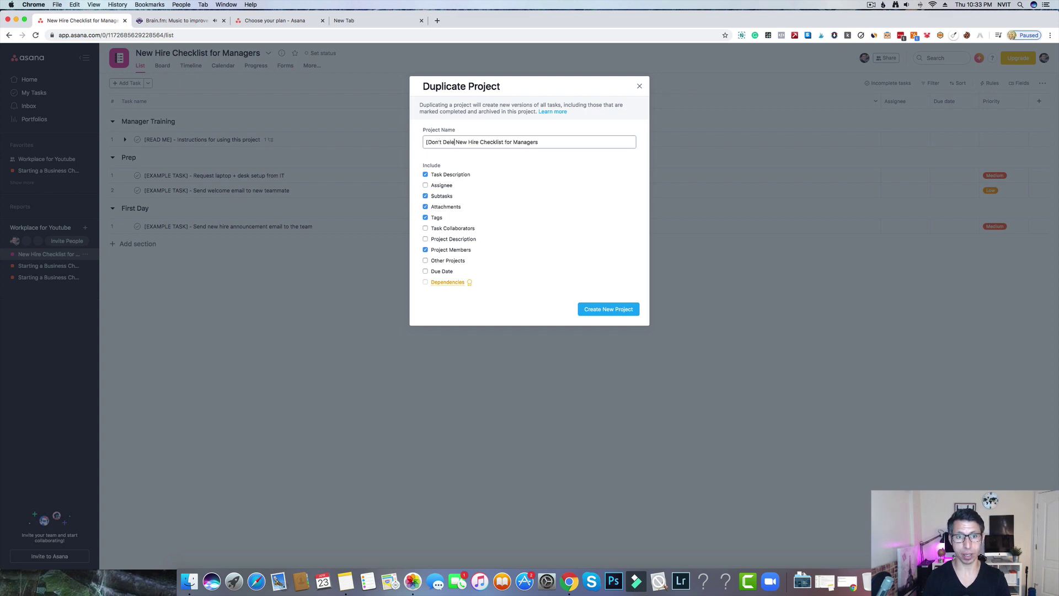
{"action": "type", "text": "te] -"}
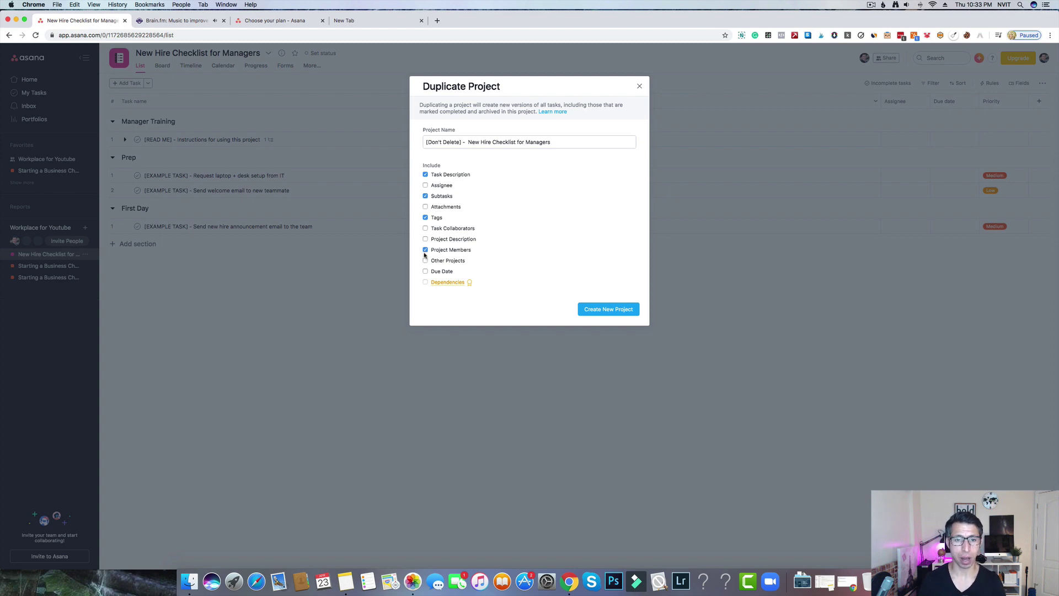
{"action": "left_click", "coordinate": [426, 249]}
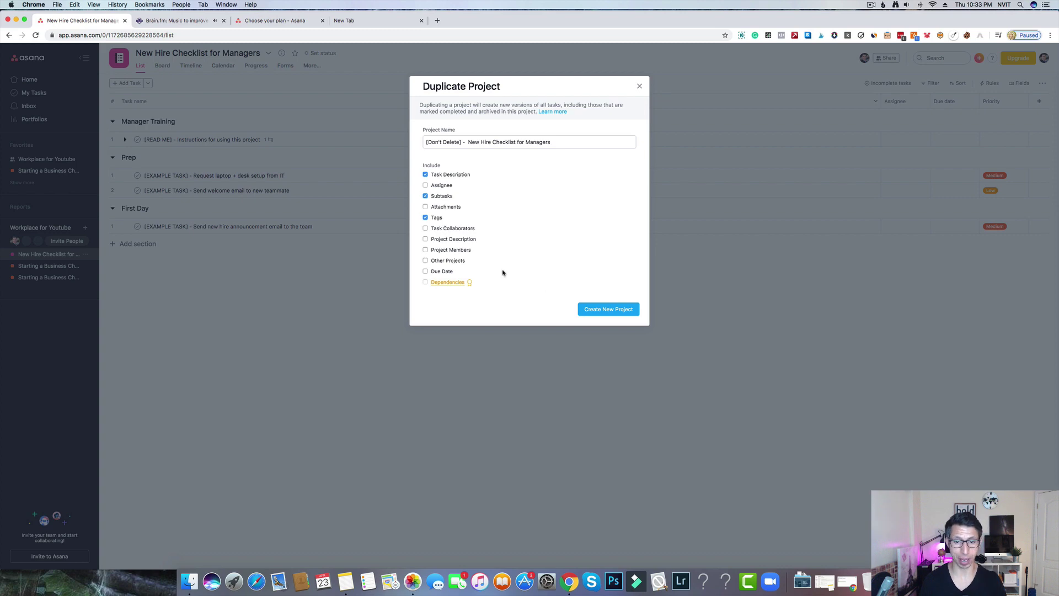
{"action": "left_click", "coordinate": [609, 310]}
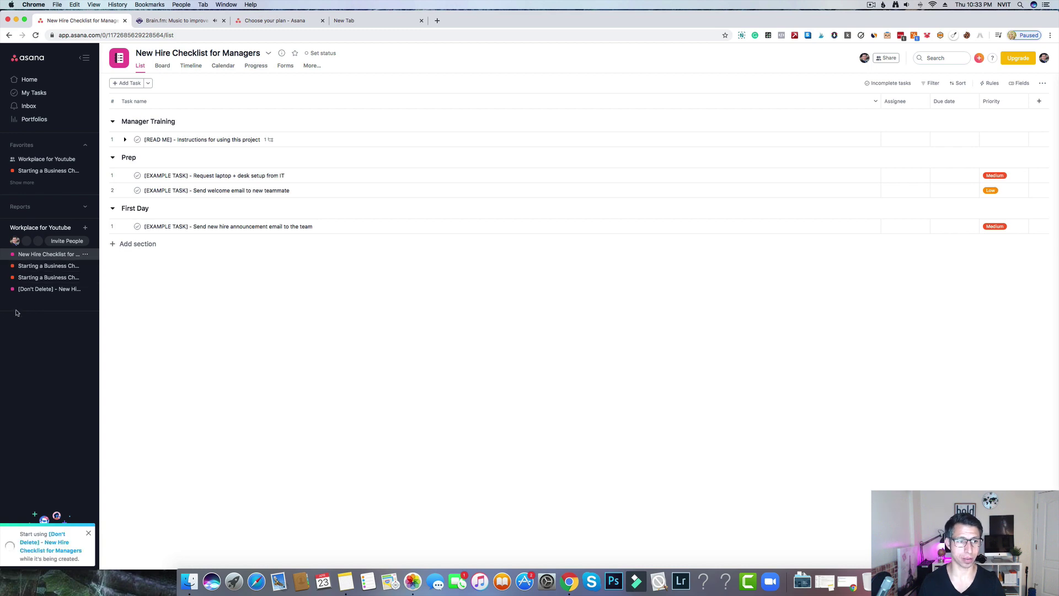
Move the [Don't Delete] project to the top of the team's project list
{"action": "left_click", "coordinate": [25, 290]}
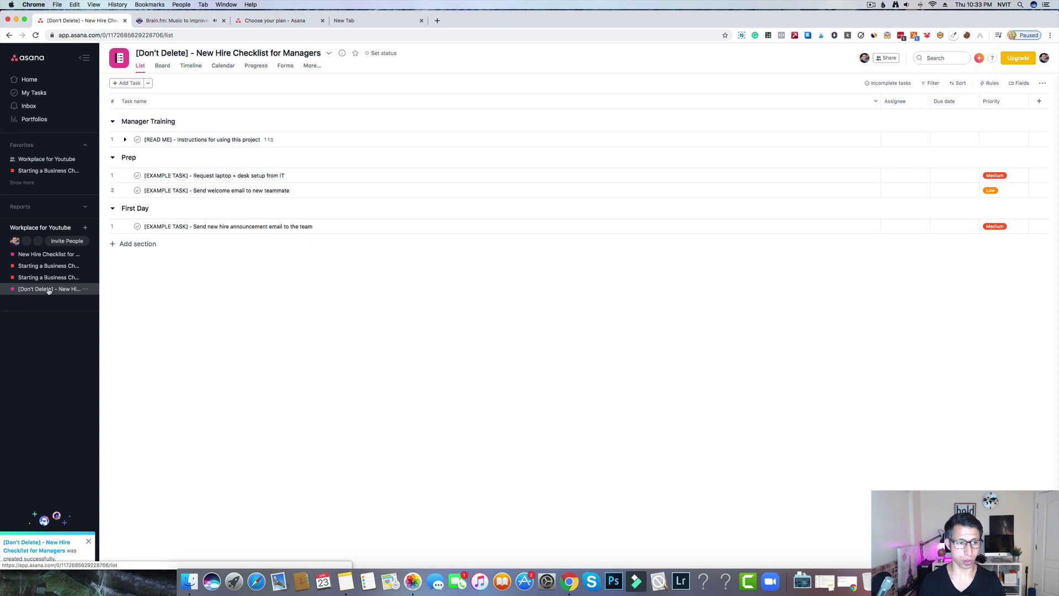
{"action": "left_click_drag", "start_coordinate": [48, 291], "coordinate": [46, 259]}
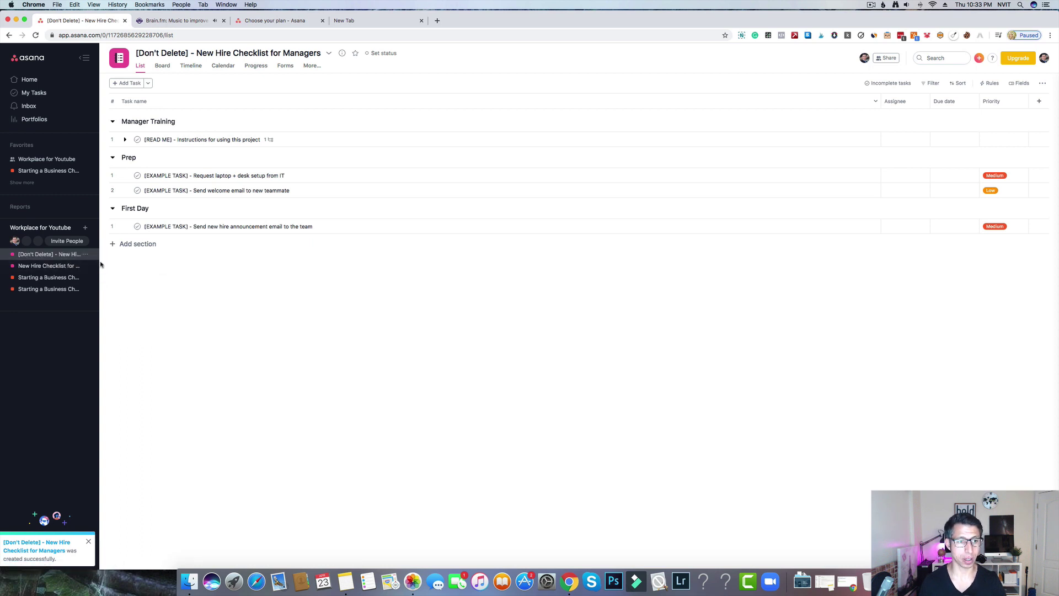
{"action": "left_click", "coordinate": [84, 58]}
{"action": "left_click", "coordinate": [13, 58]}
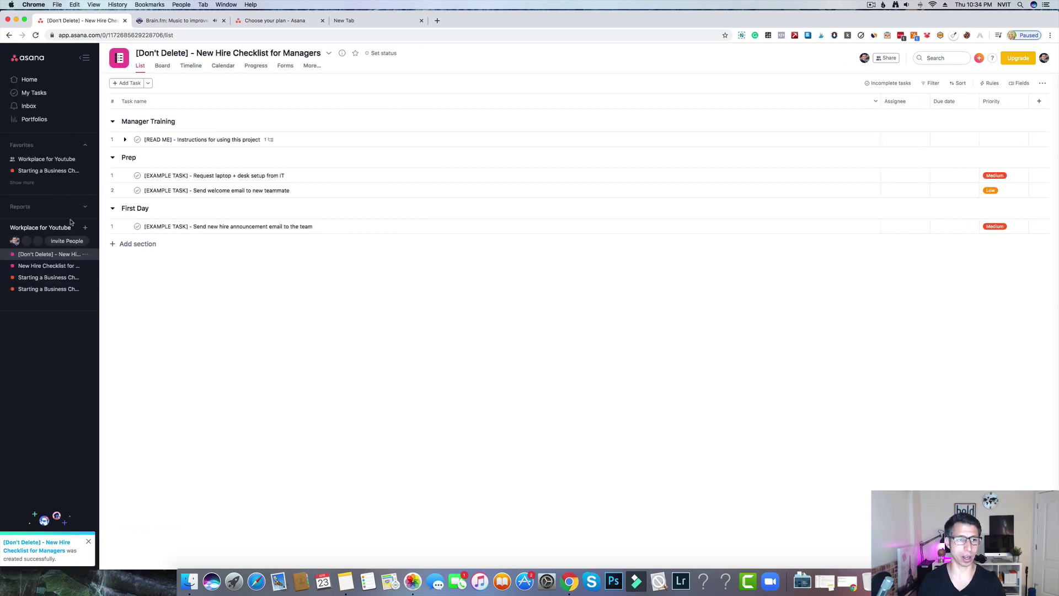
Open the Tasks I've Created report and show it in Calendar view
{"action": "left_click", "coordinate": [48, 208]}
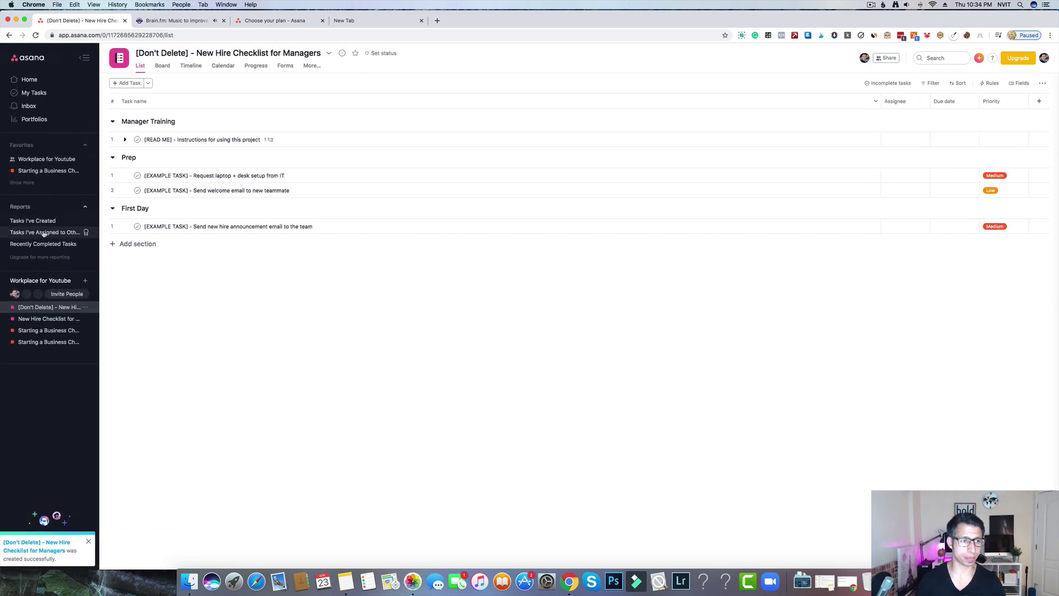
{"action": "left_click", "coordinate": [40, 221]}
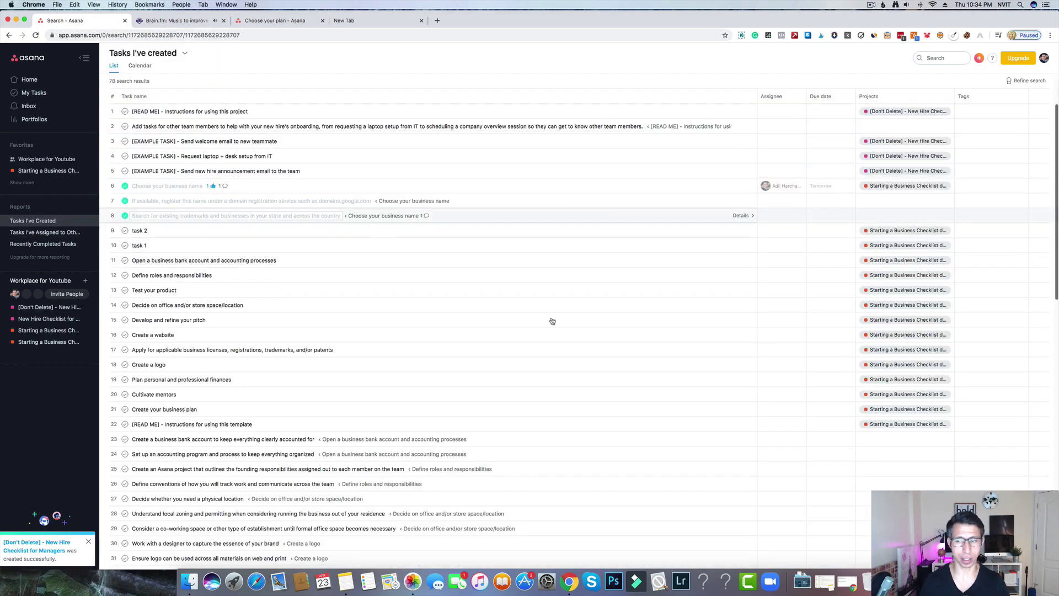
{"action": "scroll", "coordinate": [552, 436], "scroll_direction": "down", "scroll_amount": 15}
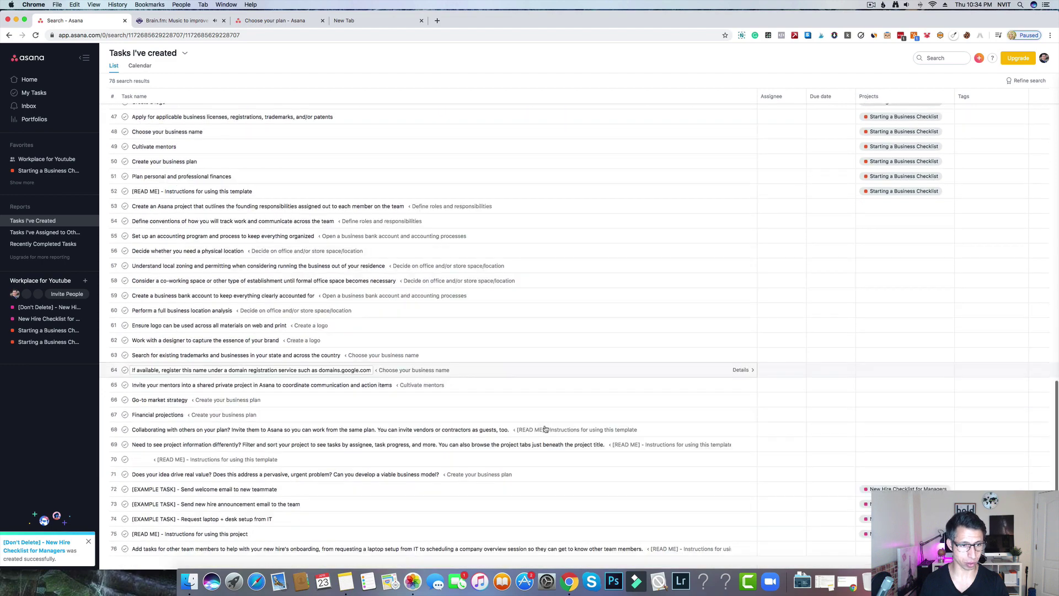
{"action": "scroll", "coordinate": [546, 430], "scroll_direction": "up", "scroll_amount": 15}
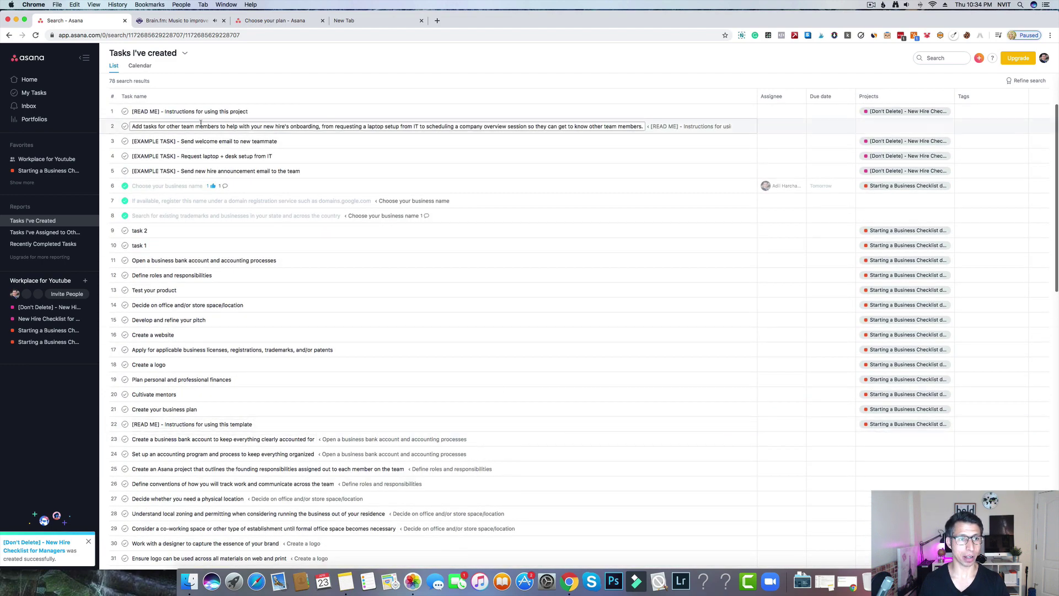
{"action": "left_click", "coordinate": [140, 65]}
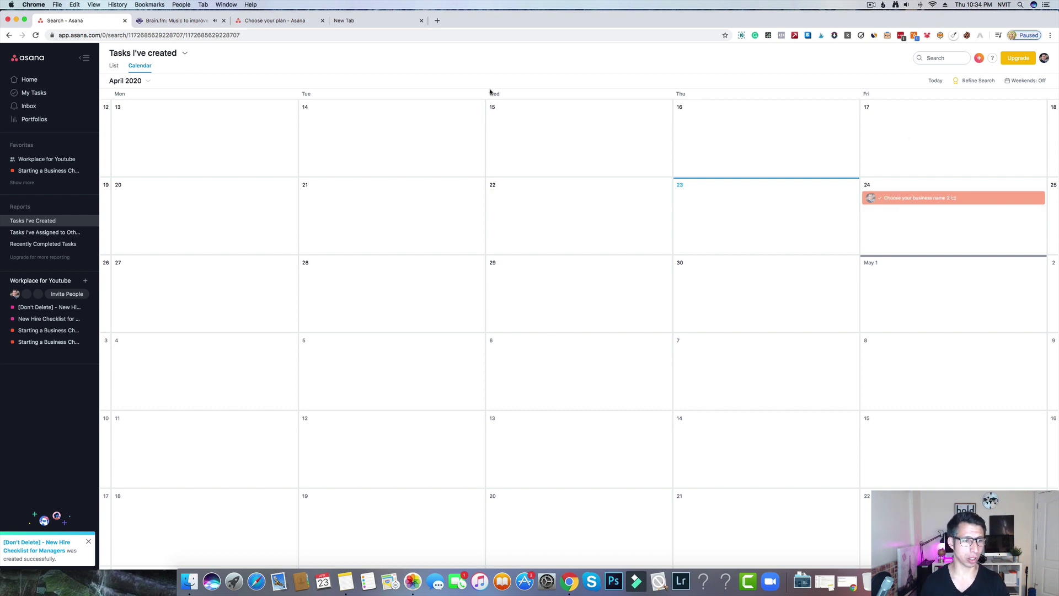
{"action": "left_click", "coordinate": [44, 320]}
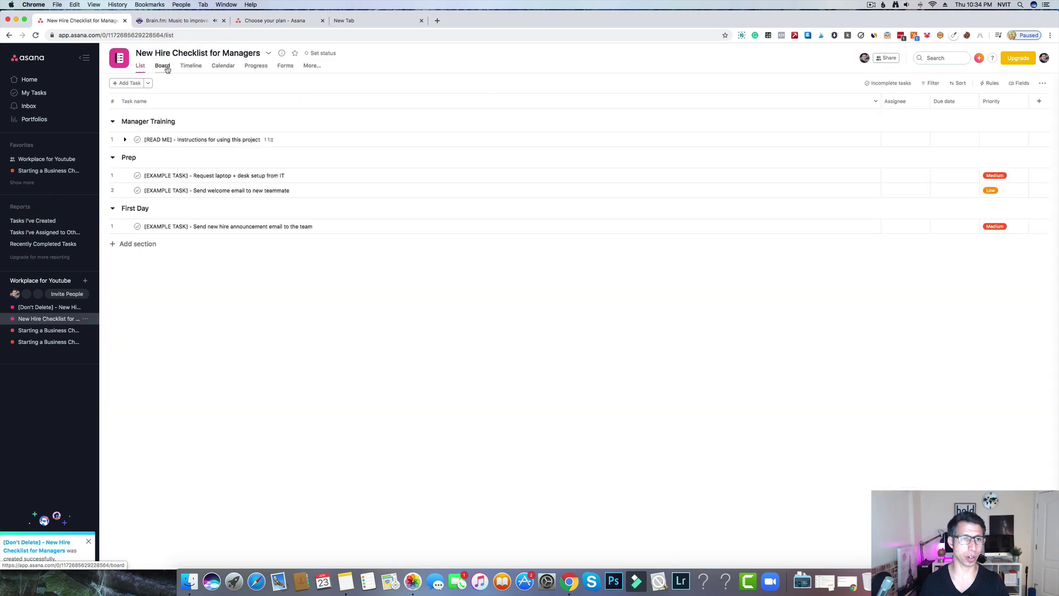
{"action": "left_click", "coordinate": [313, 66]}
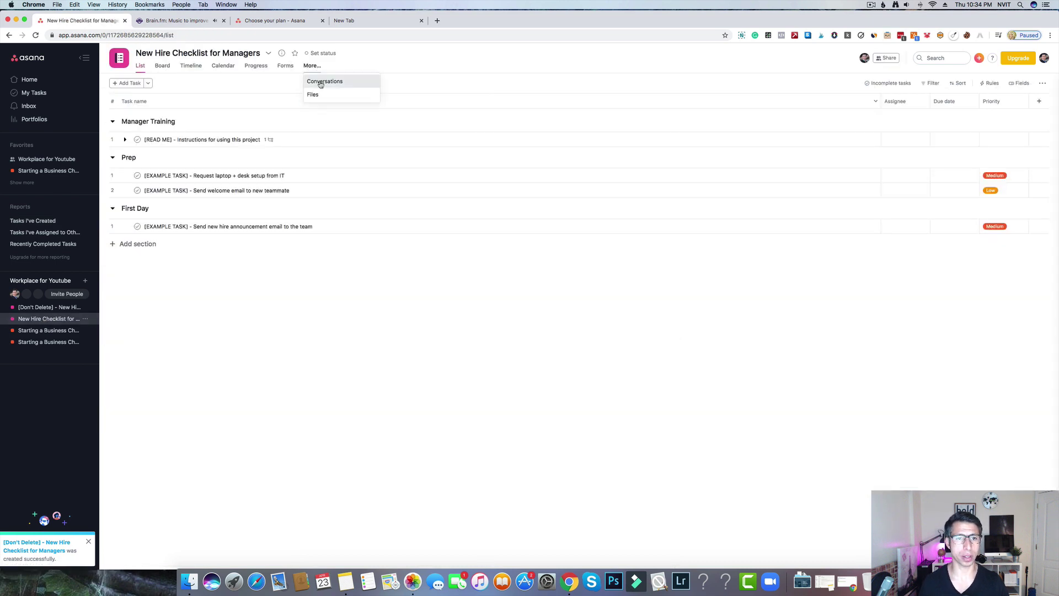
{"action": "left_click", "coordinate": [324, 84]}
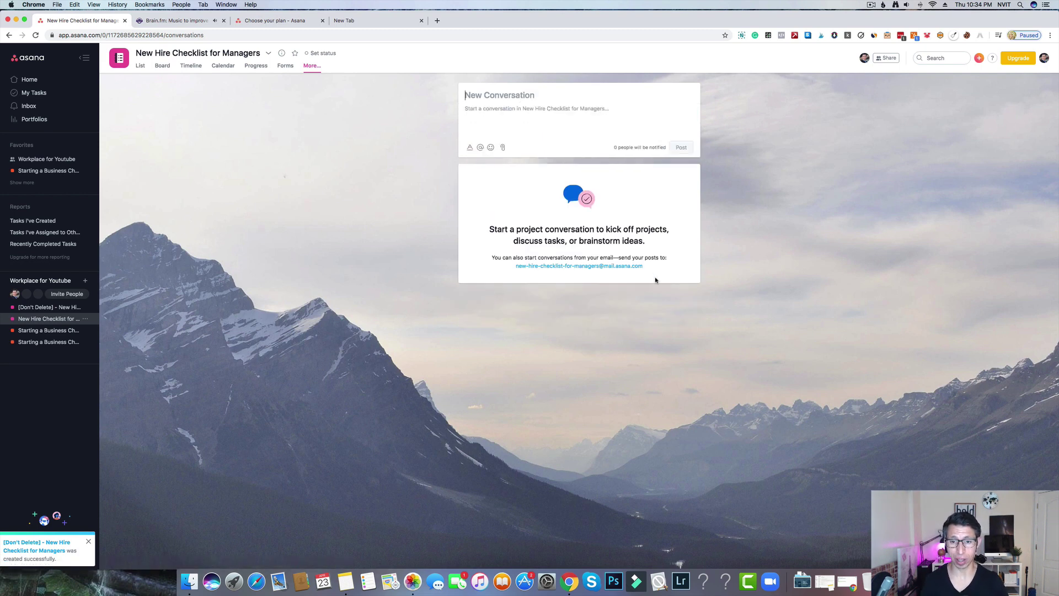
{"action": "left_click_drag", "start_coordinate": [651, 267], "coordinate": [515, 254]}
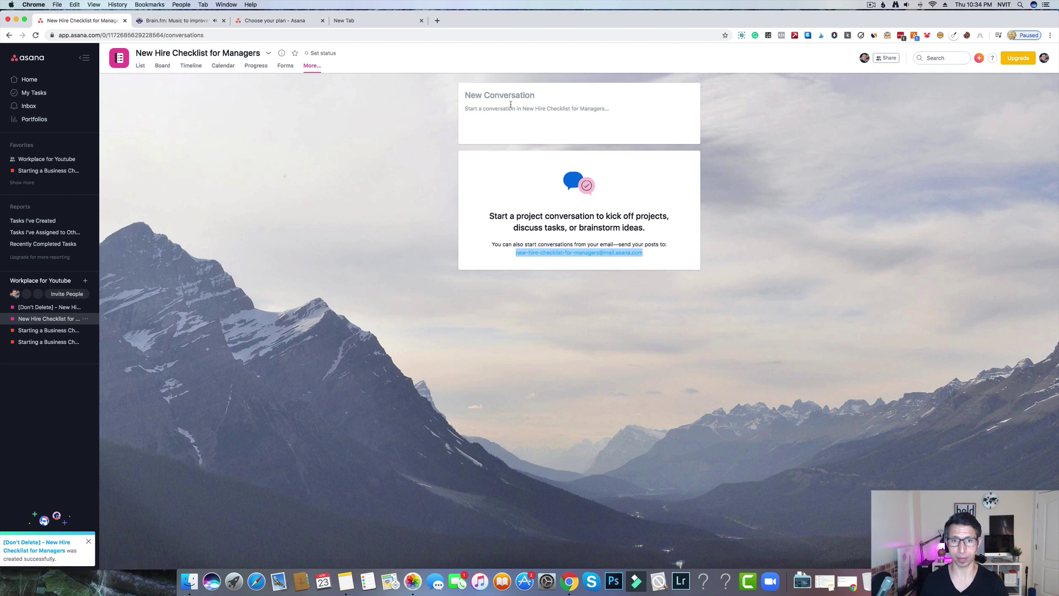
Start a new conversation titled 'Business Brainstorming Convo'
{"action": "left_click", "coordinate": [468, 96]}
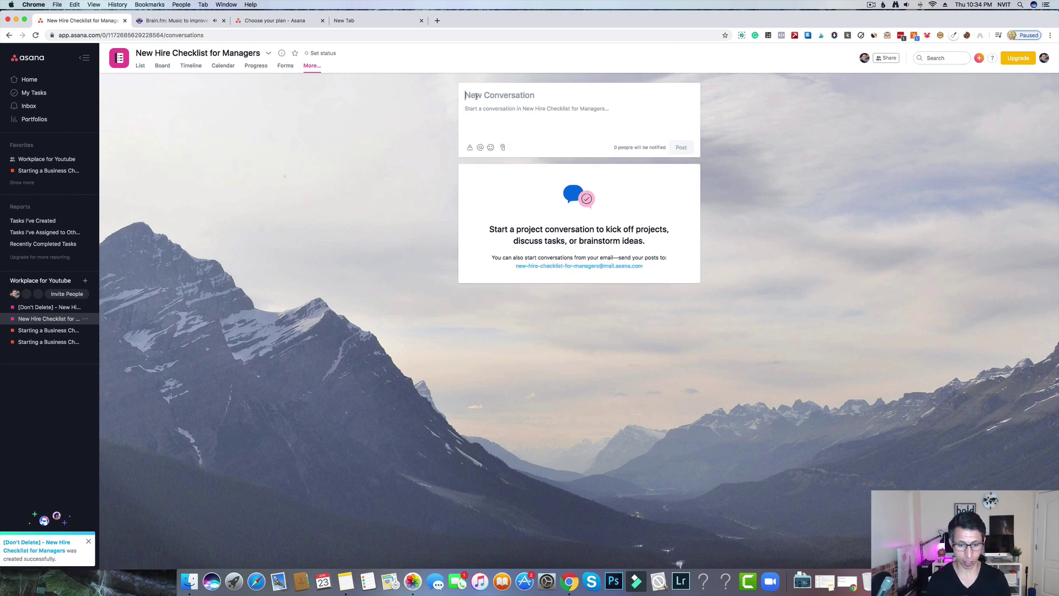
{"action": "type", "text": "Business"}
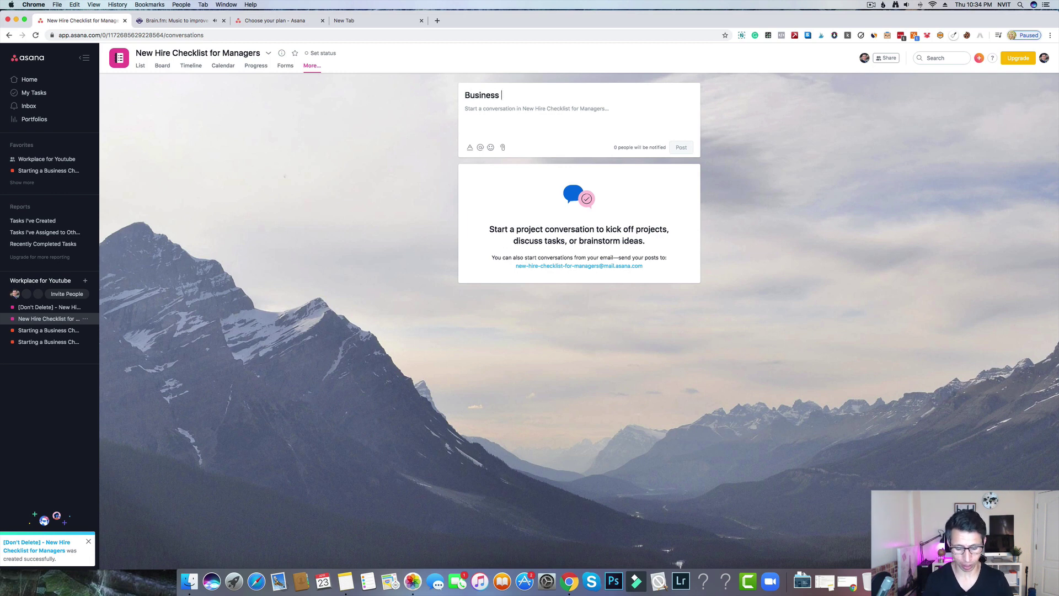
{"action": "type", "text": " Disc"}
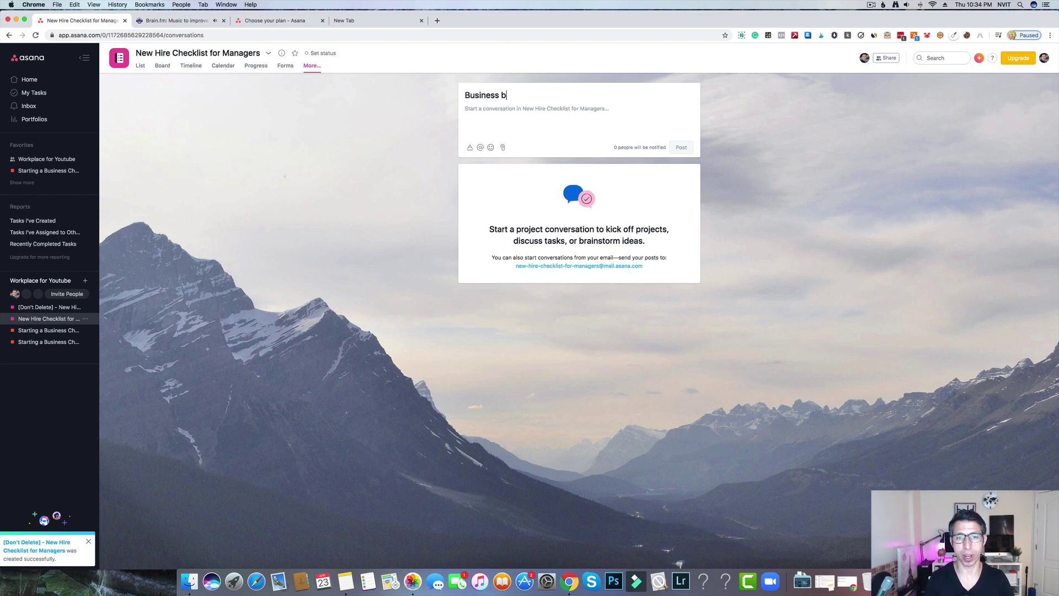
{"action": "type", "text": "nstorming"}
{"action": "left_click", "coordinate": [487, 112]}
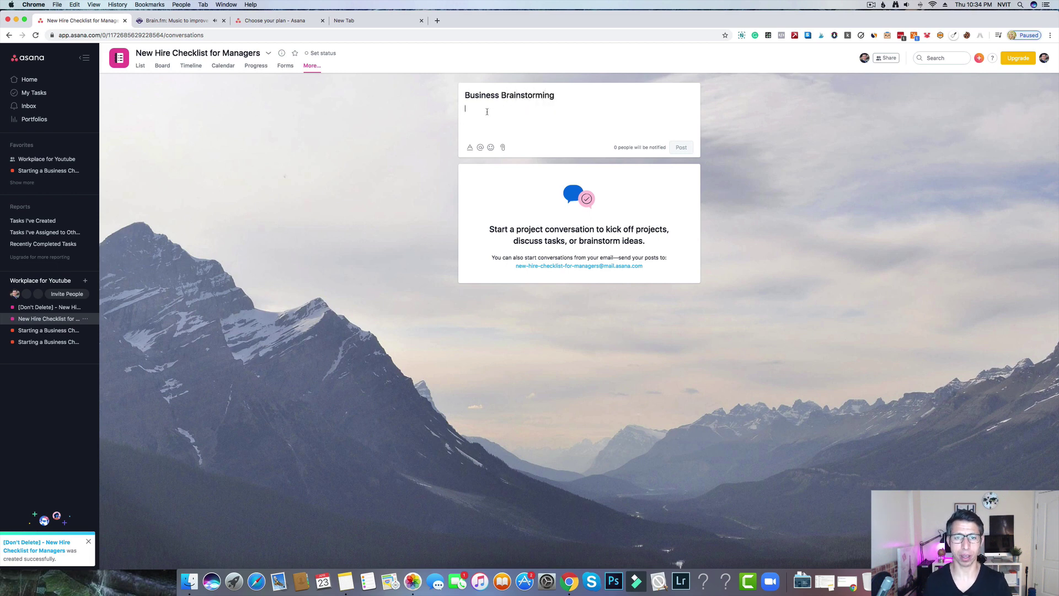
{"action": "left_click", "coordinate": [572, 97]}
{"action": "type", "text": "Cov"}
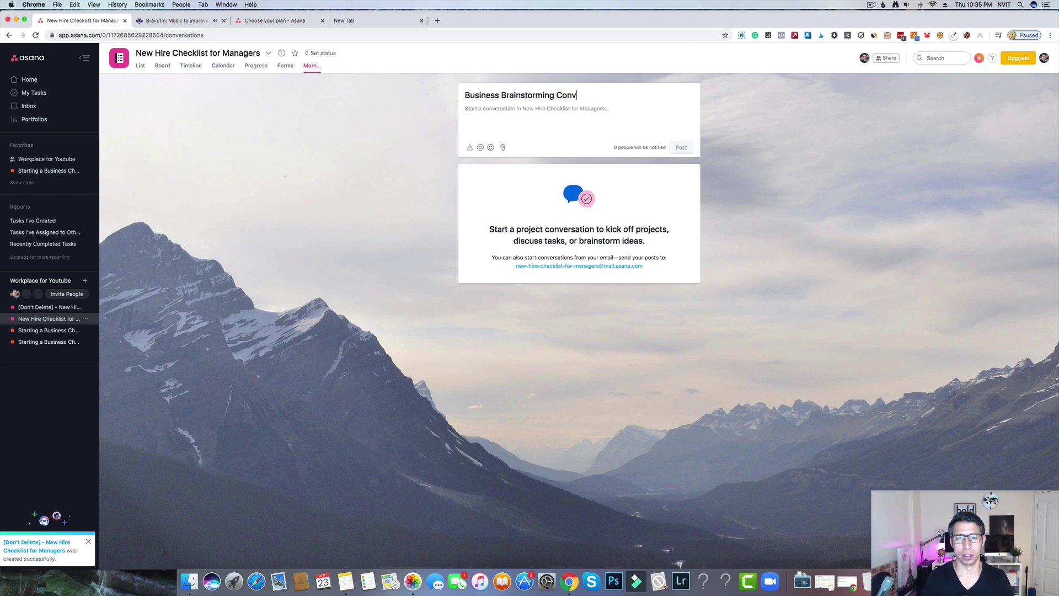
Write 'Hey what's up', mentioning a teammate and asking how the linked domain-registration task is going
{"action": "left_click", "coordinate": [536, 109]}
{"action": "type", "text": "Hey what's up"}
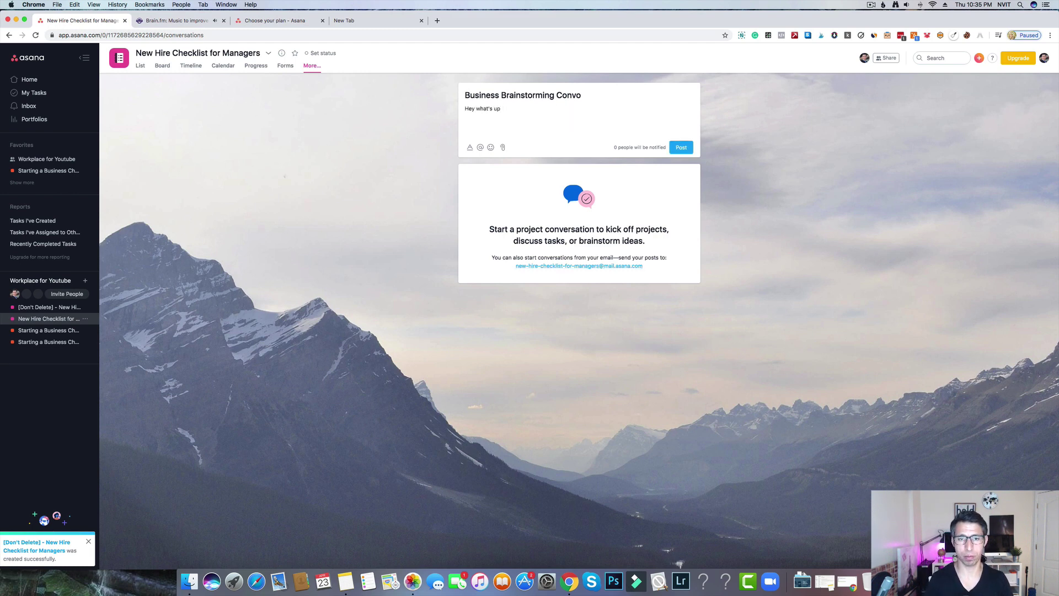
{"action": "type", "text": " @ad"}
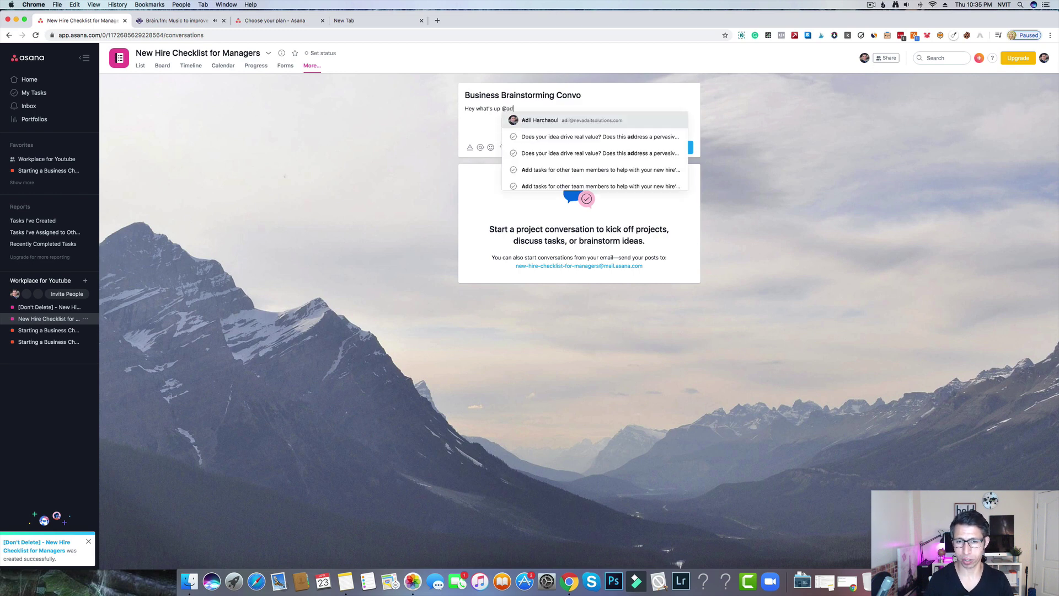
{"action": "key", "text": "Return"}
{"action": "type", "text": "how are"}
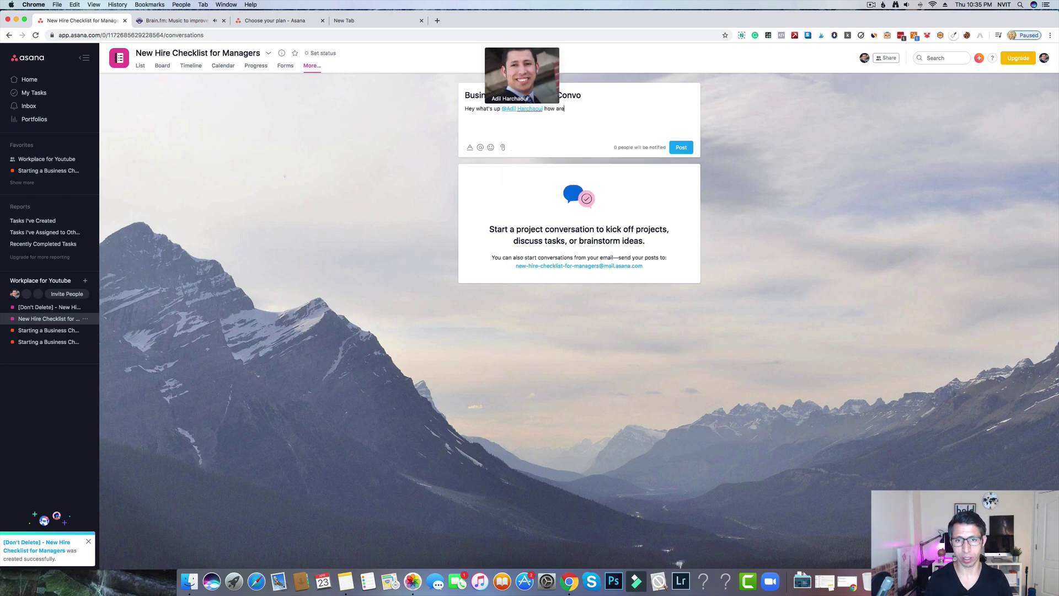
{"action": "type", "text": " we doing with @"}
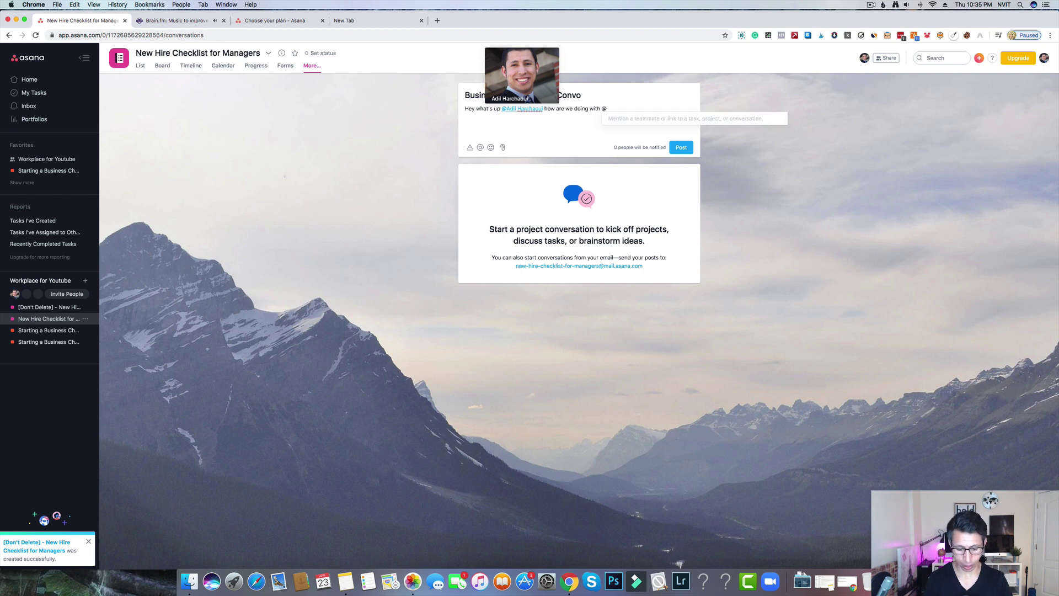
{"action": "type", "text": "r"}
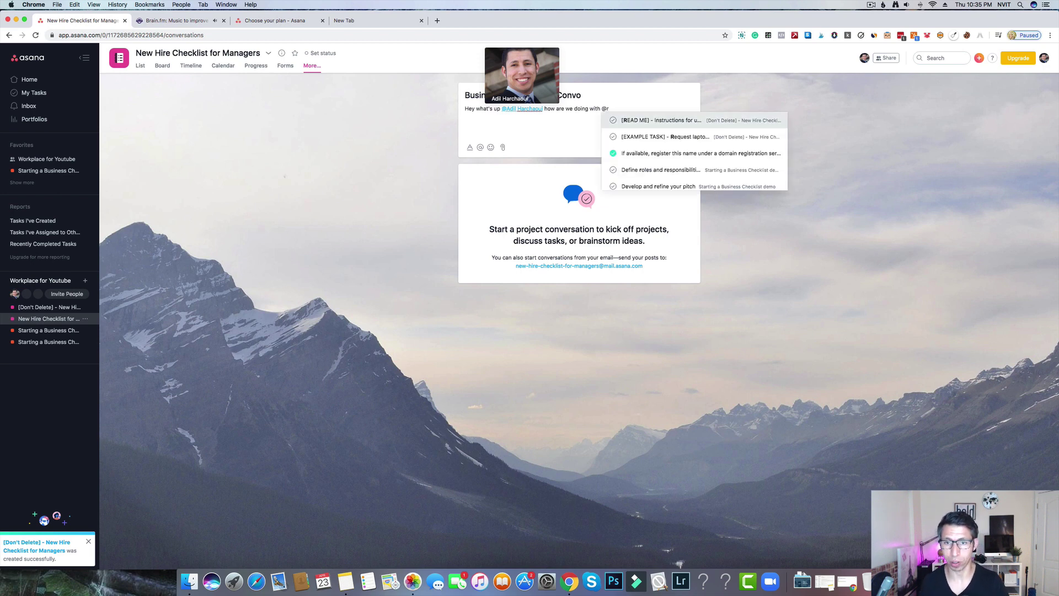
{"action": "left_click", "coordinate": [655, 154]}
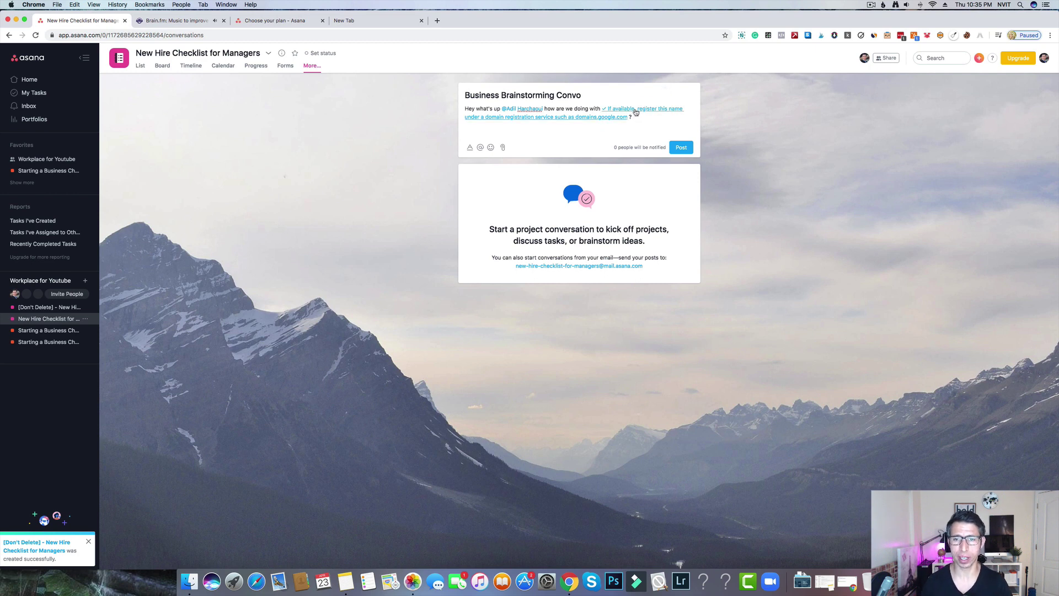
{"action": "mouse_move", "coordinate": [634, 109]}
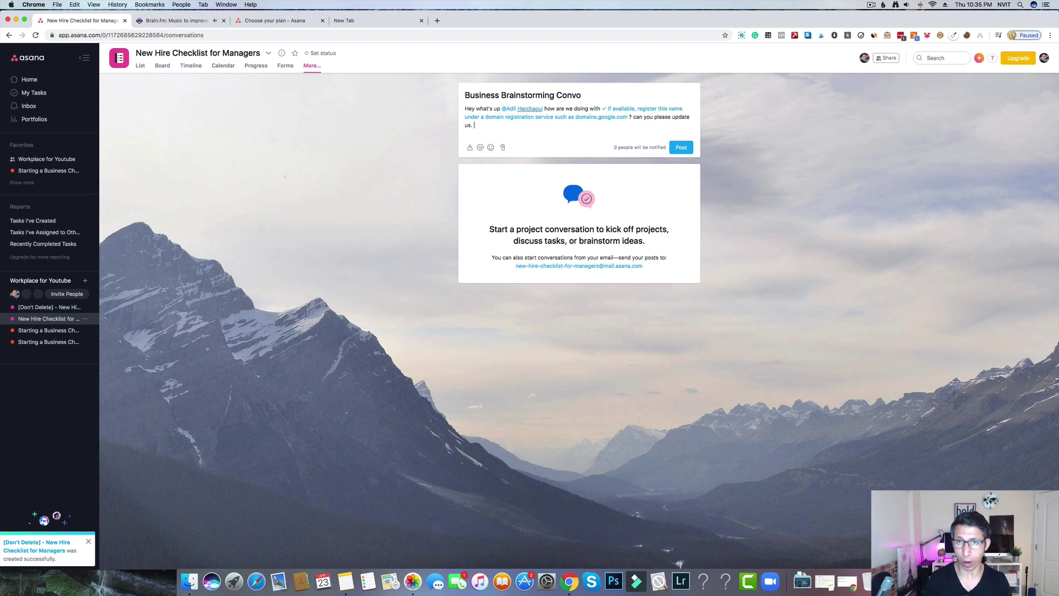
Publish the conversation, then check its collaborators and begin a reply beneath it
{"action": "left_click", "coordinate": [681, 148]}
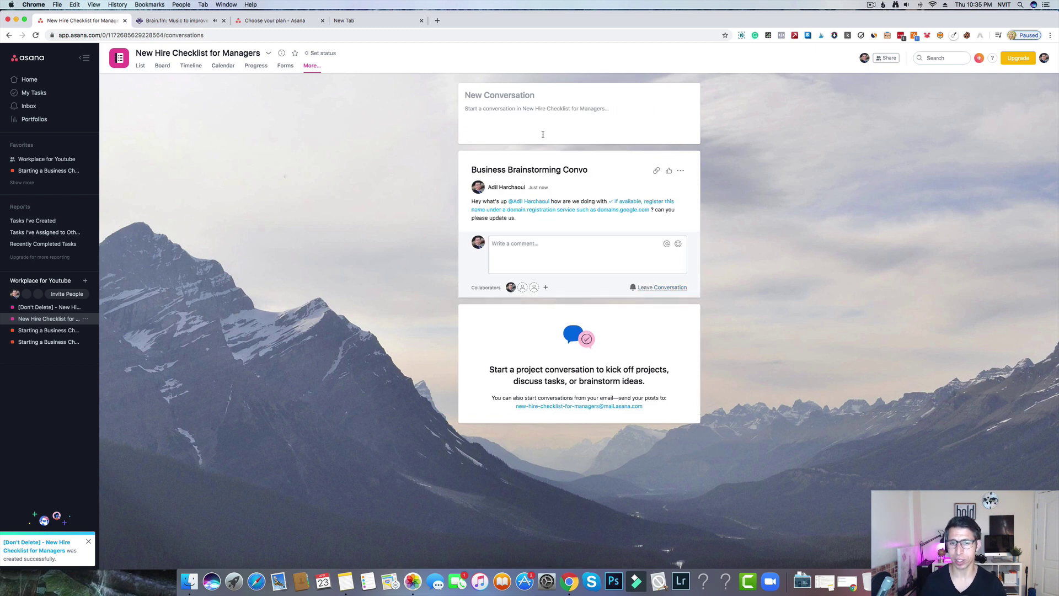
{"action": "left_click", "coordinate": [508, 248]}
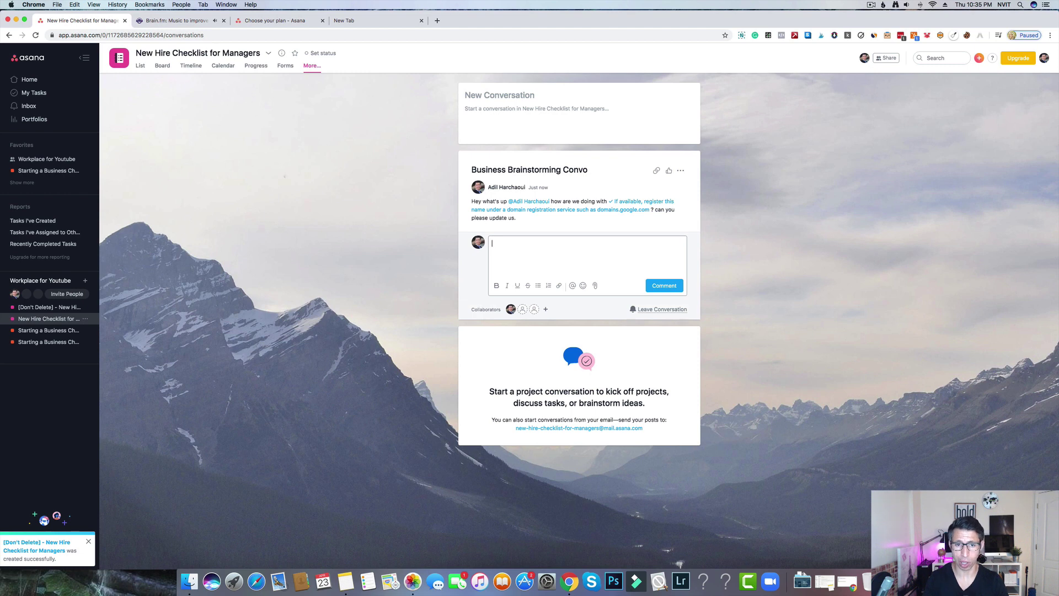
{"action": "left_click", "coordinate": [516, 301]}
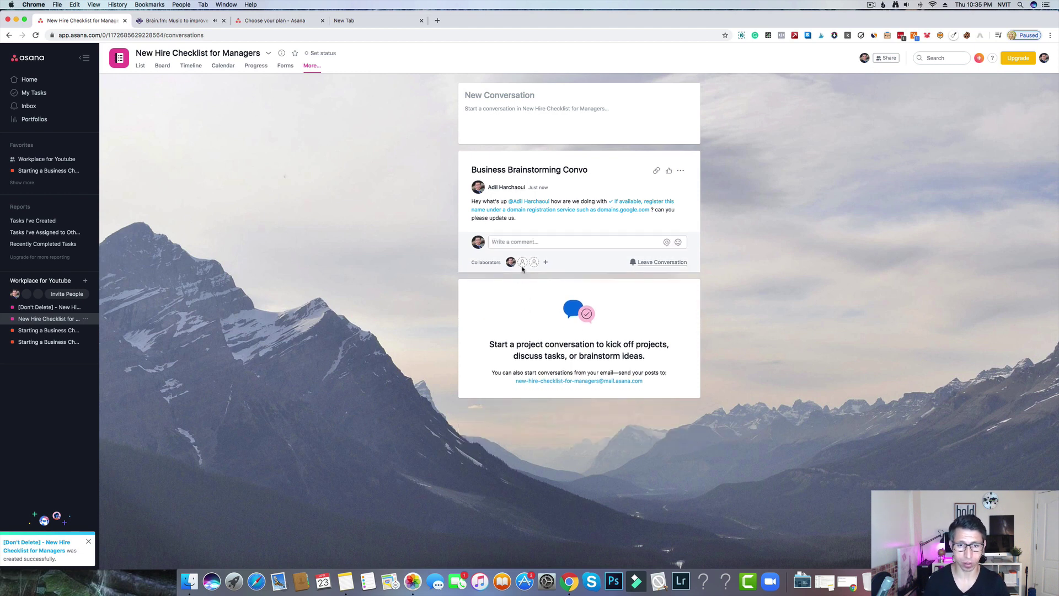
{"action": "left_click", "coordinate": [522, 266]}
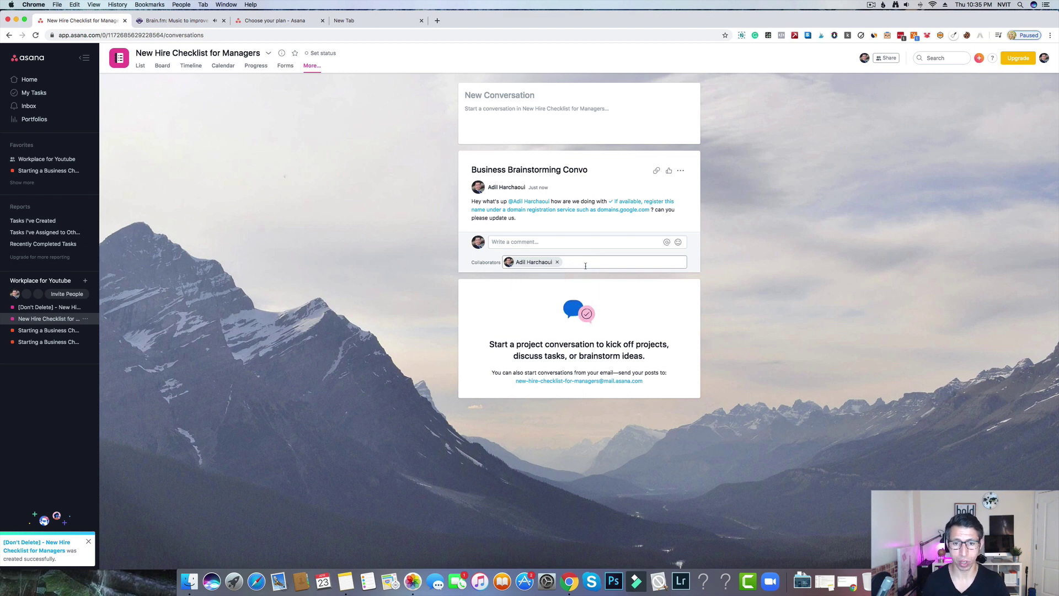
{"action": "left_click", "coordinate": [552, 241]}
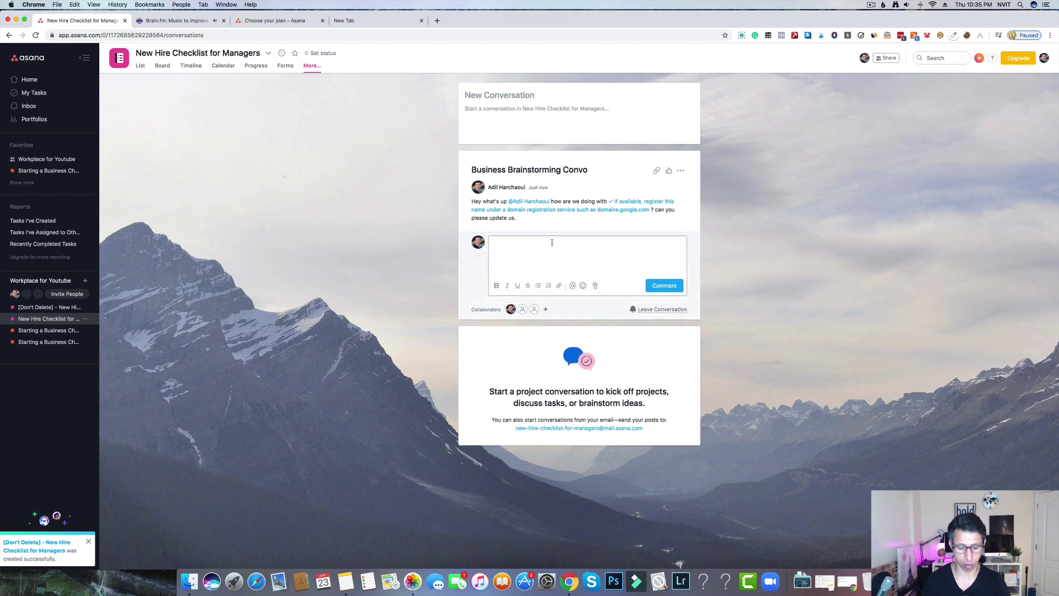
{"action": "type", "text": "@"}
{"action": "key", "text": "BackSpace"}
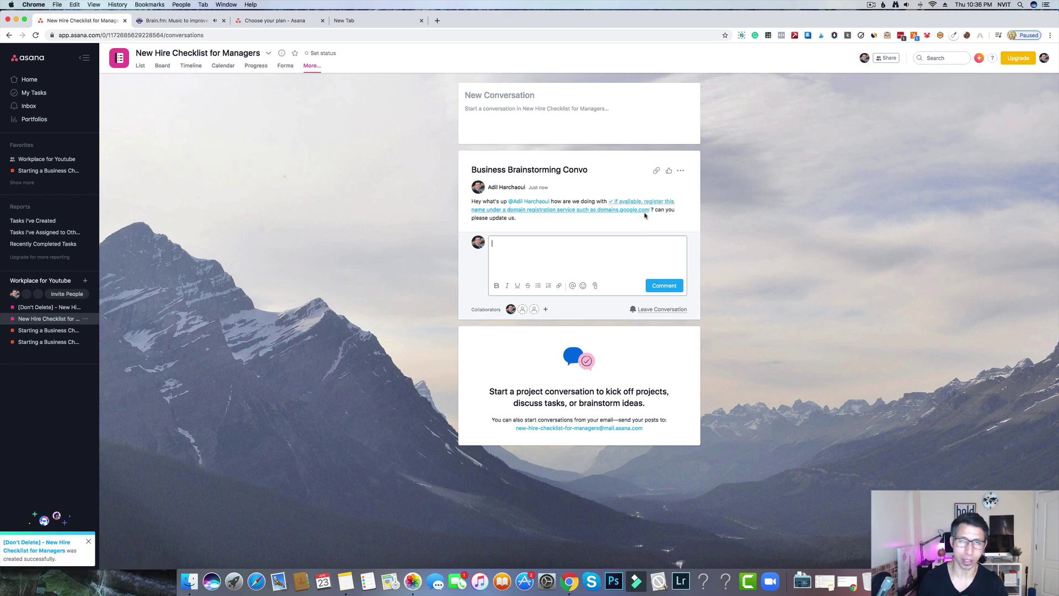
Sign in to Google Drive from the comment paperclip, allow access, and close the picker empty
{"action": "left_click", "coordinate": [595, 286]}
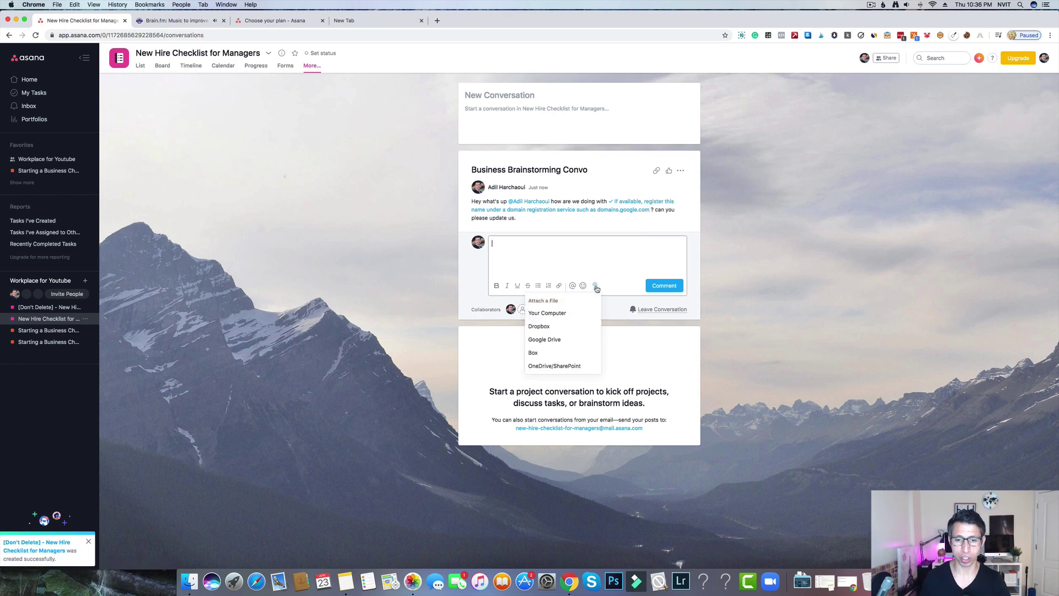
{"action": "left_click", "coordinate": [557, 340]}
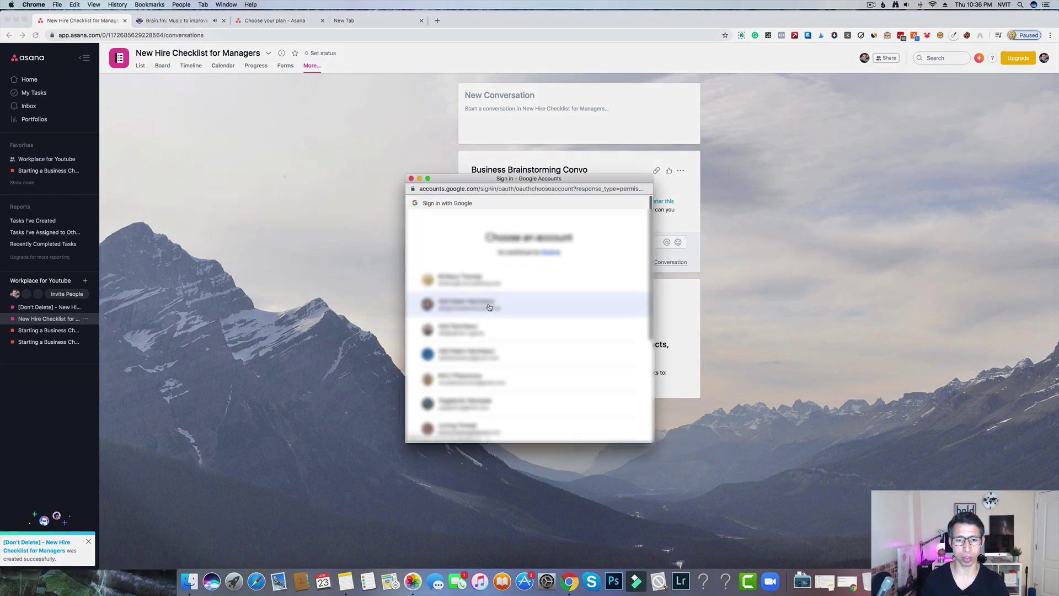
{"action": "left_click", "coordinate": [637, 307]}
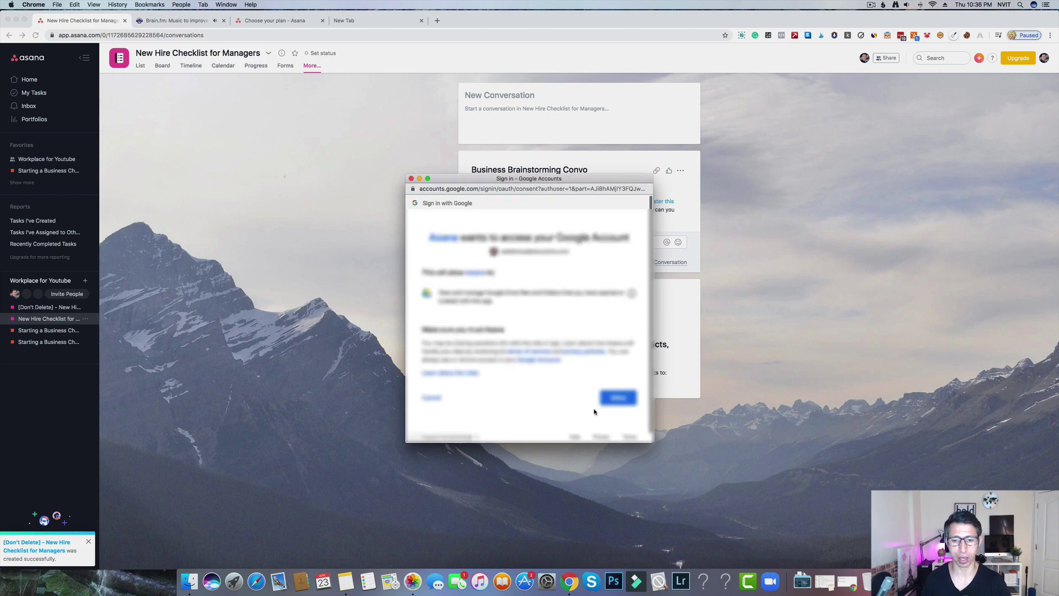
{"action": "left_click", "coordinate": [607, 398]}
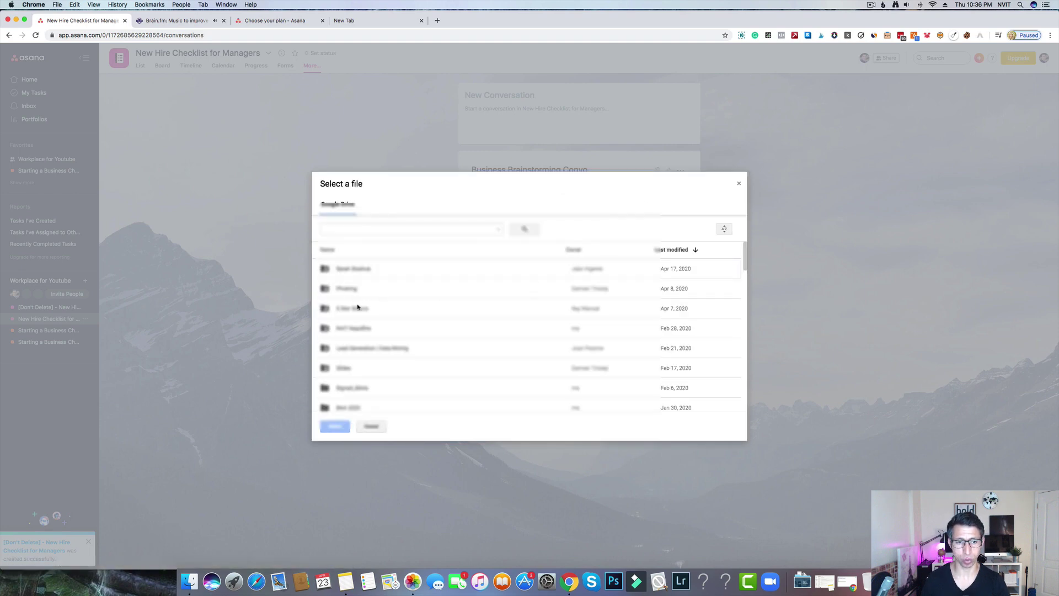
{"action": "scroll", "coordinate": [364, 311], "scroll_direction": "down", "scroll_amount": 10}
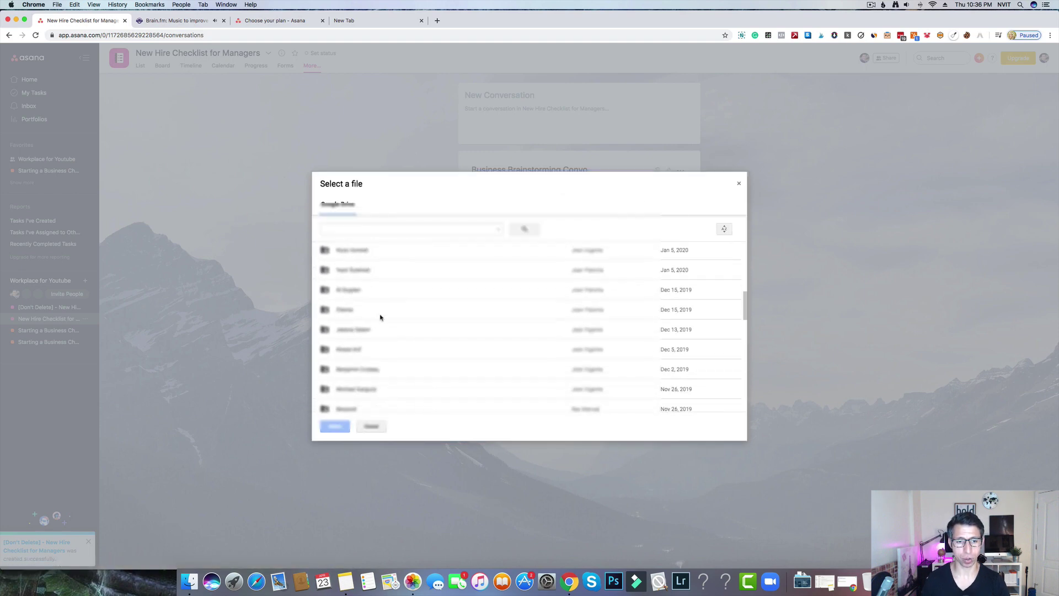
{"action": "scroll", "coordinate": [381, 317], "scroll_direction": "down", "scroll_amount": 10}
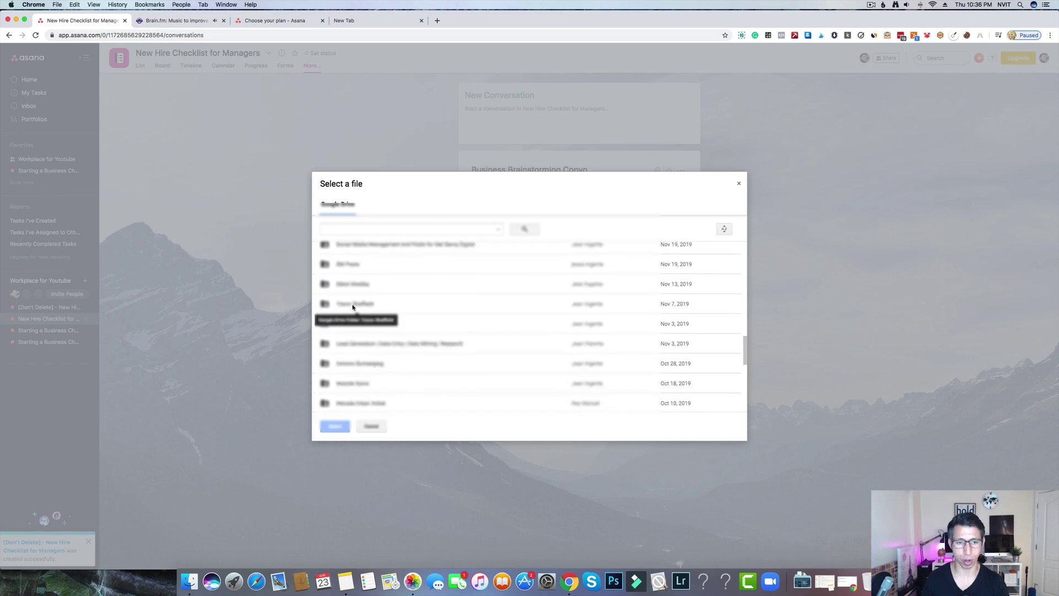
{"action": "scroll", "coordinate": [386, 304], "scroll_direction": "up", "scroll_amount": 5}
{"action": "left_click", "coordinate": [741, 184]}
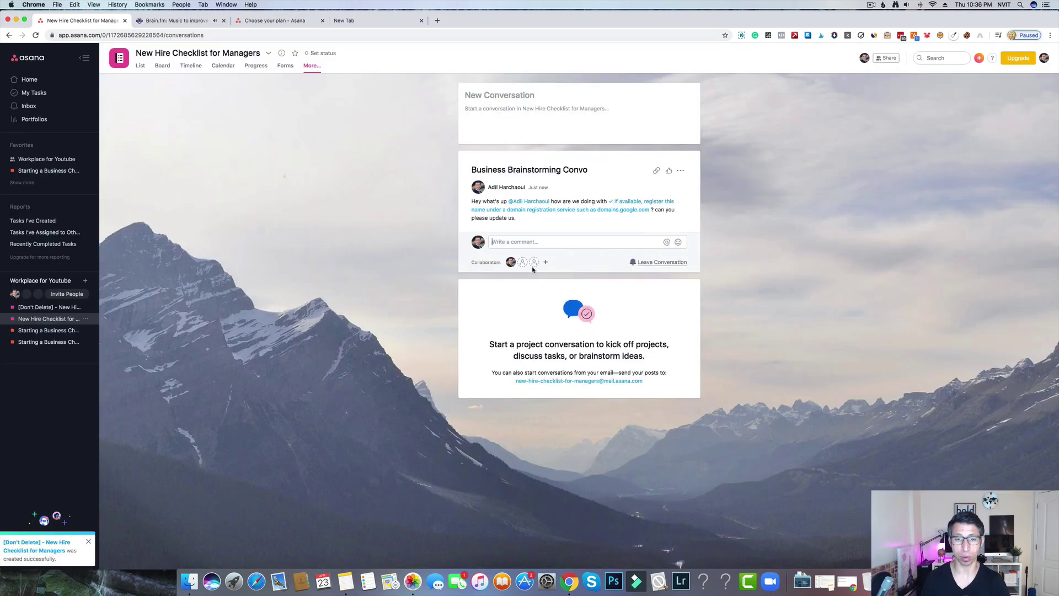
Copy the conversation's link, paste it into a new browser tab, and view the pricing tab
{"action": "left_click", "coordinate": [656, 172]}
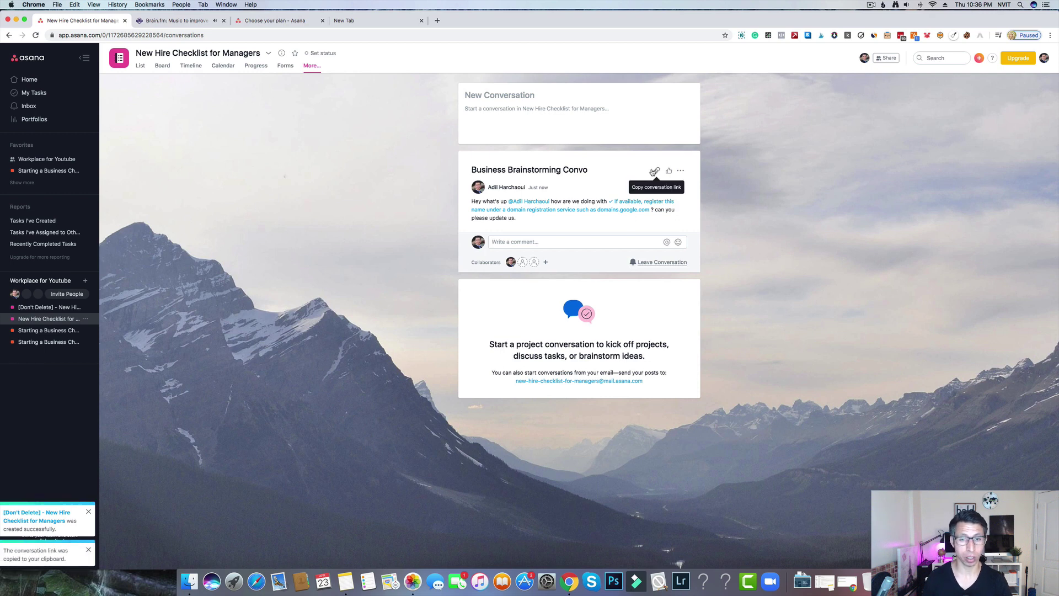
{"action": "left_click", "coordinate": [657, 172]}
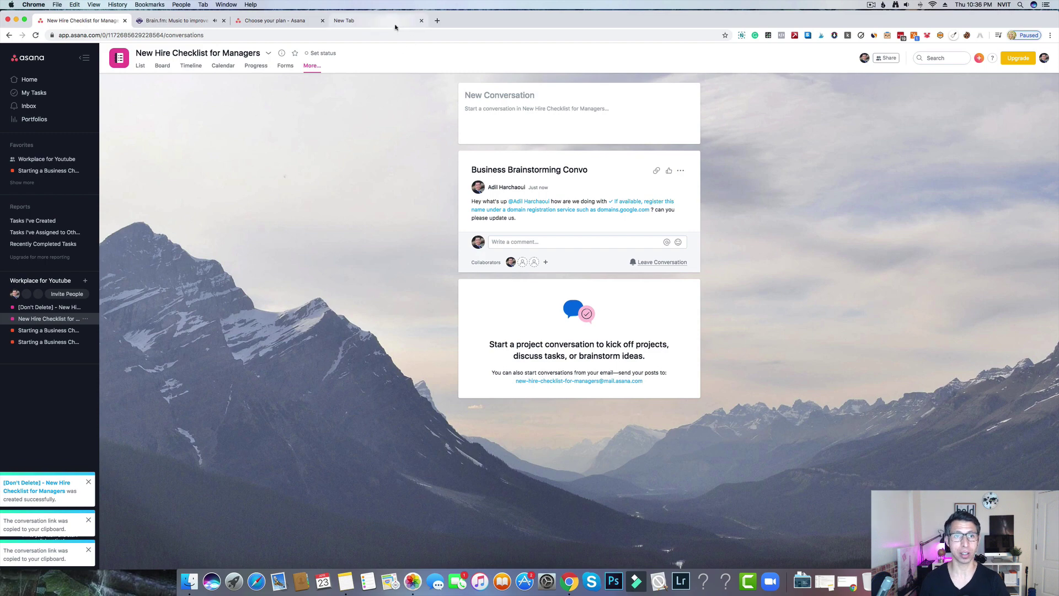
{"action": "left_click", "coordinate": [438, 20]}
{"action": "key", "text": "super+v"}
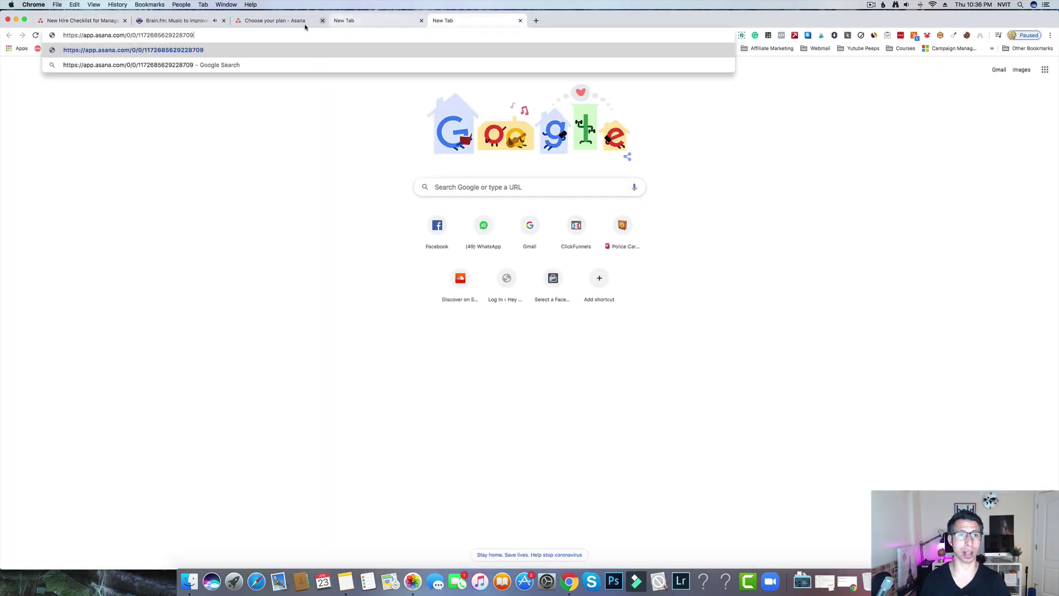
{"action": "left_click", "coordinate": [273, 22]}
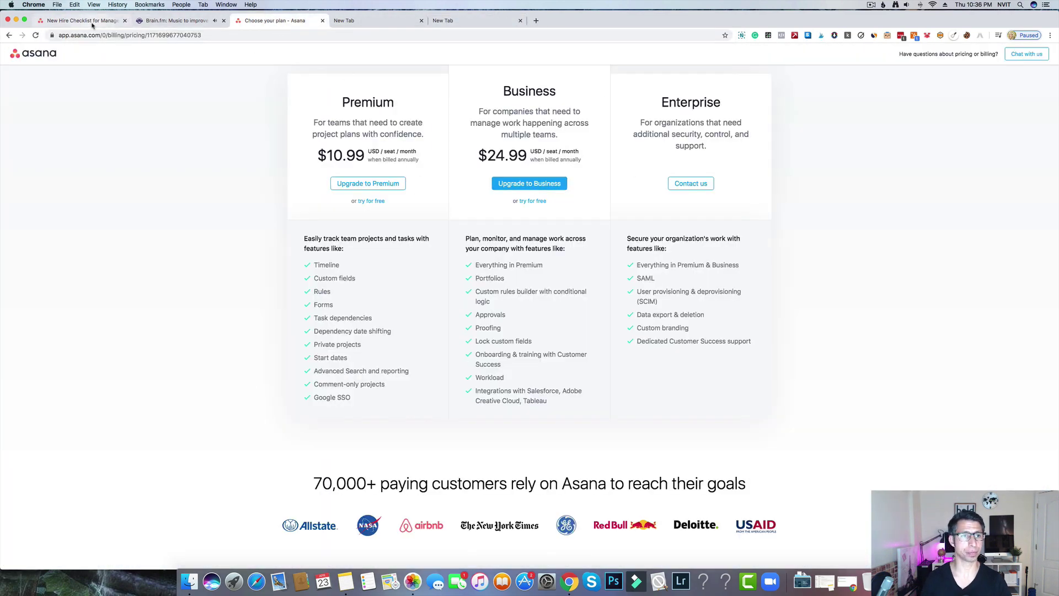
Return to the New Hire Checklist project tab after glancing at Brain.fm, and dismiss the emoji choices
{"action": "left_click", "coordinate": [91, 21]}
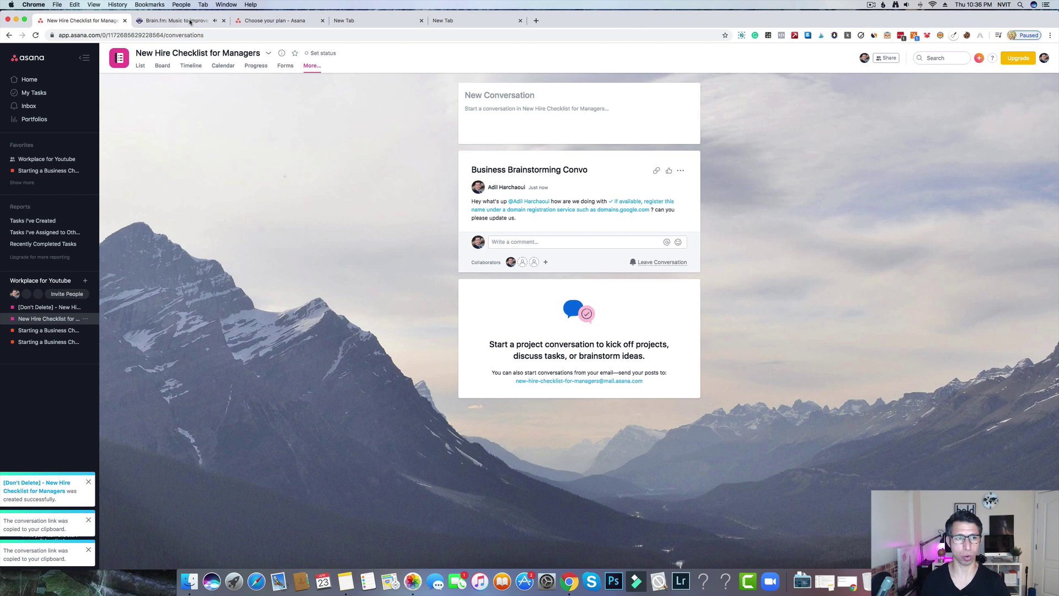
{"action": "left_click", "coordinate": [172, 22]}
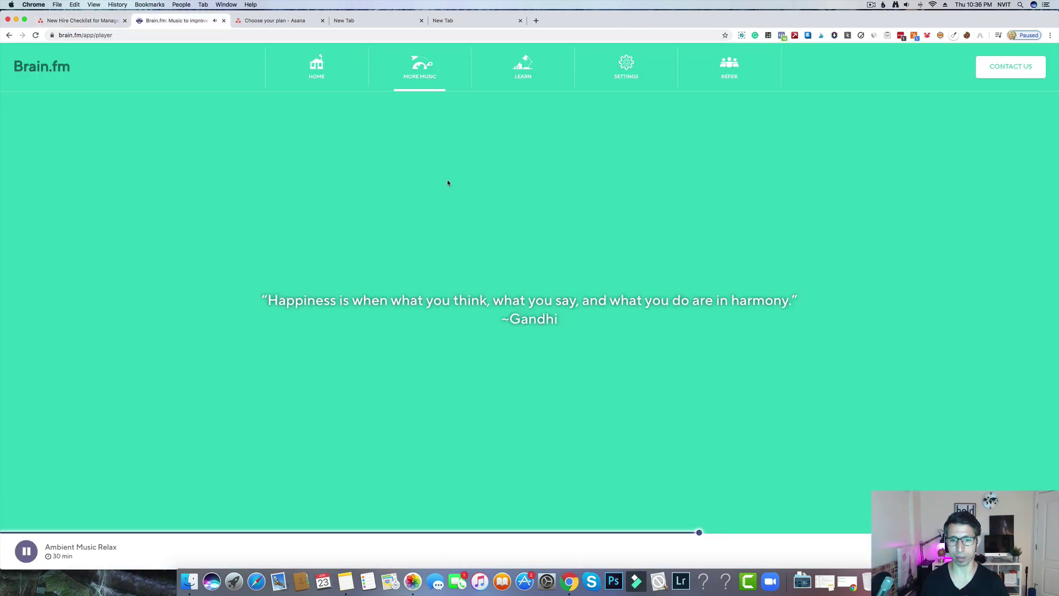
{"action": "left_click", "coordinate": [101, 22]}
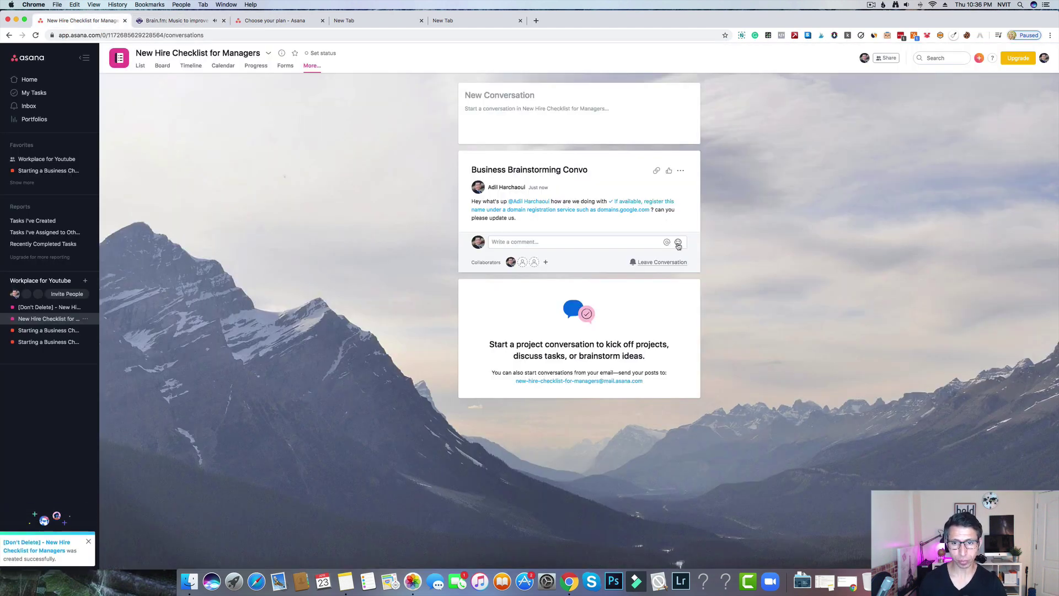
{"action": "left_click", "coordinate": [679, 241]}
{"action": "key", "text": "Escape"}
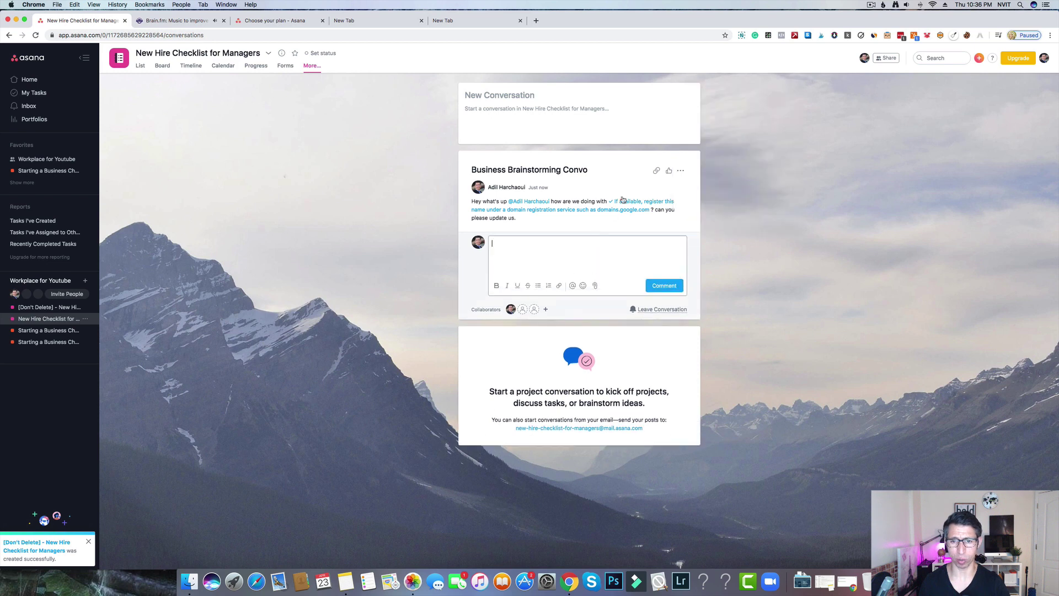
Check the brainstorming post's options, click into its comment box, and switch to board view
{"action": "left_click", "coordinate": [681, 171]}
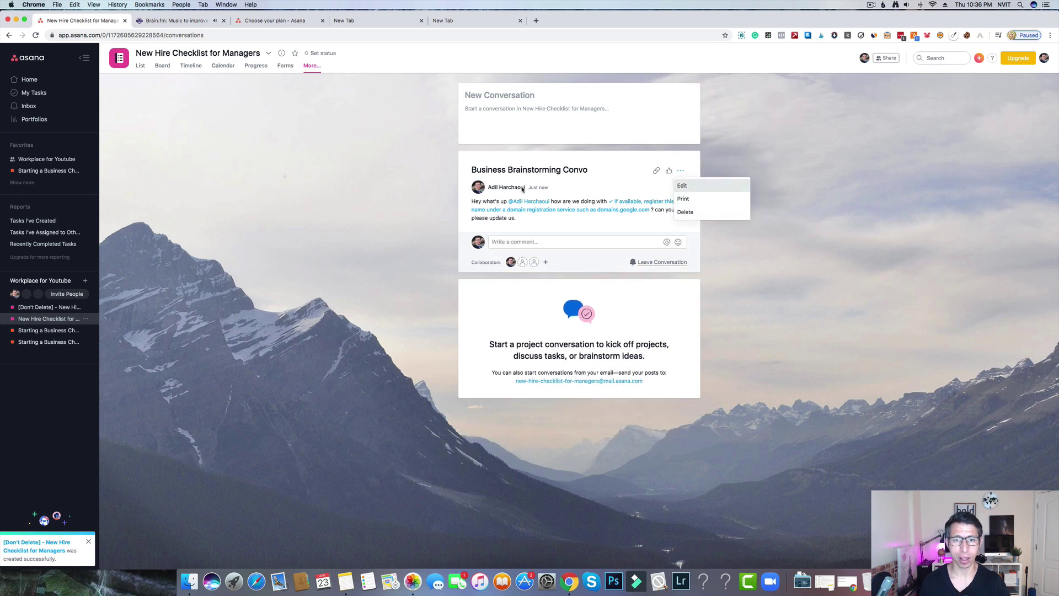
{"action": "left_click", "coordinate": [611, 168]}
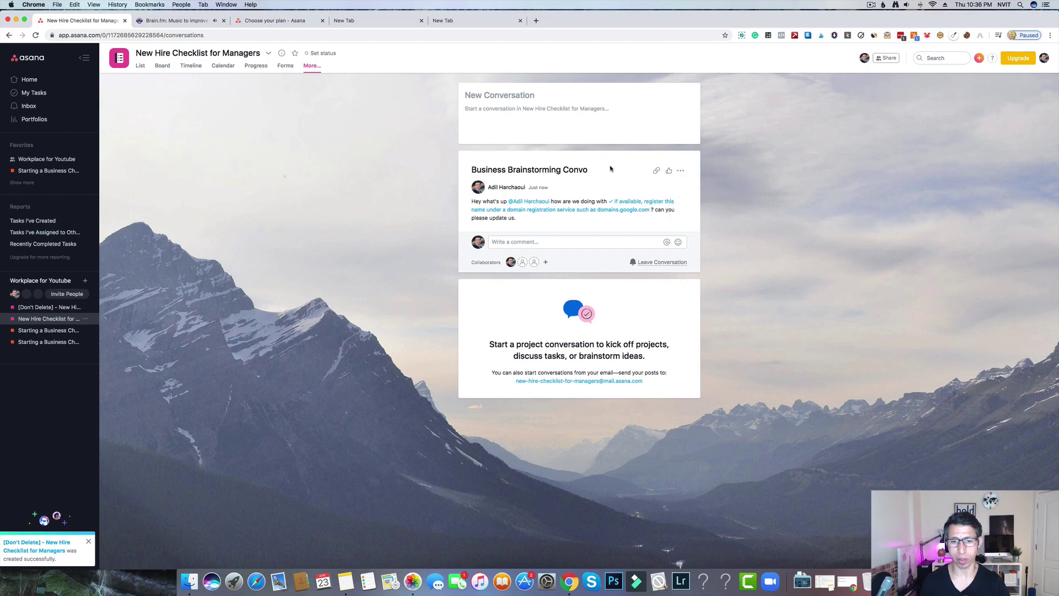
{"action": "left_click", "coordinate": [530, 241]}
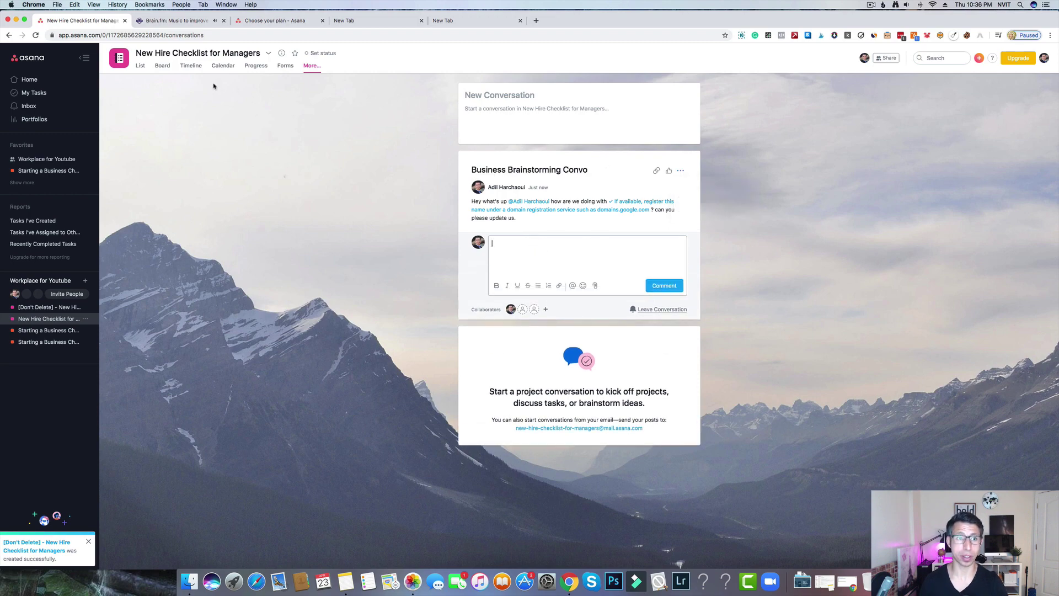
{"action": "left_click", "coordinate": [141, 66]}
Open the Request laptop + desk setup from IT card, keeping Medium priority, and its due-date calendar
{"action": "left_click", "coordinate": [165, 67]}
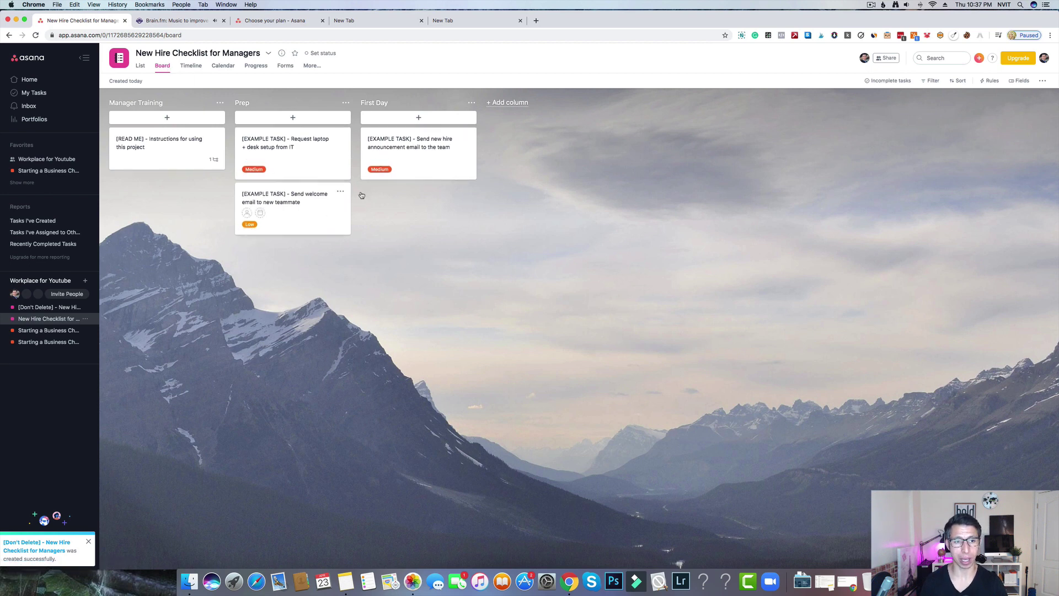
{"action": "left_click", "coordinate": [293, 143]}
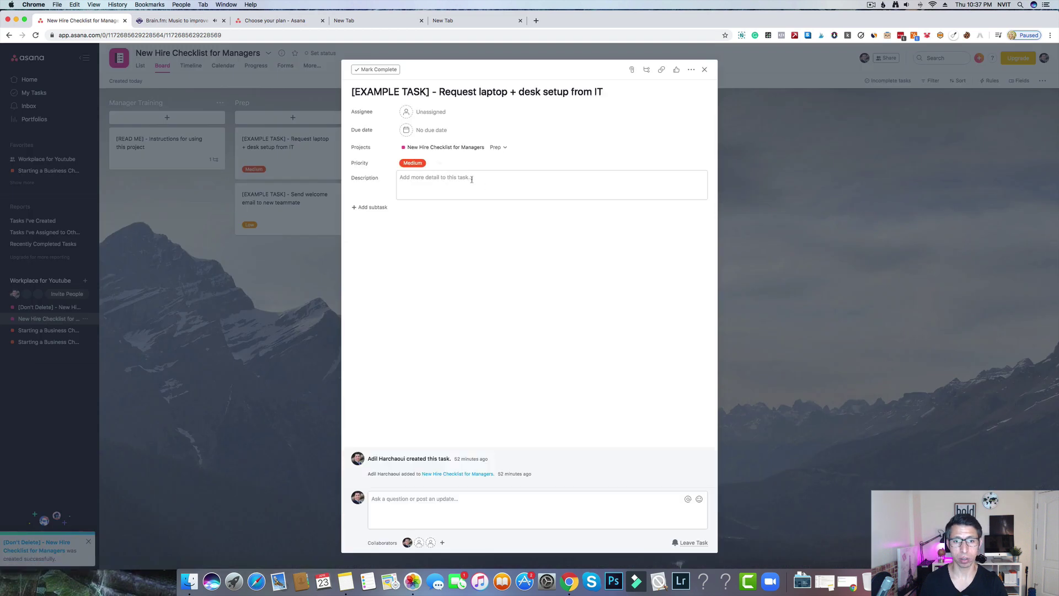
{"action": "left_click", "coordinate": [440, 164]}
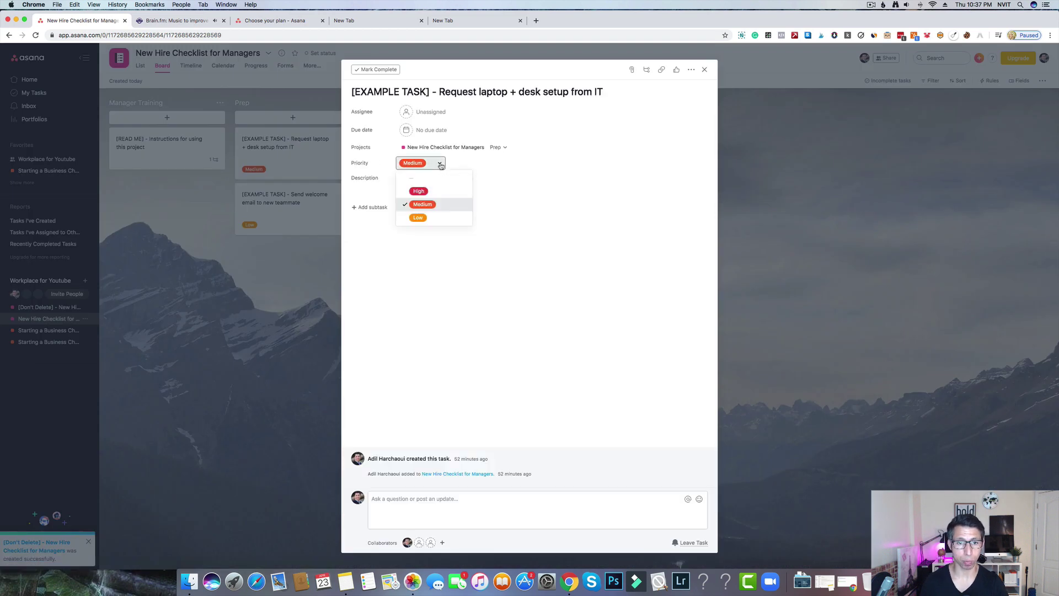
{"action": "left_click", "coordinate": [486, 160]}
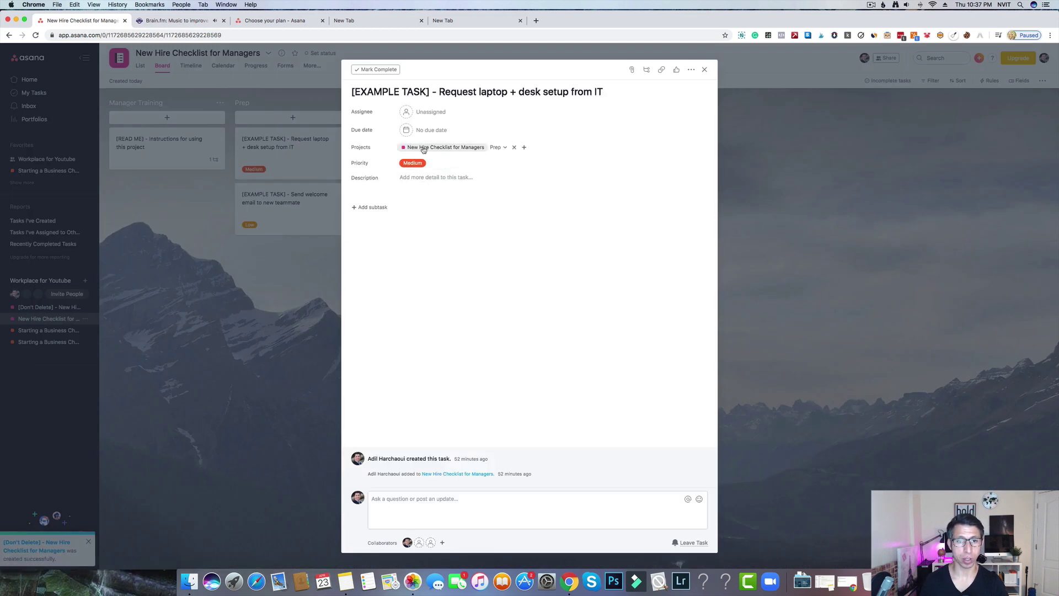
{"action": "left_click", "coordinate": [407, 132]}
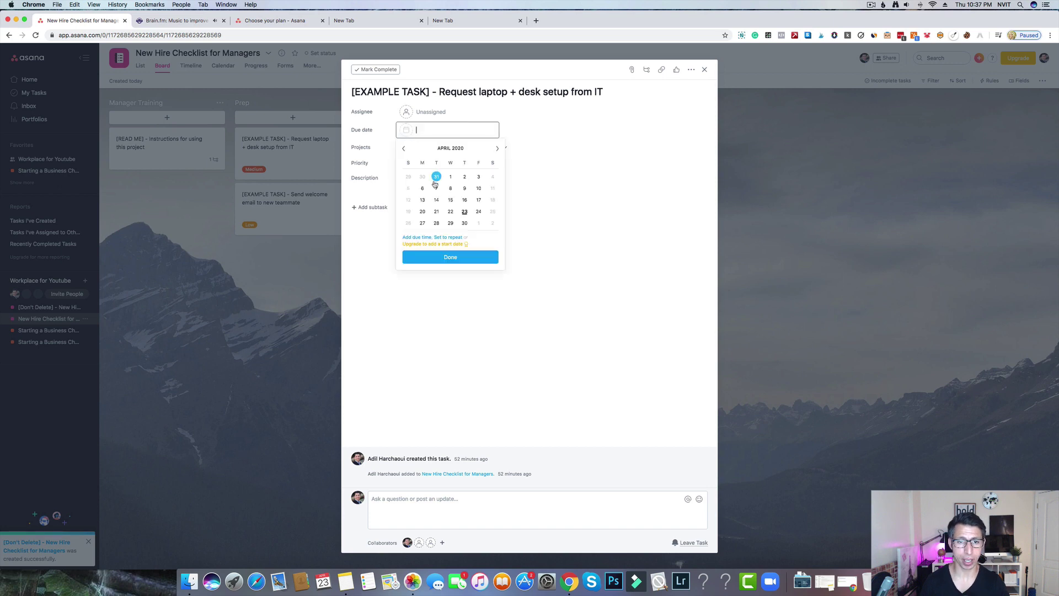
Make the 04/23/20 due date repeat periodically, 30 days after completion
{"action": "left_click", "coordinate": [450, 238]}
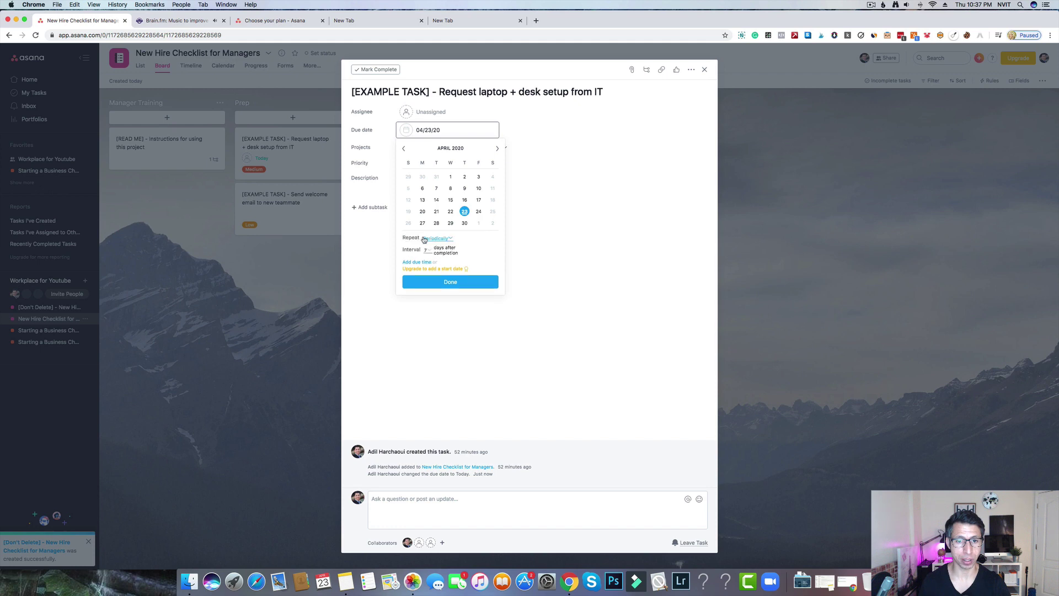
{"action": "left_click", "coordinate": [427, 250]}
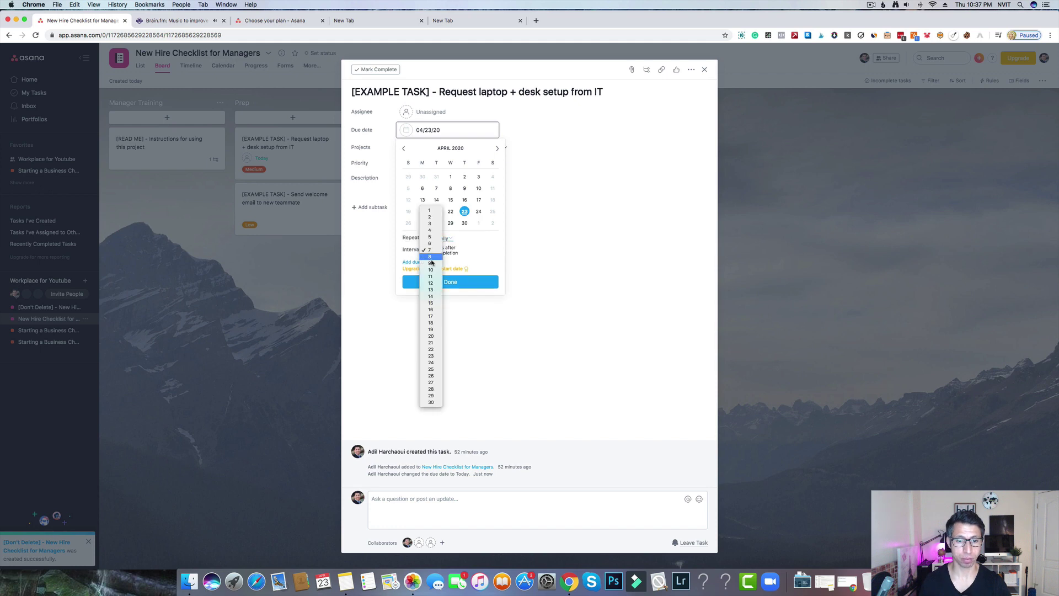
{"action": "left_click", "coordinate": [440, 395]}
{"action": "left_click", "coordinate": [446, 239]}
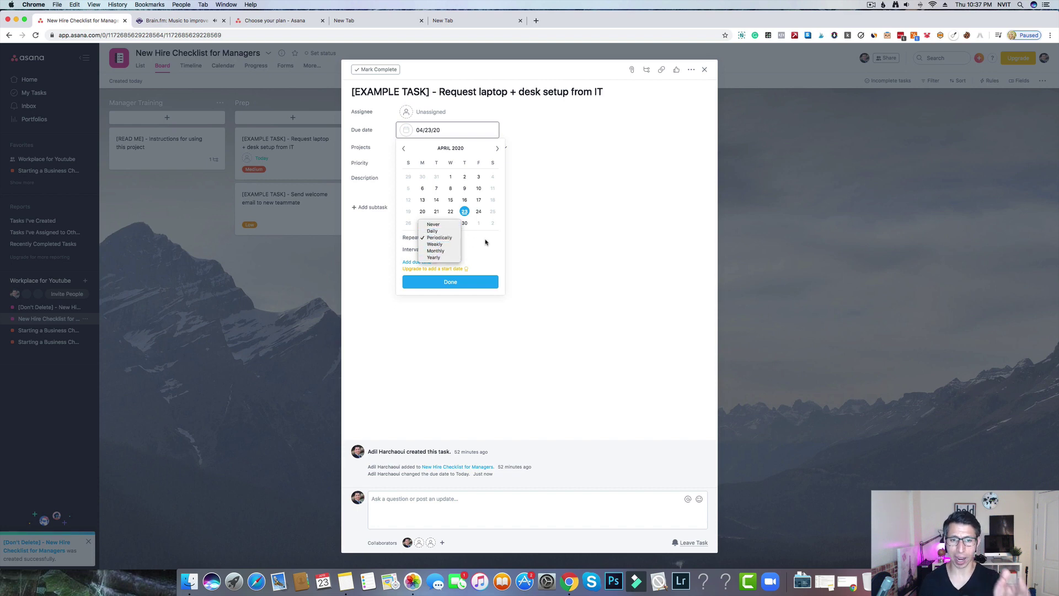
{"action": "left_click", "coordinate": [488, 241]}
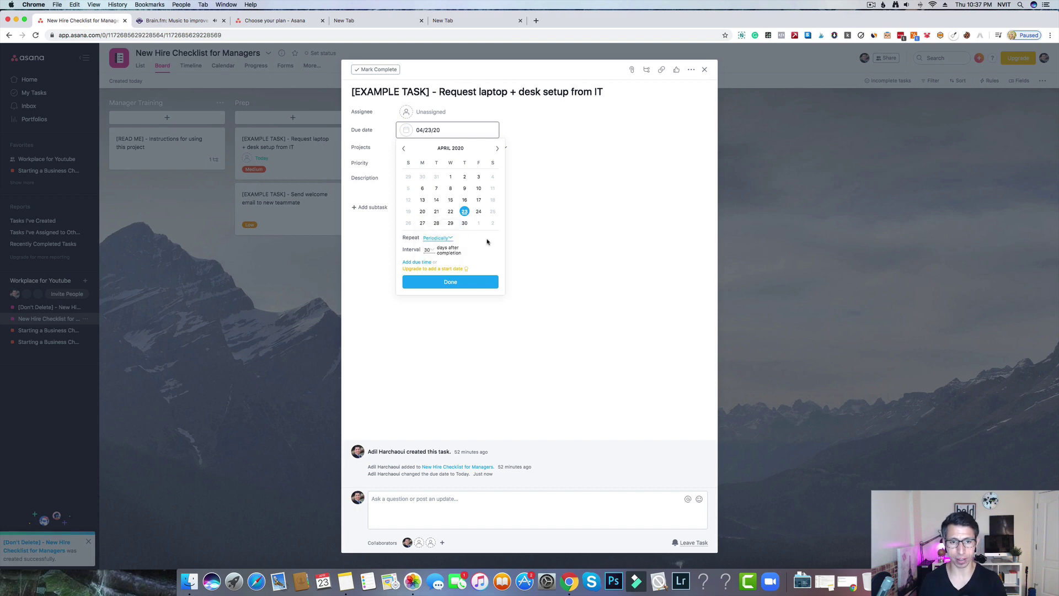
{"action": "left_click", "coordinate": [569, 130]}
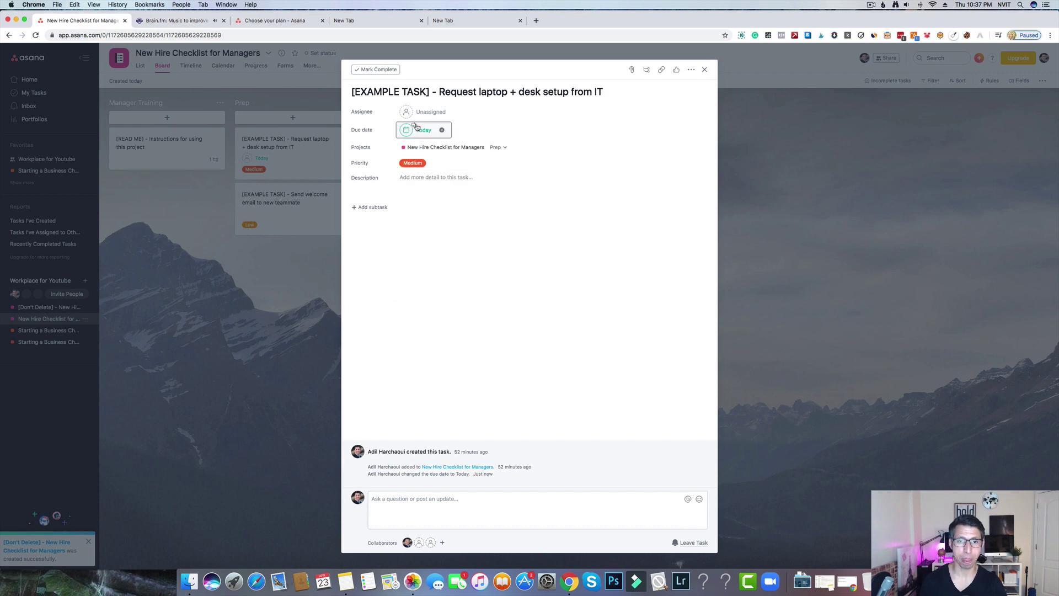
{"action": "left_click", "coordinate": [420, 131]}
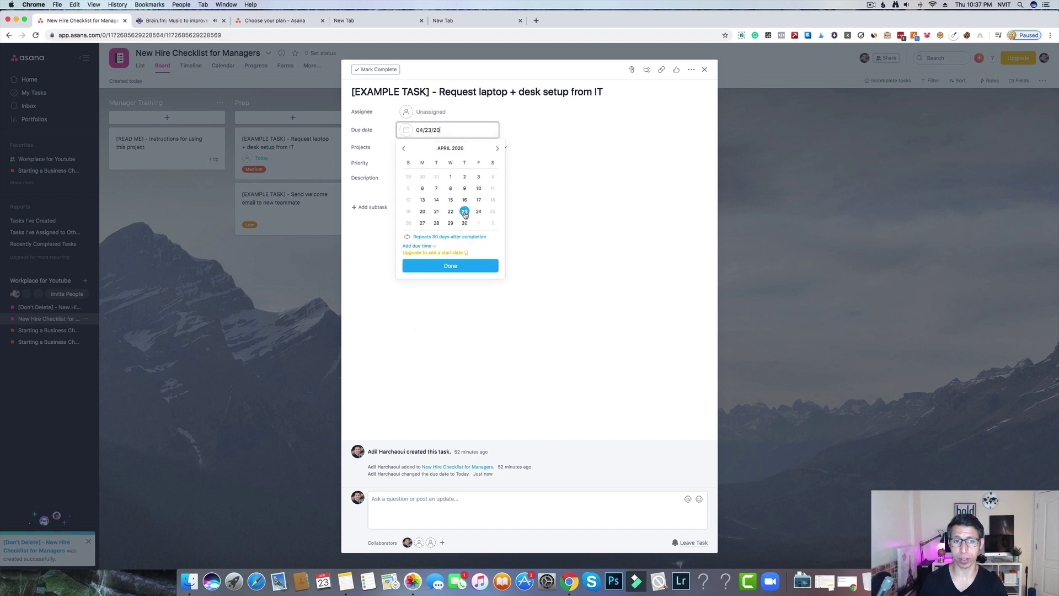
Copy the laptop task's link and add subtasks 1, 2 and 3
{"action": "left_click", "coordinate": [453, 325]}
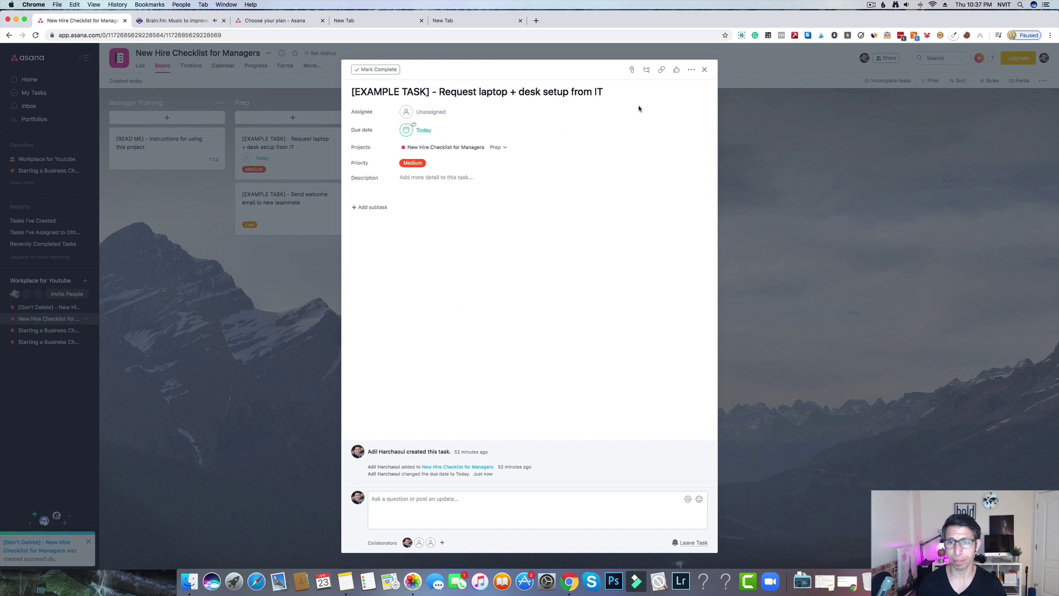
{"action": "left_click", "coordinate": [661, 70]}
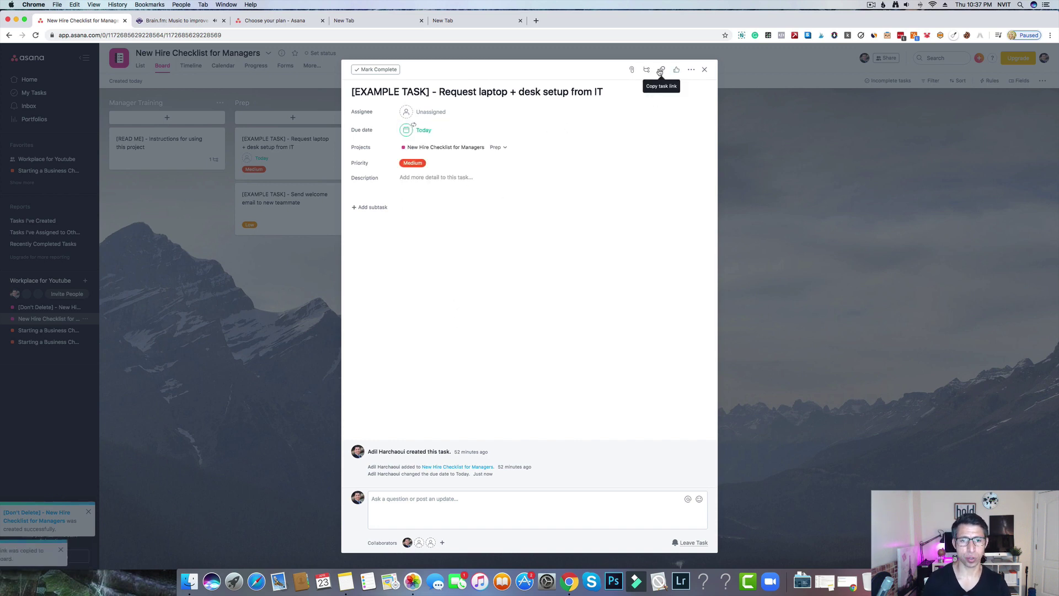
{"action": "left_click", "coordinate": [647, 71]}
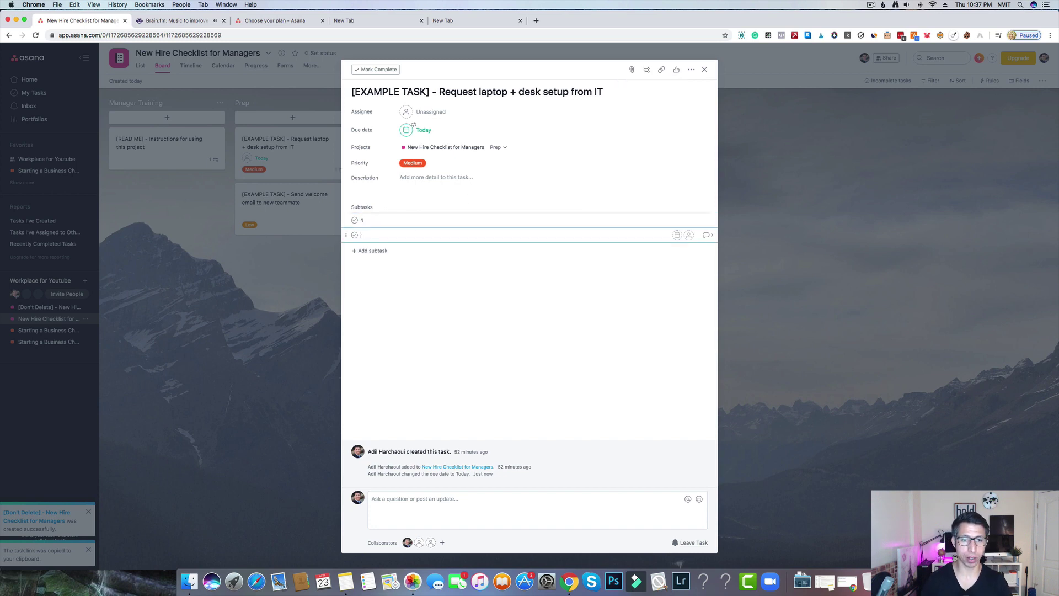
{"action": "key", "text": "Return"}
{"action": "type", "text": "2"}
{"action": "key", "text": "Return"}
{"action": "key", "text": "BackSpace"}
{"action": "key", "text": "BackSpace"}
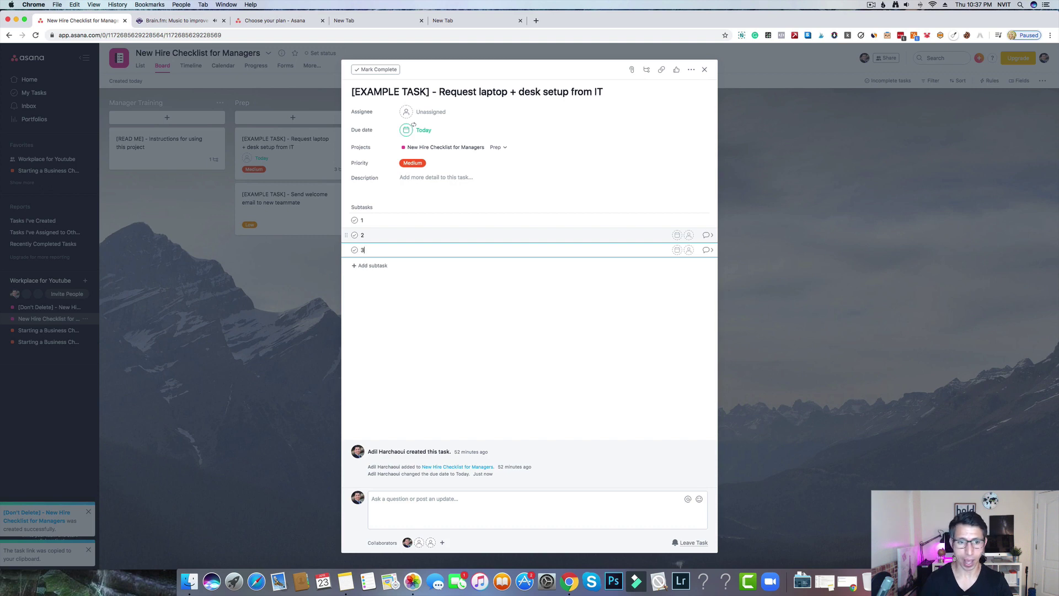
{"action": "type", "text": "3"}
{"action": "key", "text": "Return"}
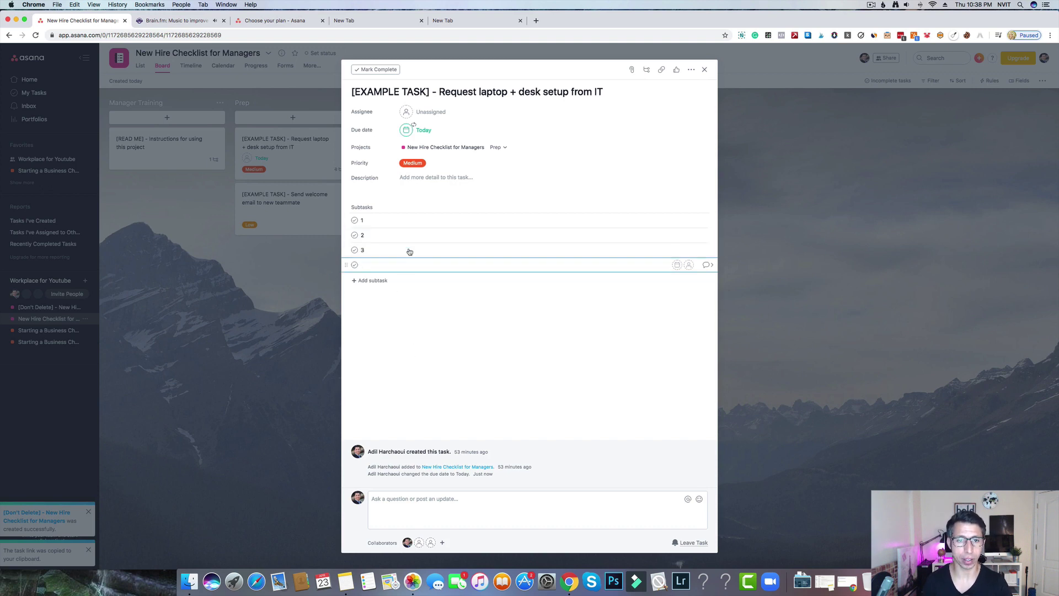
Write the laptop task description 'please fill out the form to get the laptop and notify'
{"action": "left_click", "coordinate": [412, 179]}
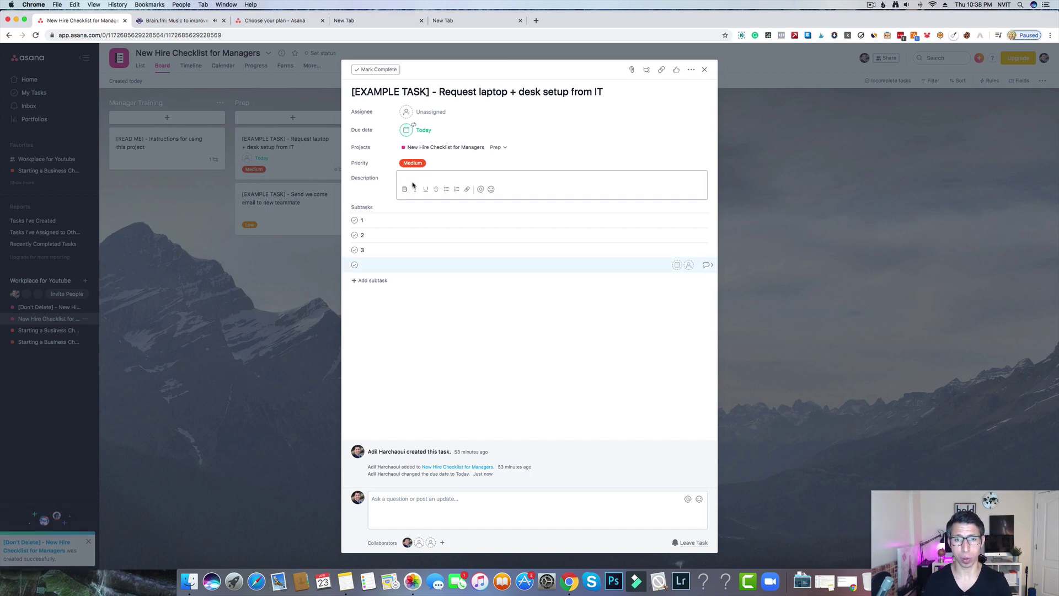
{"action": "type", "text": "please"}
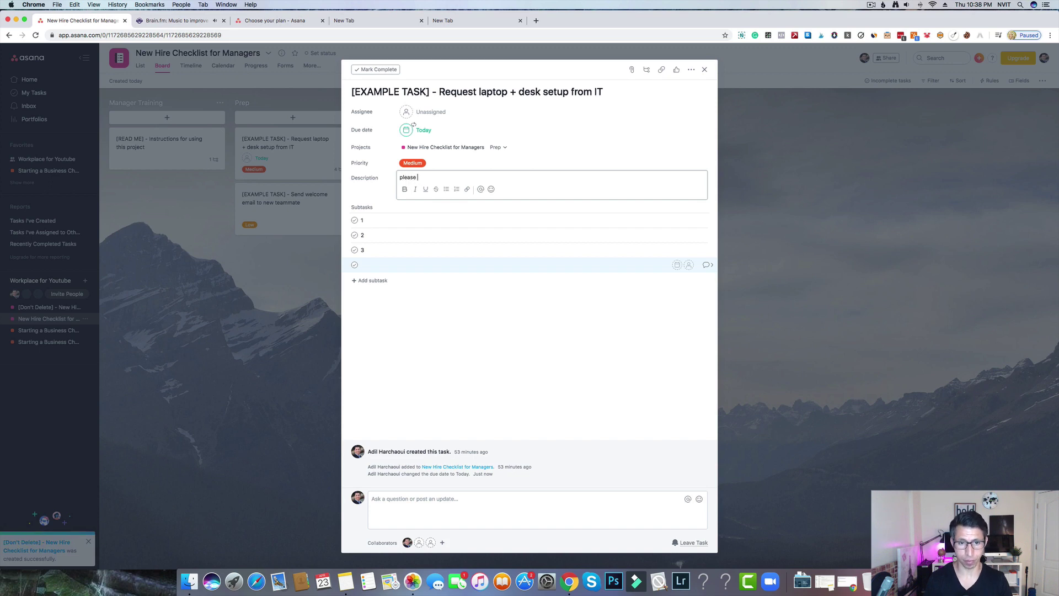
{"action": "type", "text": " fill out th"}
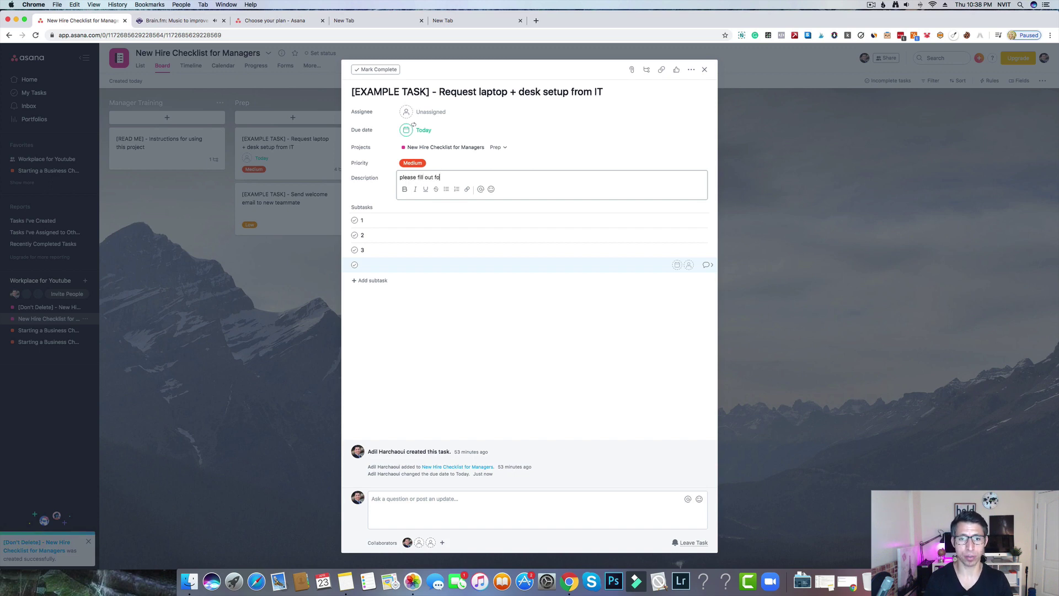
{"action": "type", "text": "e form t"}
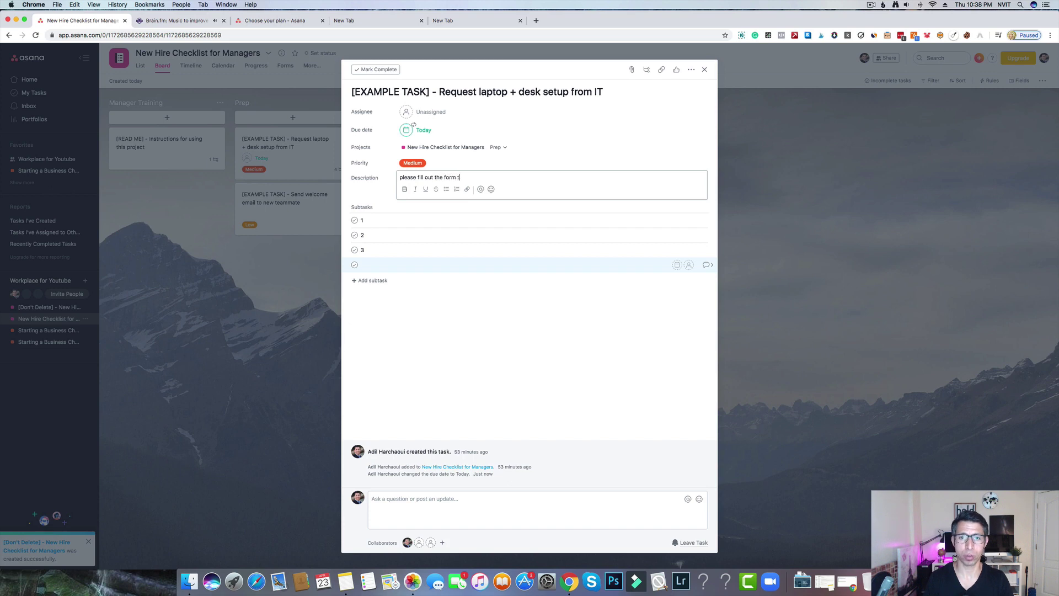
{"action": "type", "text": "o get the latp"}
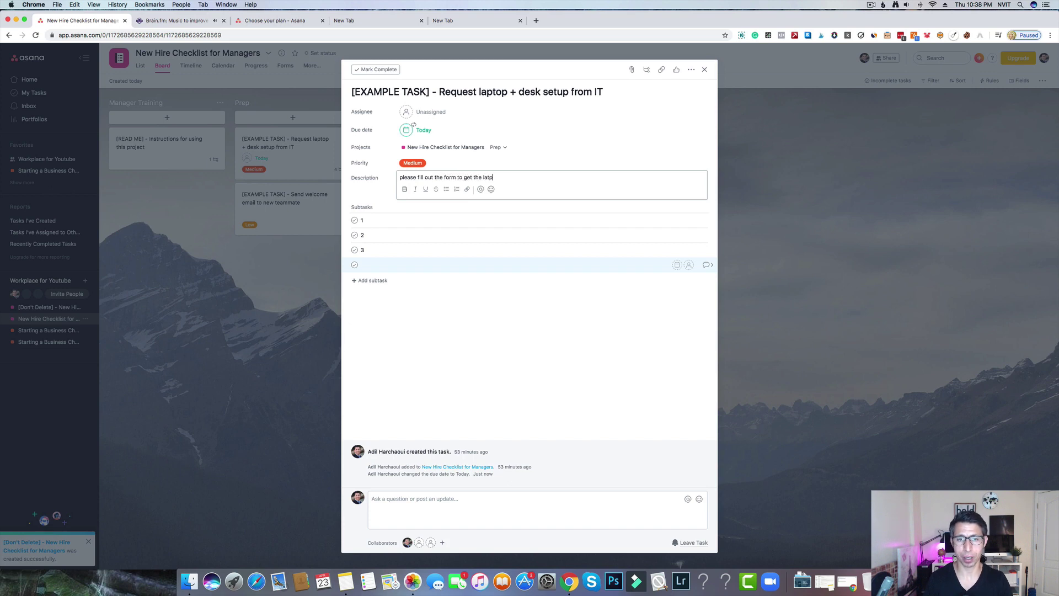
{"action": "type", "text": "op an n"}
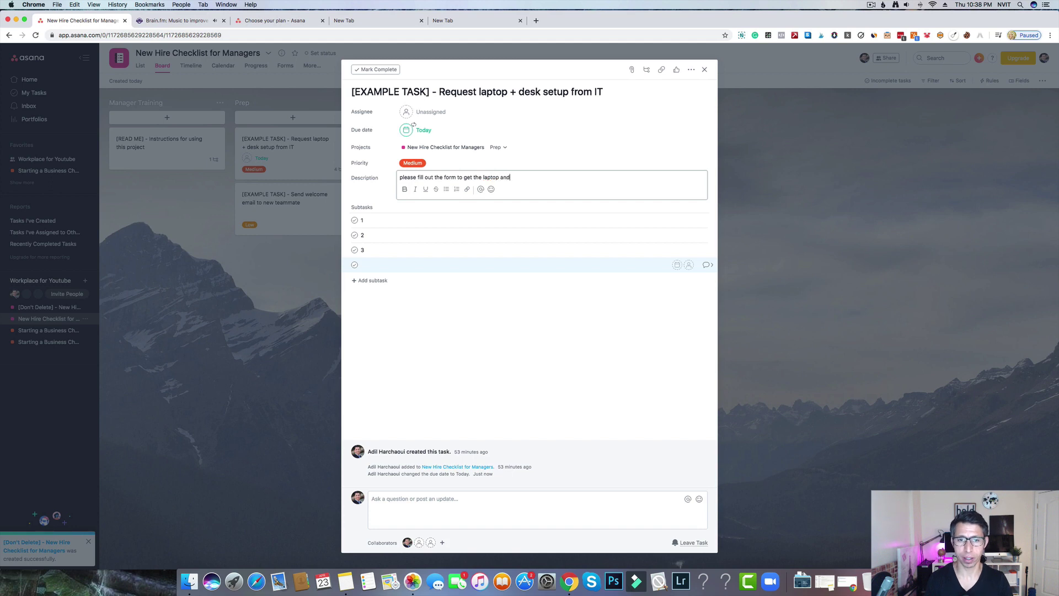
{"action": "type", "text": " notify IT."}
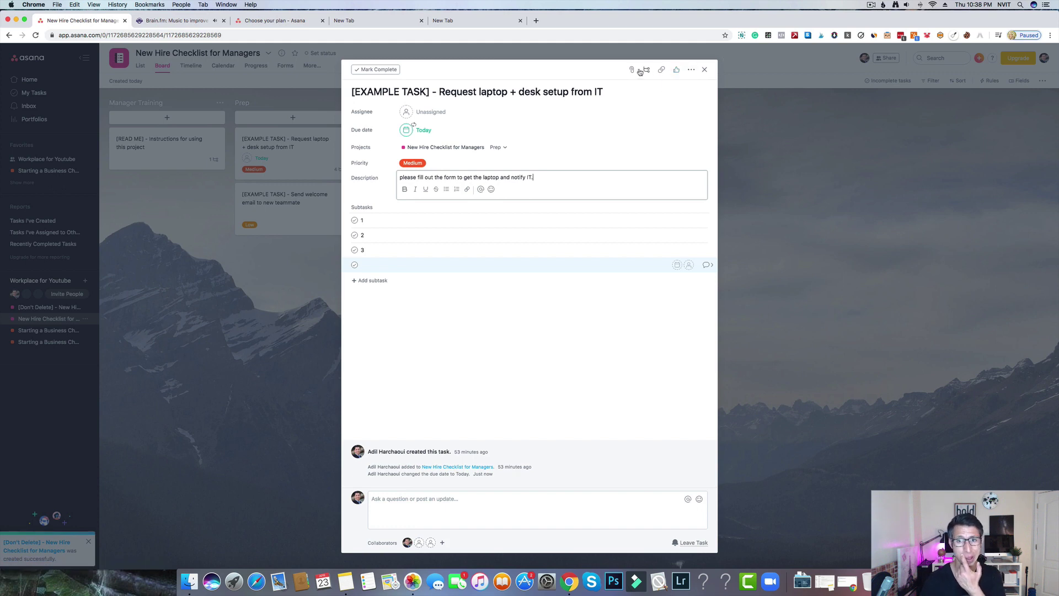
Attach the Simple Guide To Podcasting cover PNG from Downloads to the laptop task
{"action": "key", "text": "Return"}
{"action": "key", "text": "Return"}
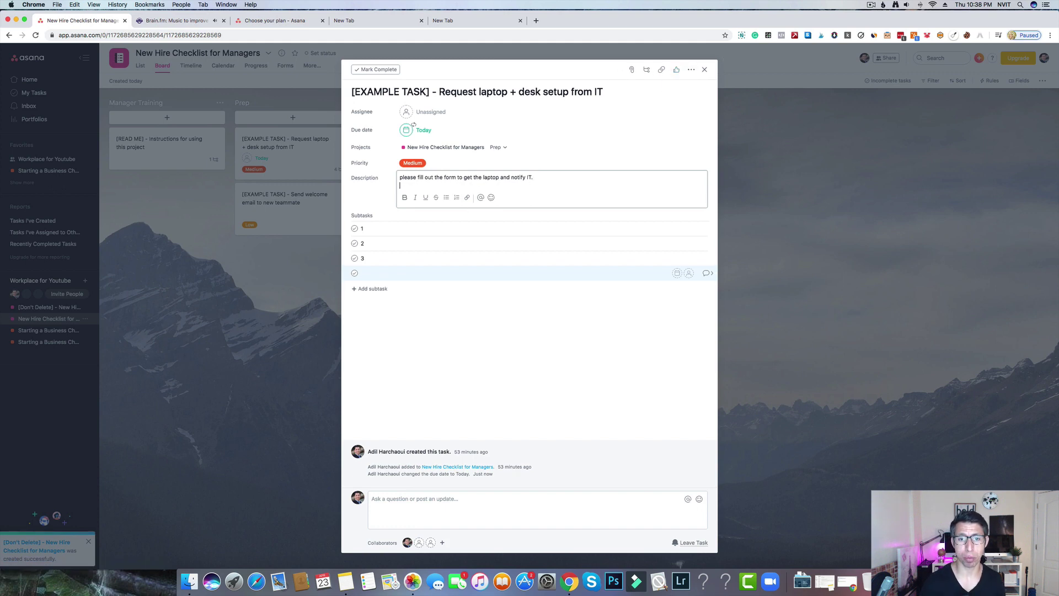
{"action": "left_click", "coordinate": [632, 69]}
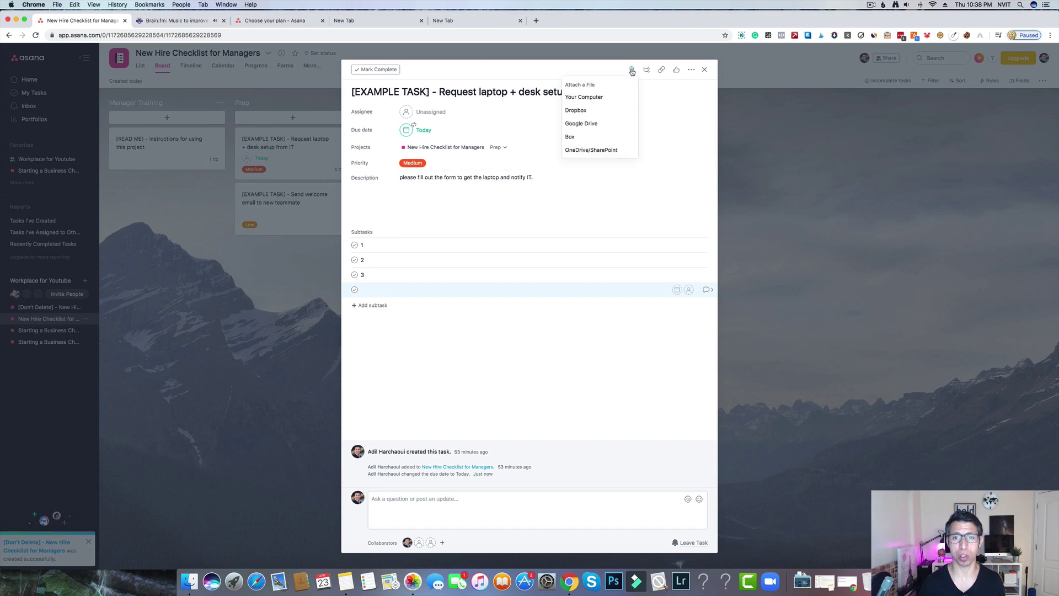
{"action": "left_click", "coordinate": [587, 97]}
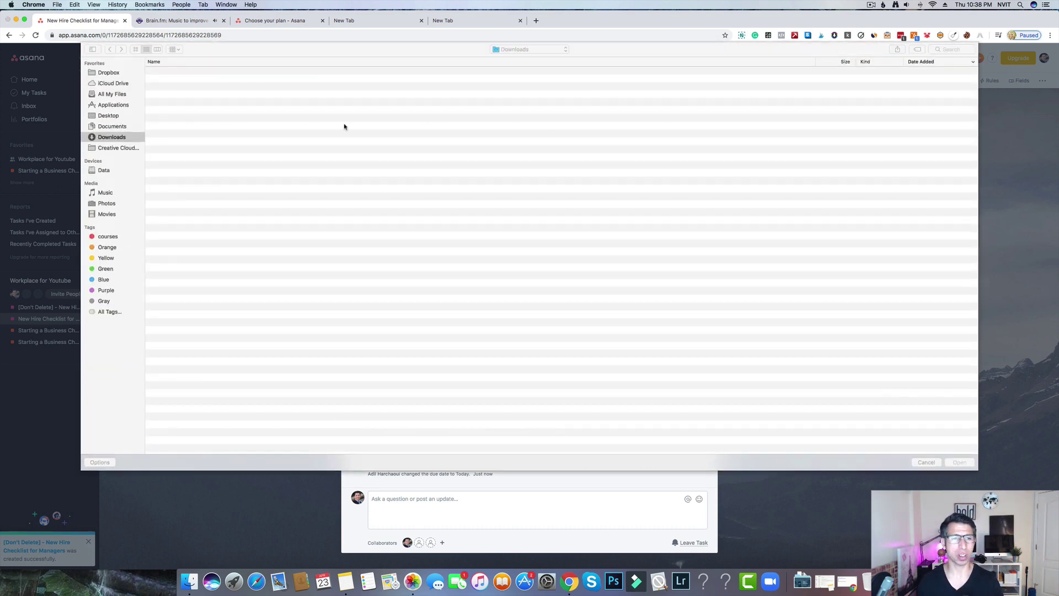
{"action": "left_click", "coordinate": [188, 70]}
{"action": "key", "text": "space"}
{"action": "key", "text": "Return"}
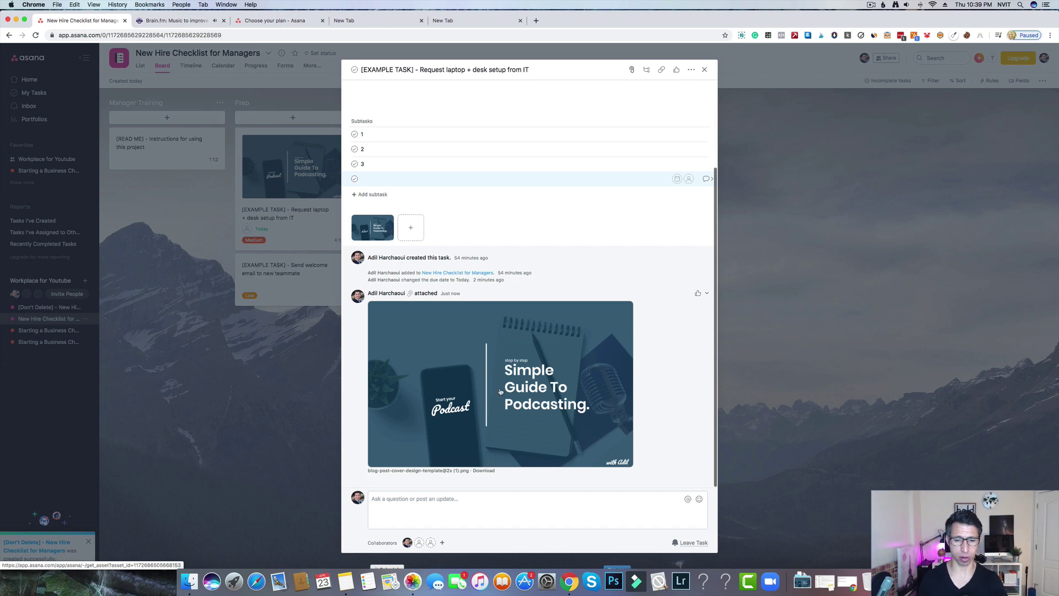
Delete the empty fourth subtask row
{"action": "scroll", "coordinate": [501, 391], "scroll_direction": "up", "scroll_amount": 2}
{"action": "scroll", "coordinate": [500, 392], "scroll_direction": "down", "scroll_amount": 2}
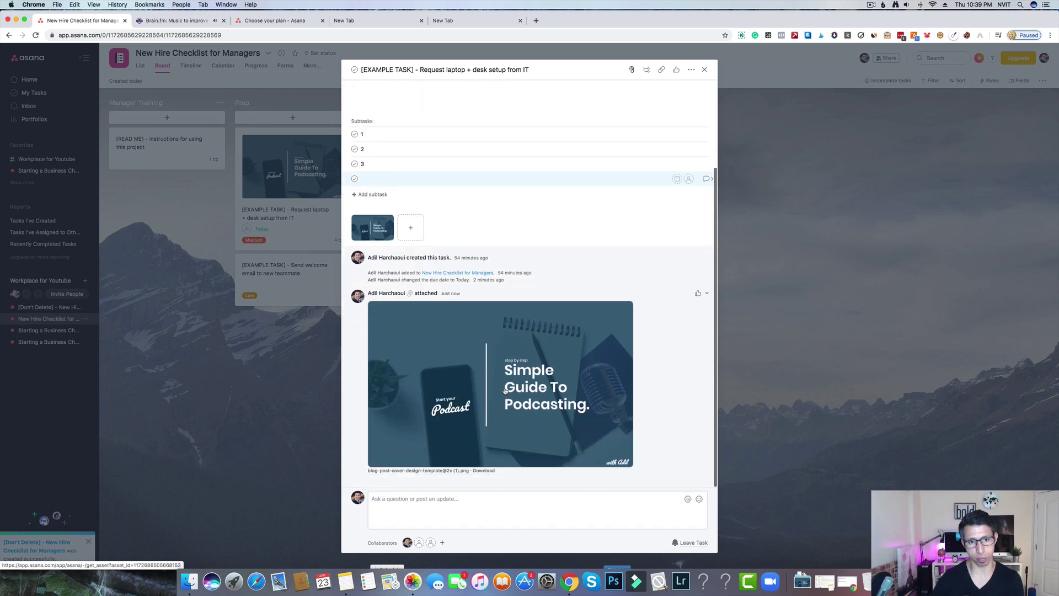
{"action": "key", "text": "BackSpace"}
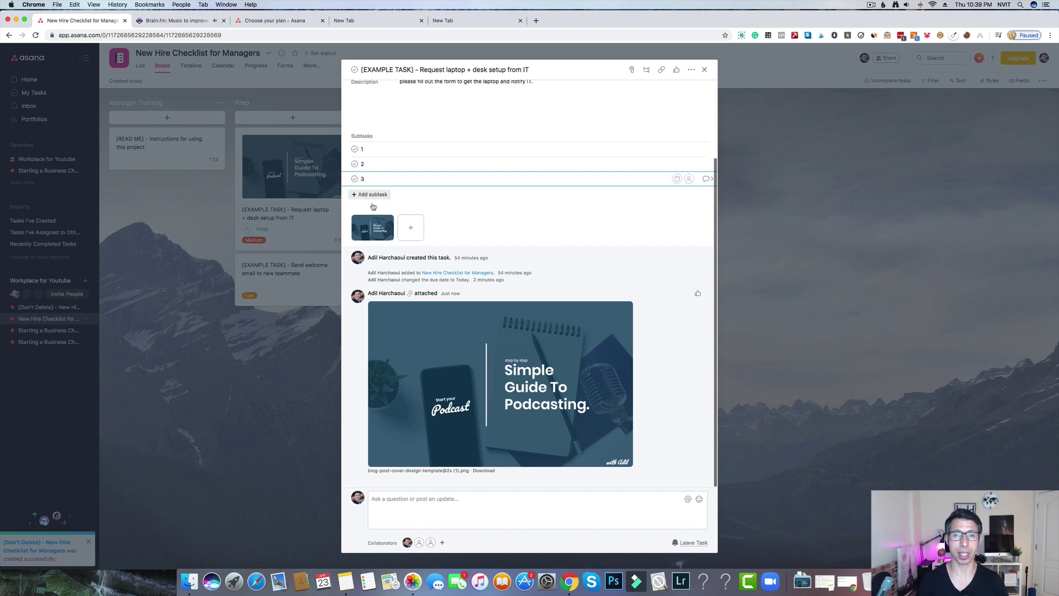
{"action": "scroll", "coordinate": [470, 227], "scroll_direction": "up", "scroll_amount": 3}
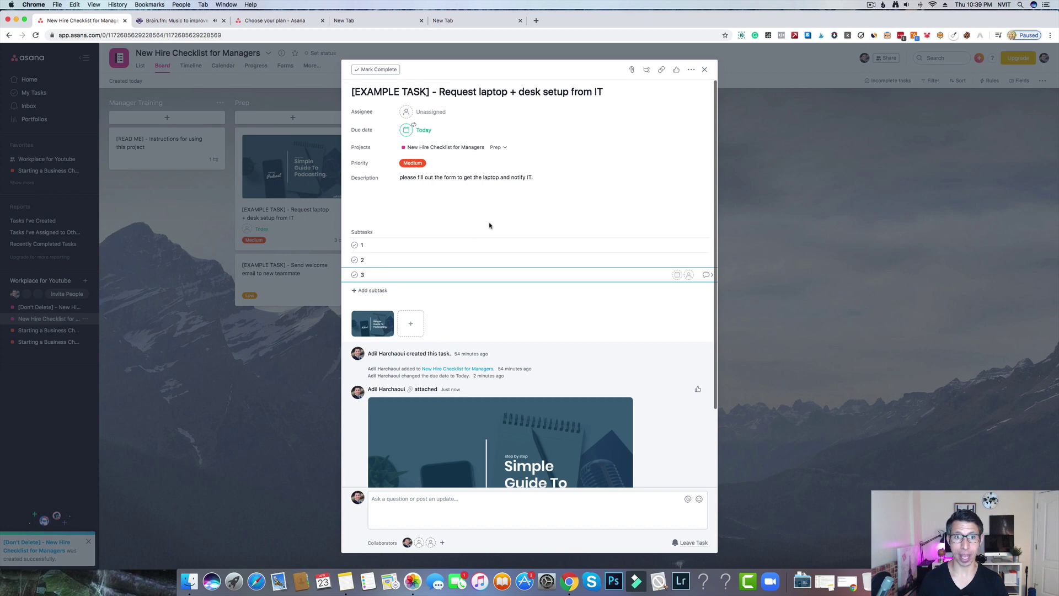
Create a blank project named 'Kanaban Test' with Board as its default view
{"action": "left_click", "coordinate": [705, 71]}
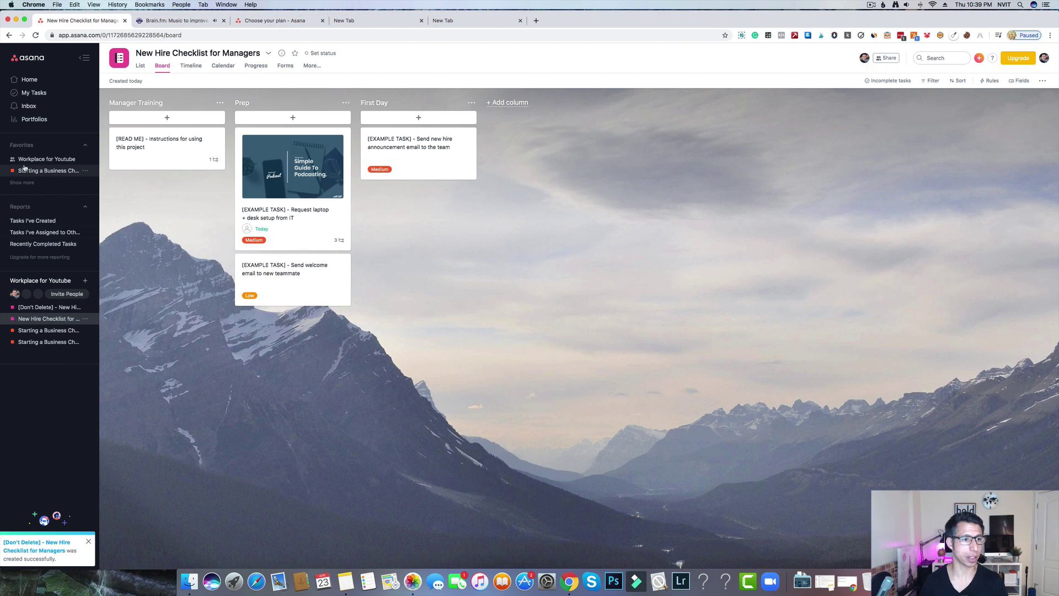
{"action": "left_click", "coordinate": [85, 281]}
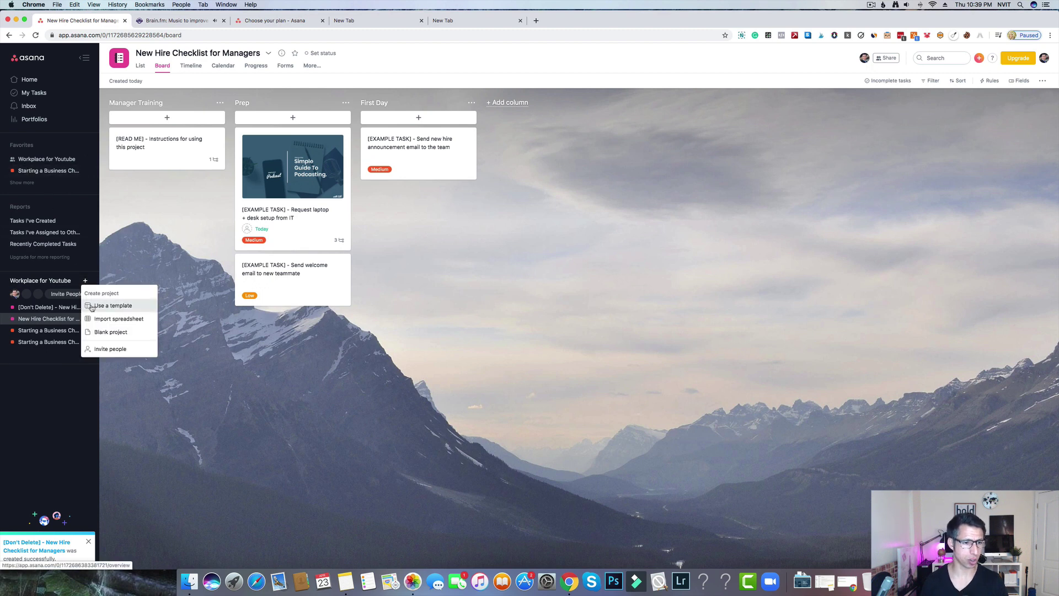
{"action": "left_click", "coordinate": [110, 332]}
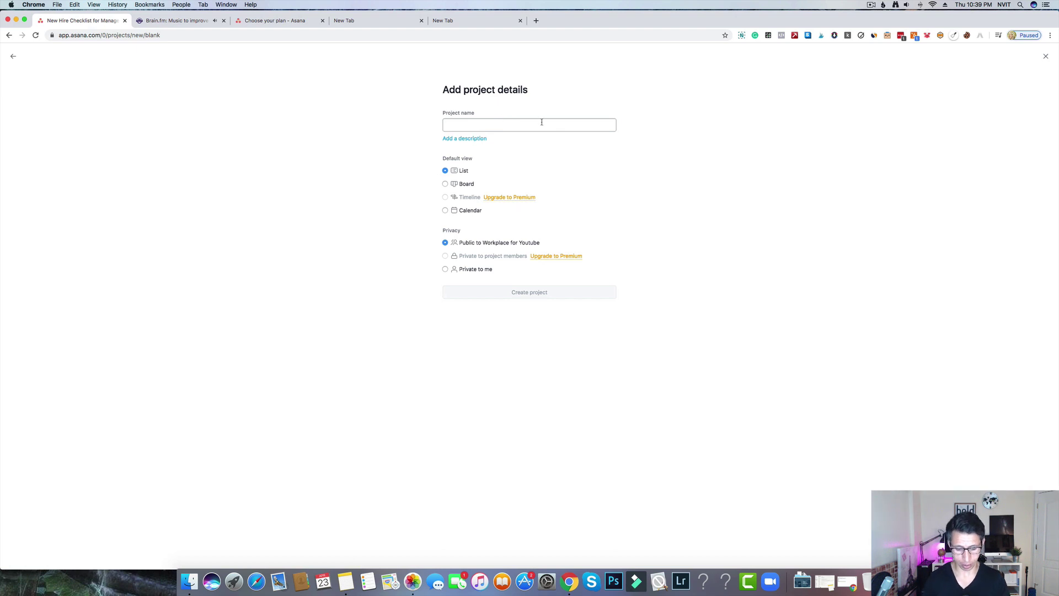
{"action": "type", "text": "Kan"}
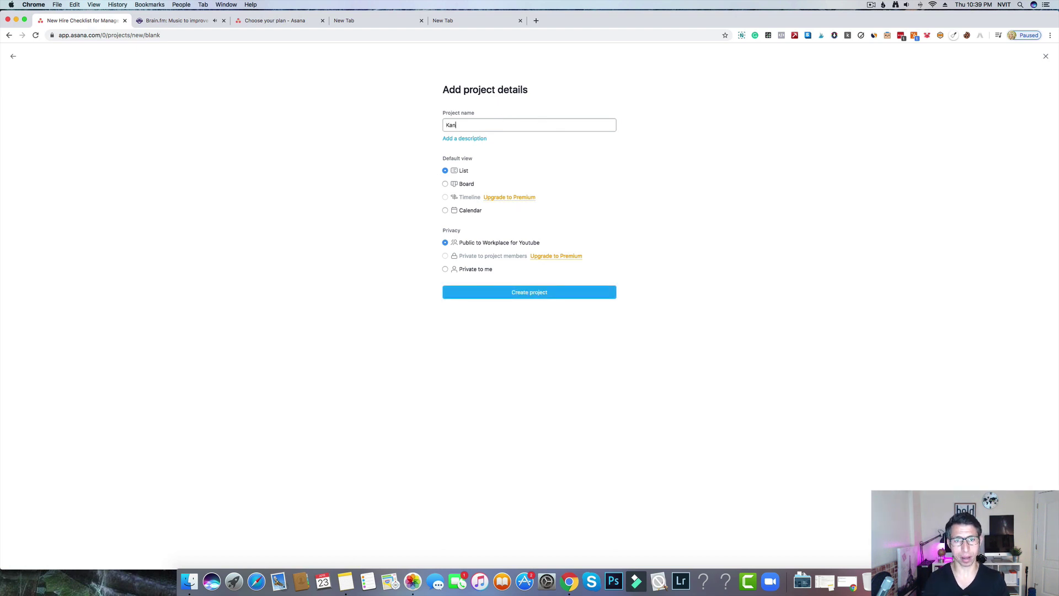
{"action": "type", "text": "aban Tes"}
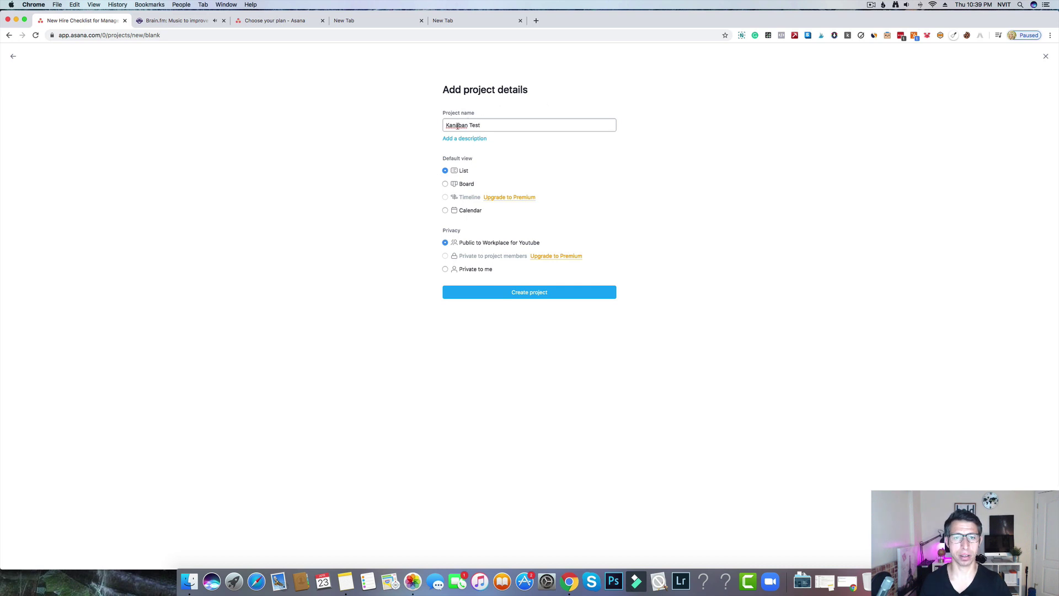
{"action": "type", "text": "t"}
{"action": "left_click", "coordinate": [445, 184]}
{"action": "left_click", "coordinate": [498, 292]}
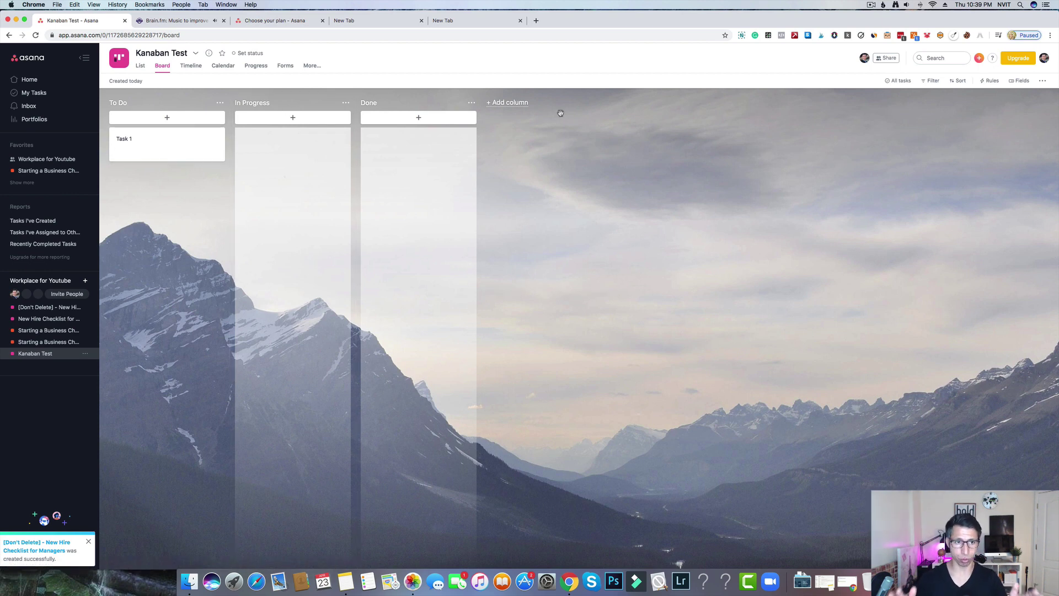
Add an 'Approved' column and move it between In Progress and Done
{"action": "left_click", "coordinate": [508, 108]}
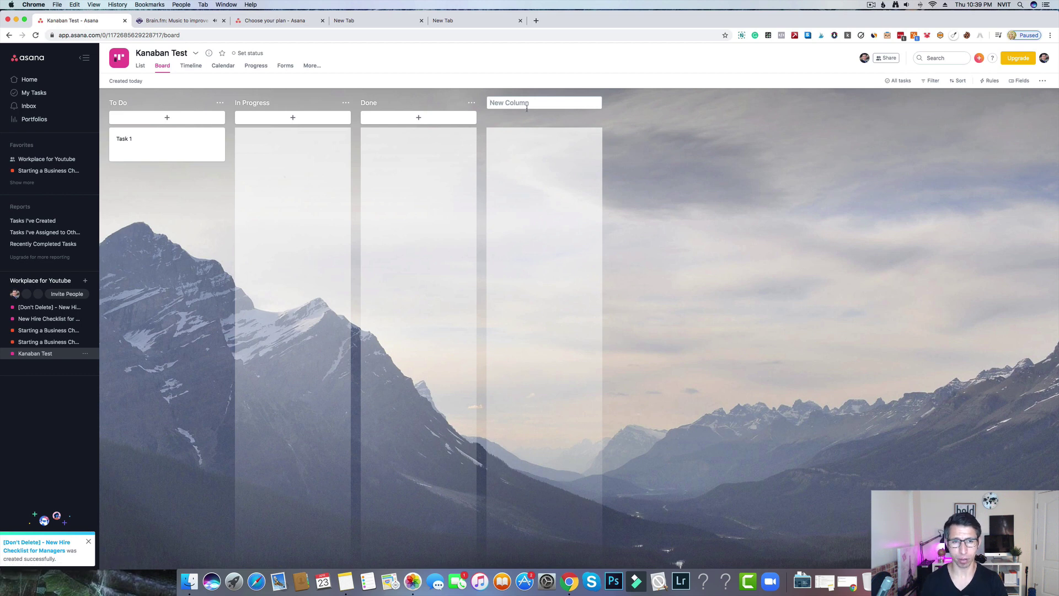
{"action": "type", "text": "Approved"}
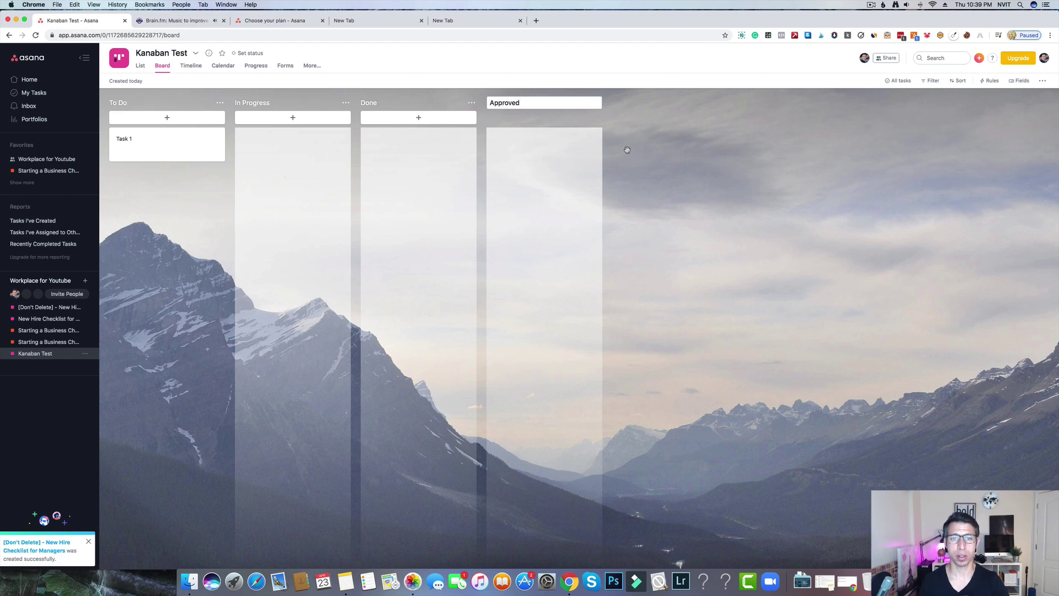
{"action": "key", "text": "Return"}
{"action": "left_click_drag", "start_coordinate": [522, 103], "coordinate": [515, 177]}
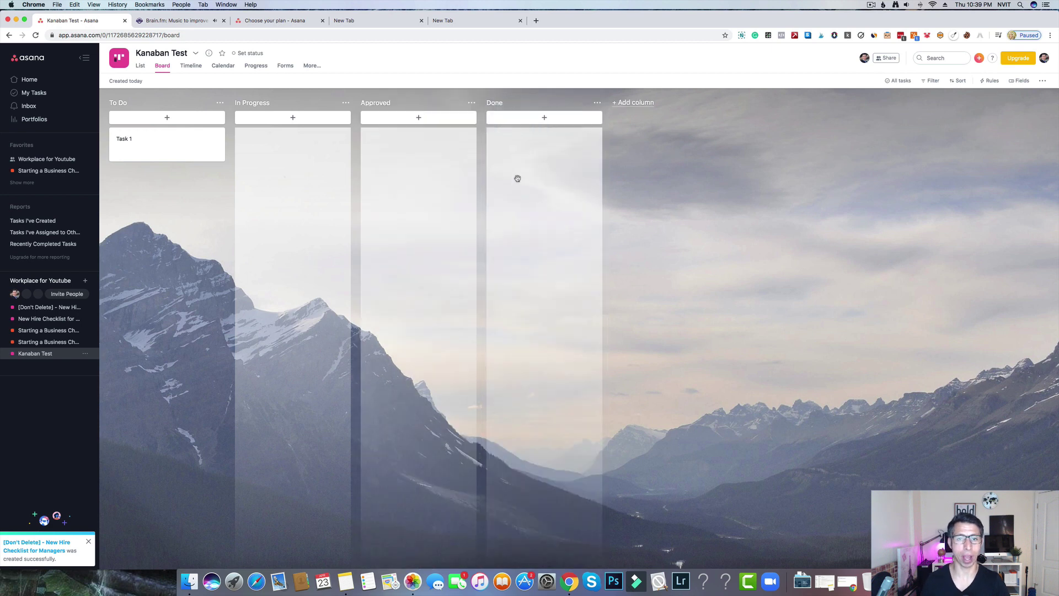
Rename Task 1 to 'Create website'
{"action": "left_click", "coordinate": [154, 142]}
{"action": "left_click", "coordinate": [379, 88]}
{"action": "key", "text": "super+a"}
{"action": "key", "text": "BackSpace"}
{"action": "type", "text": "Crwat"}
{"action": "key", "text": "BackSpace"}
{"action": "key", "text": "BackSpace"}
{"action": "key", "text": "BackSpace"}
{"action": "type", "text": "reate"}
{"action": "key", "text": "BackSpace"}
{"action": "key", "text": "BackSpace"}
{"action": "key", "text": "BackSpace"}
{"action": "key", "text": "BackSpace"}
{"action": "key", "text": "BackSpace"}
{"action": "type", "text": "eate website"}
Assign the task, accept the fix to 'Create a website', and set its due date to Apr 8
{"action": "left_click", "coordinate": [411, 113]}
{"action": "left_click", "coordinate": [430, 128]}
{"action": "left_click", "coordinate": [398, 92]}
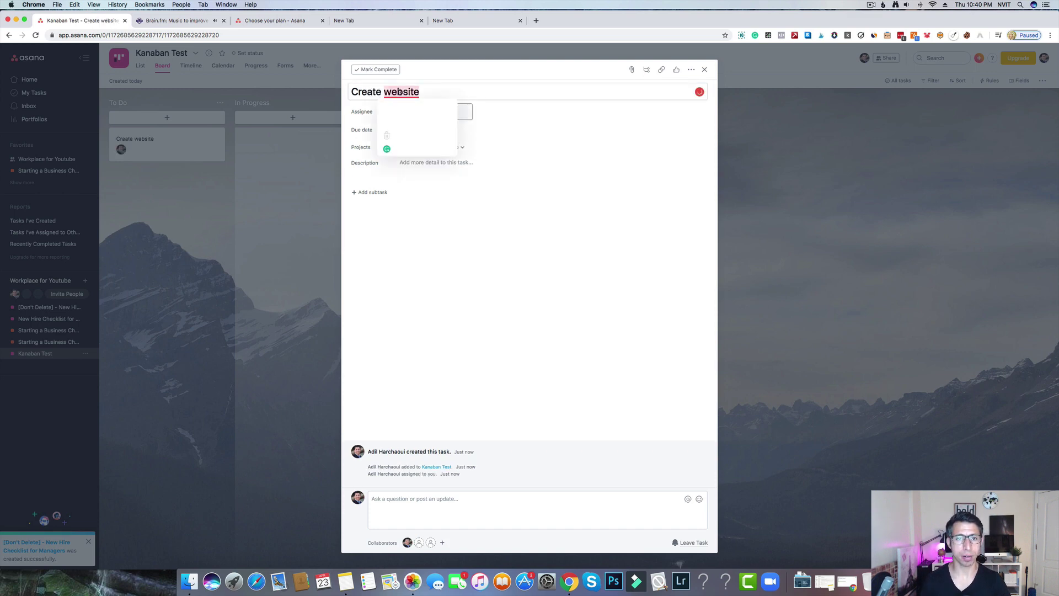
{"action": "left_click", "coordinate": [422, 116]}
{"action": "left_click", "coordinate": [425, 139]}
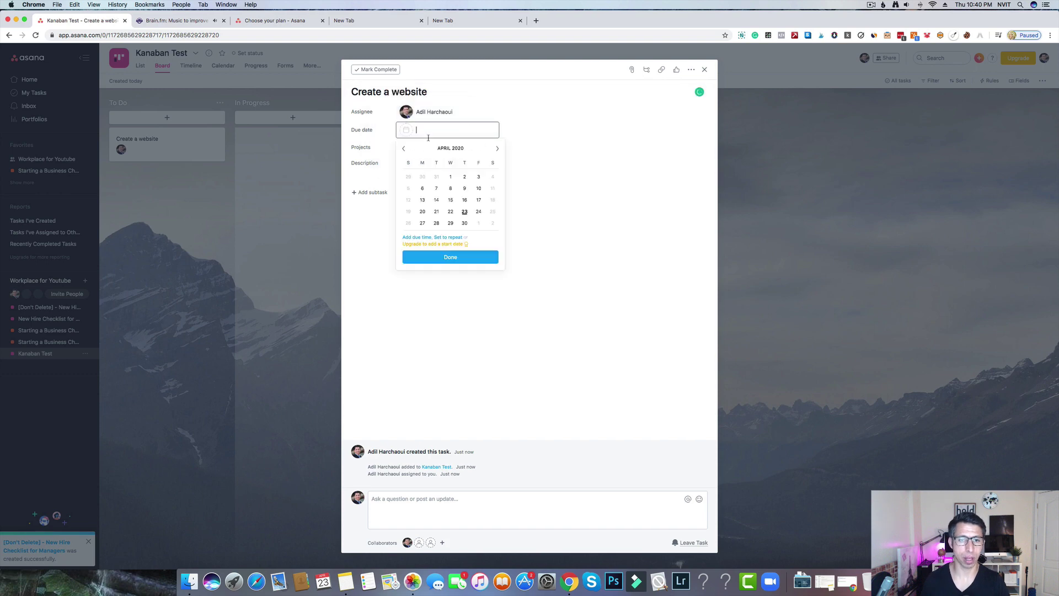
{"action": "left_click", "coordinate": [450, 197]}
Write a numbered description: 'hey Please use XYZ...', then items 121 and 2121
{"action": "left_click", "coordinate": [448, 175]}
{"action": "type", "text": "he"}
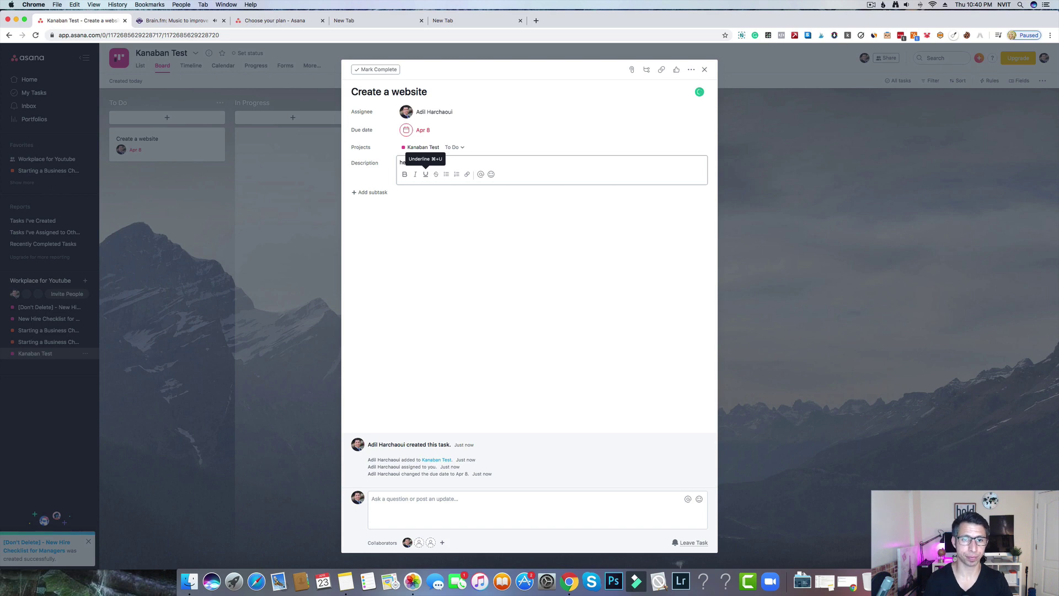
{"action": "type", "text": "y Please use XYZ....."}
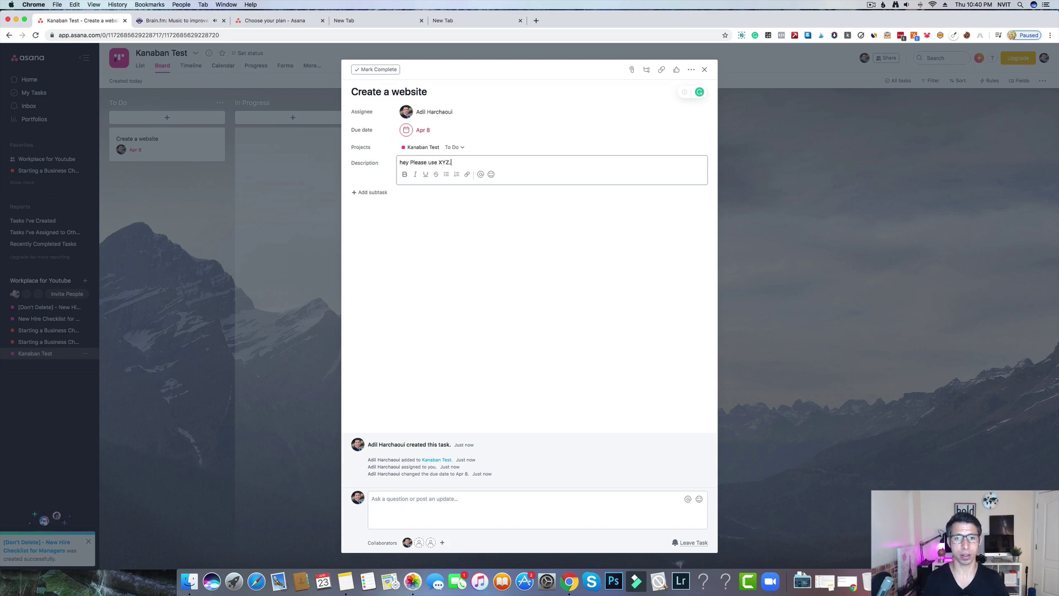
{"action": "left_click", "coordinate": [456, 174]}
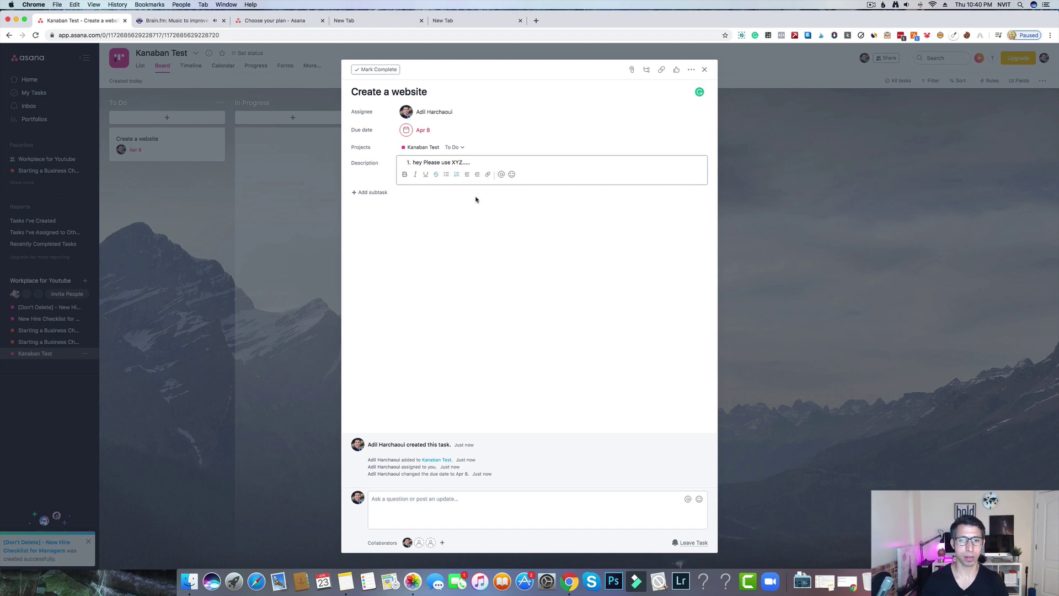
{"action": "key", "text": "Return"}
{"action": "type", "text": "121"}
{"action": "key", "text": "Return"}
{"action": "type", "text": "2121"}
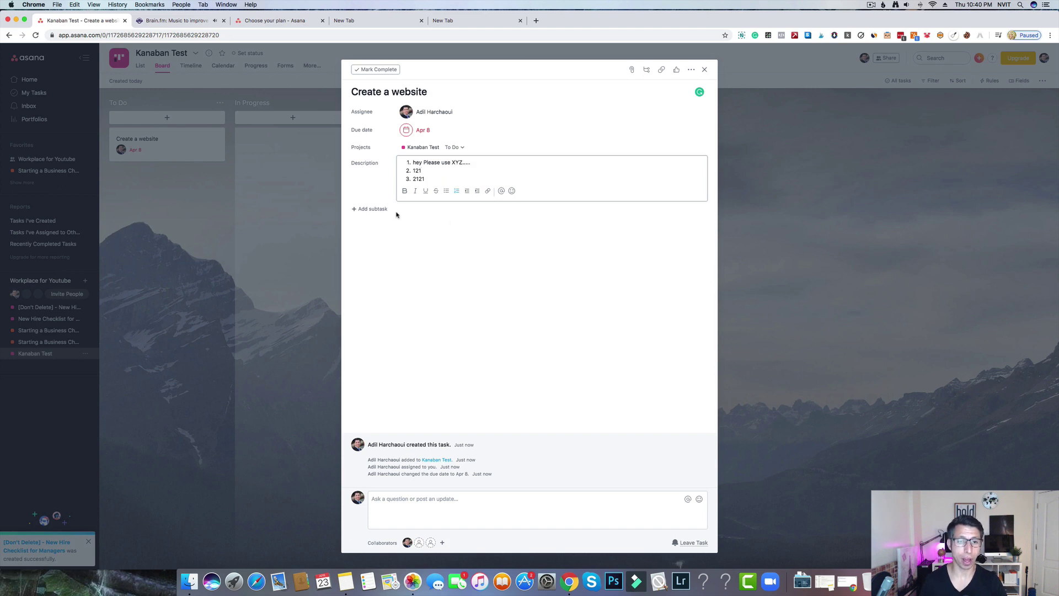
{"action": "left_click", "coordinate": [371, 209]}
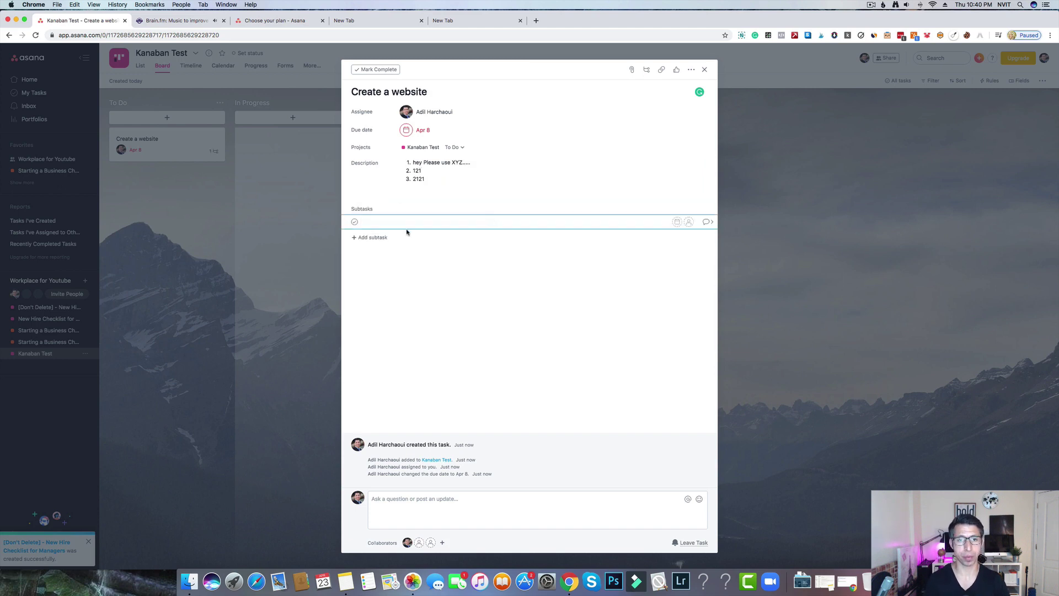
Add subtasks 'Buy domain name', 'Link domain name to' and 'Install wordpress', then select all three
{"action": "type", "text": "Buy domain name"}
{"action": "key", "text": "Return"}
{"action": "type", "text": "Lo"}
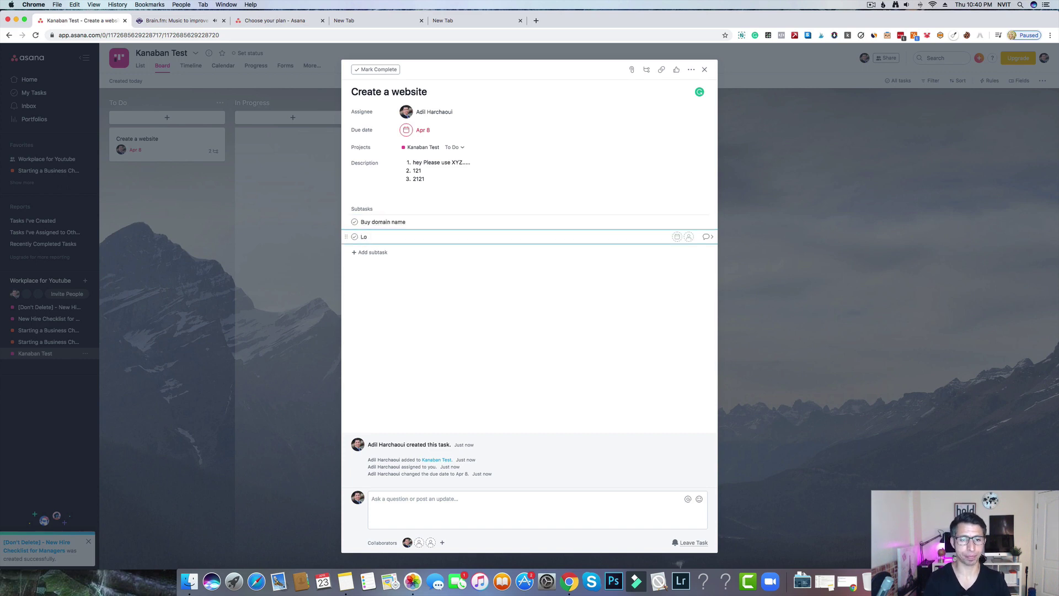
{"action": "type", "text": "nk domian nam"}
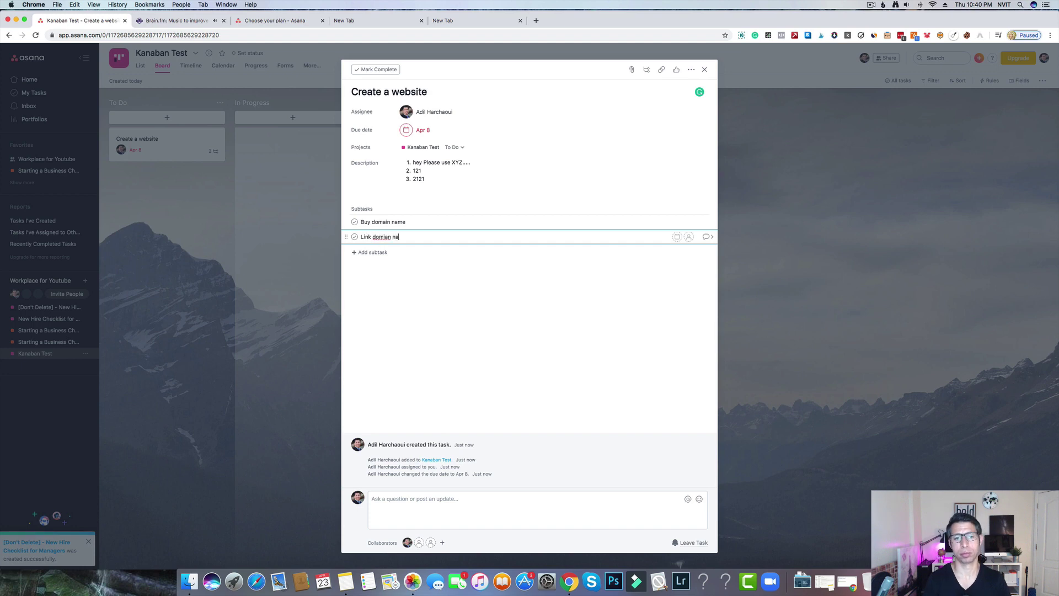
{"action": "key", "text": "BackSpace"}
{"action": "key", "text": "BackSpace"}
{"action": "key", "text": "BackSpace"}
{"action": "key", "text": "BackSpace"}
{"action": "key", "text": "BackSpace"}
{"action": "key", "text": "BackSpace"}
{"action": "key", "text": "BackSpace"}
{"action": "type", "text": "ain name to"}
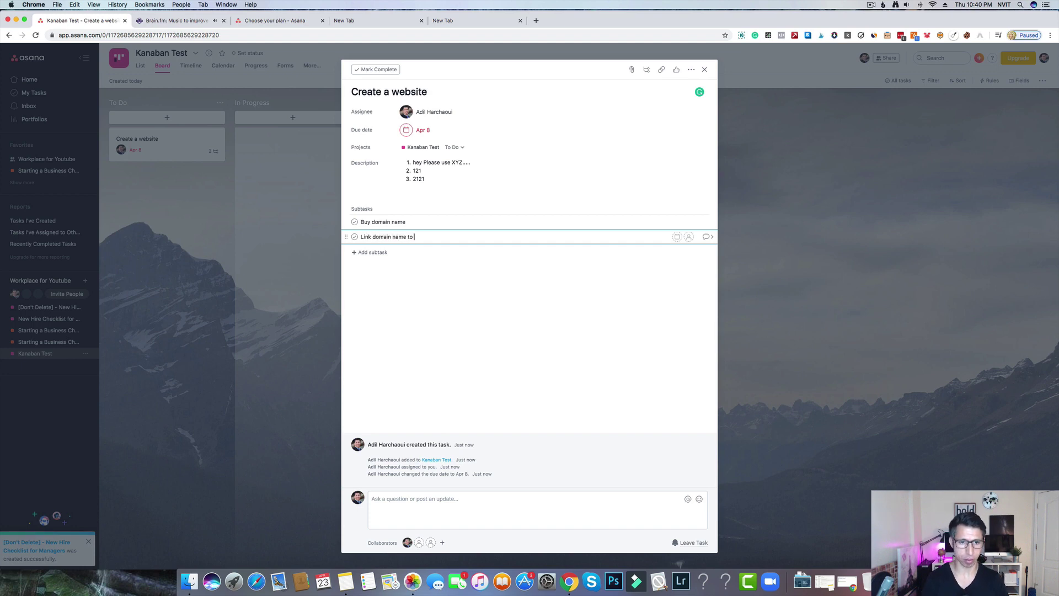
{"action": "key", "text": "Return"}
{"action": "type", "text": "Install wordpress"}
{"action": "key", "text": "Return"}
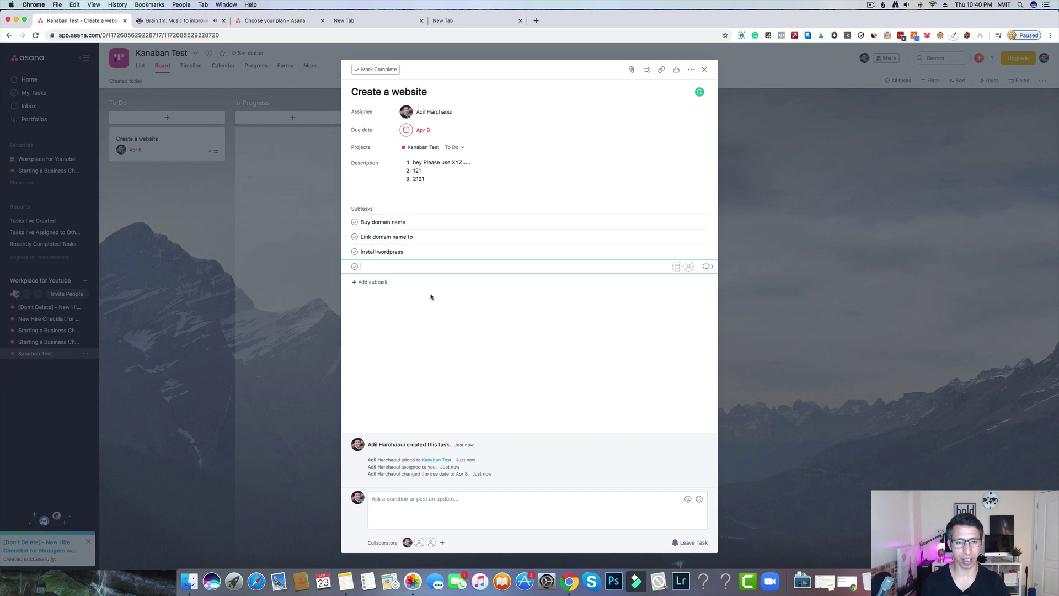
{"action": "left_click_drag", "start_coordinate": [436, 292], "coordinate": [360, 222]}
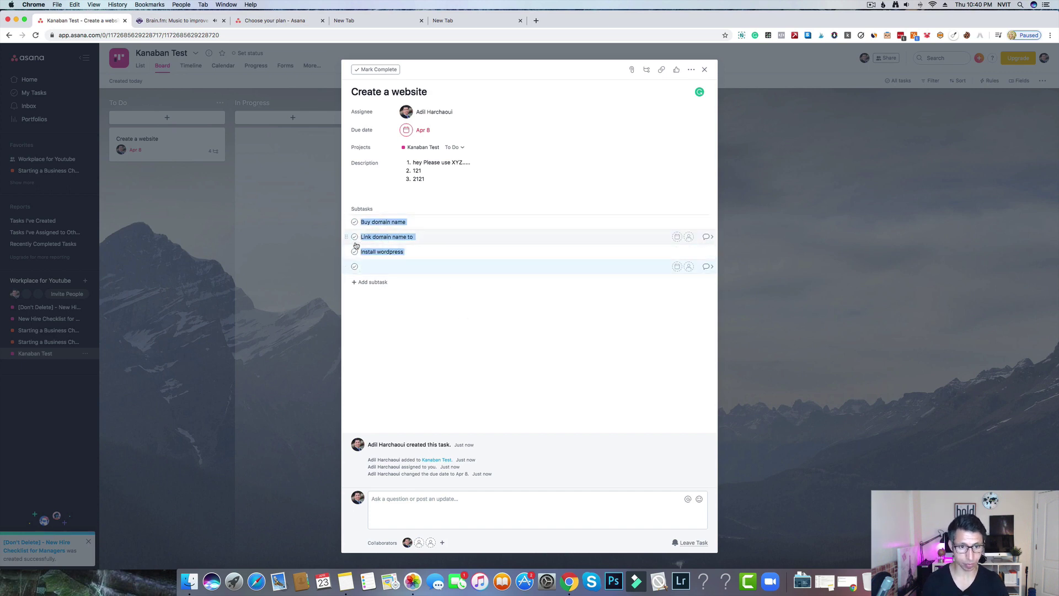
Create a new 'Test project' task in the To Do column
{"action": "left_click", "coordinate": [204, 192]}
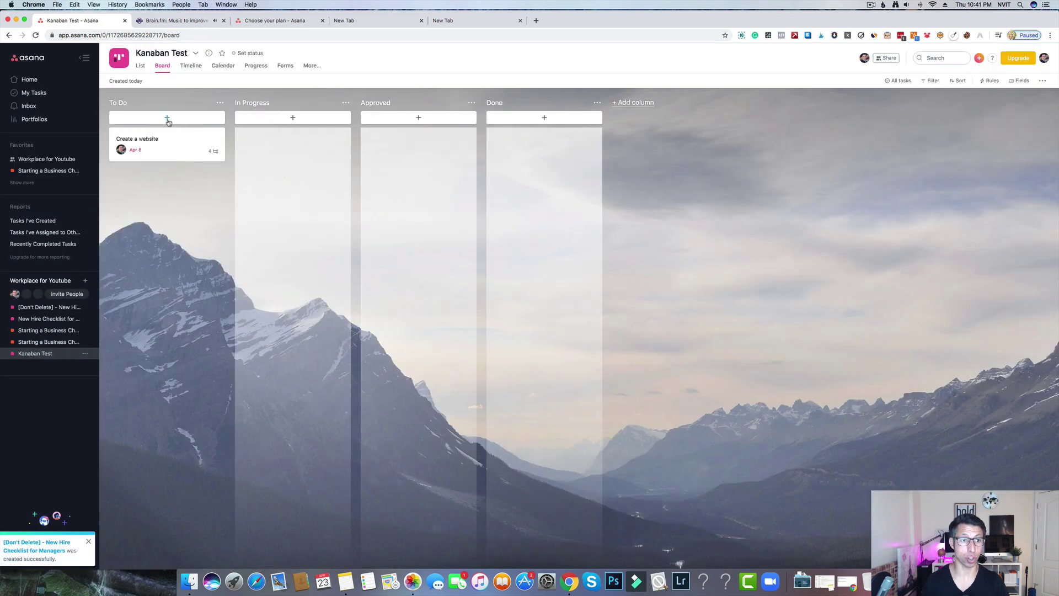
{"action": "left_click", "coordinate": [167, 118]}
{"action": "left_click", "coordinate": [158, 121]}
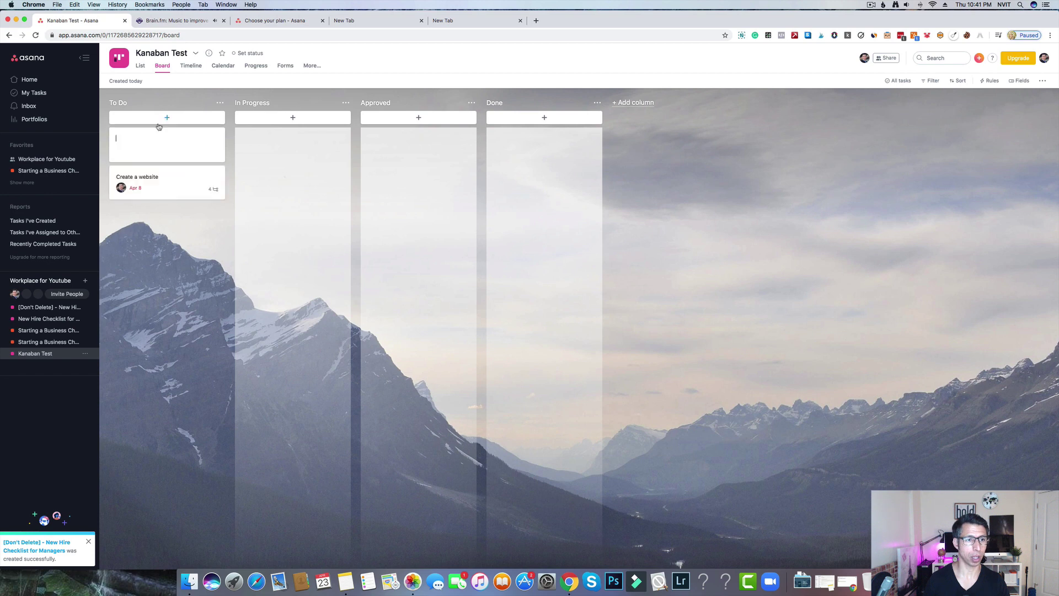
{"action": "type", "text": "Test project"}
{"action": "left_click", "coordinate": [166, 145]}
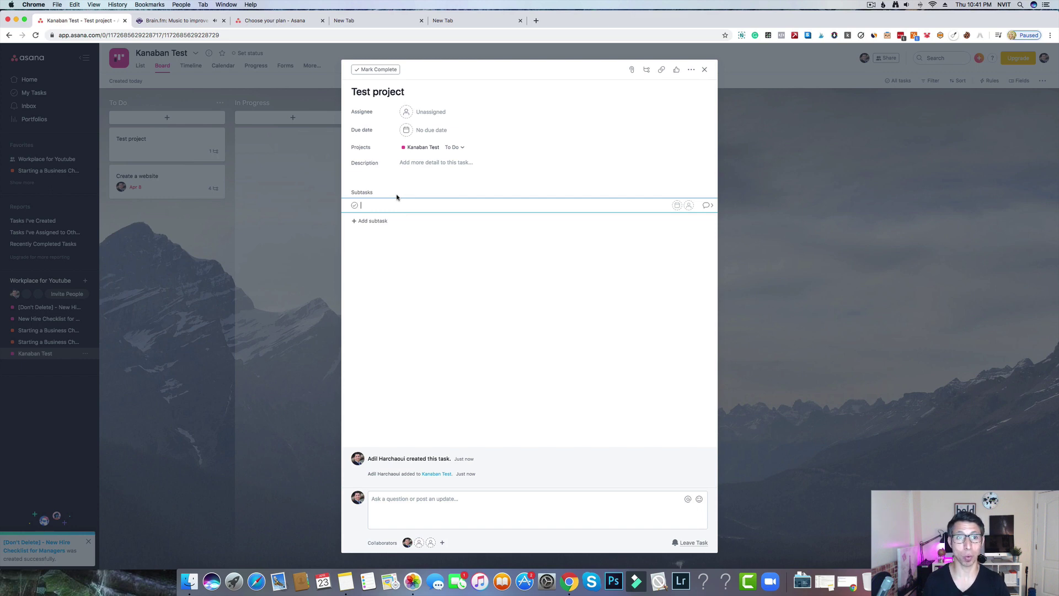
Copy the three Create a website subtasks and paste them into Test project's subtasks
{"action": "left_click", "coordinate": [150, 193]}
{"action": "left_click", "coordinate": [151, 193]}
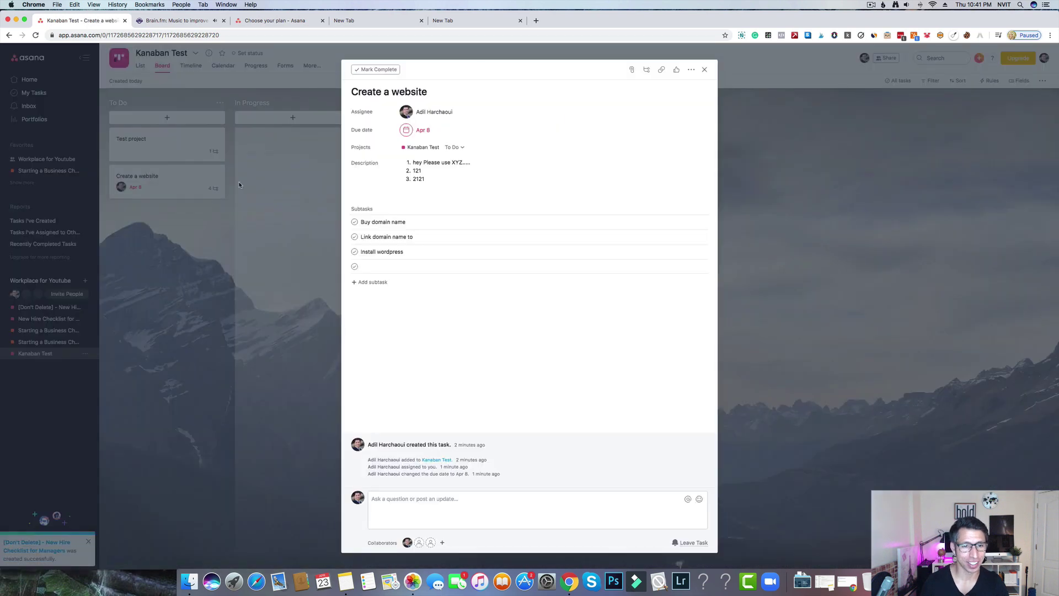
{"action": "left_click", "coordinate": [407, 222]}
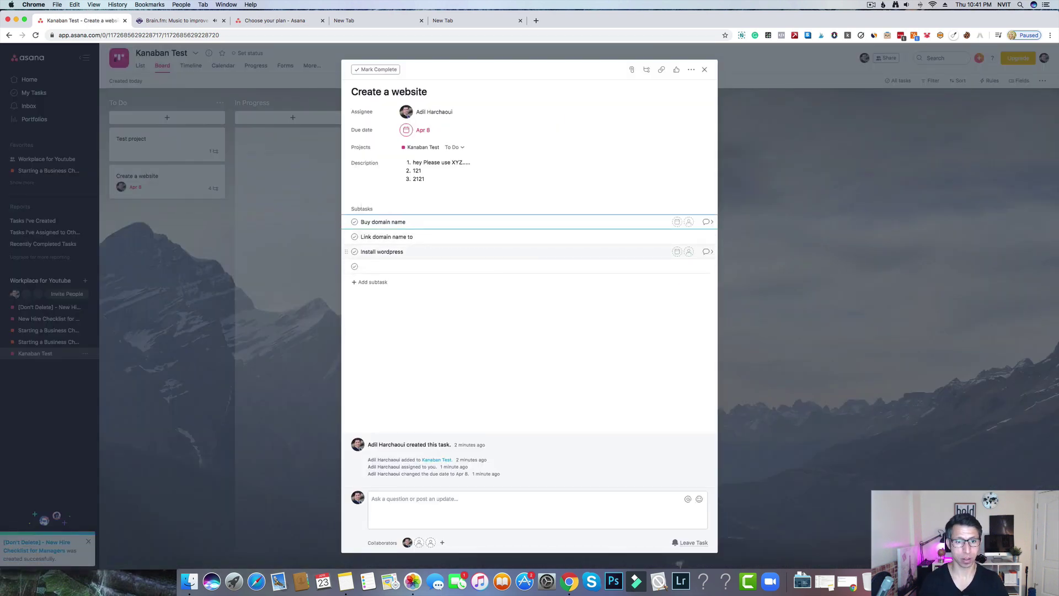
{"action": "left_click_drag", "start_coordinate": [441, 312], "coordinate": [356, 221]}
{"action": "key", "text": "super+c"}
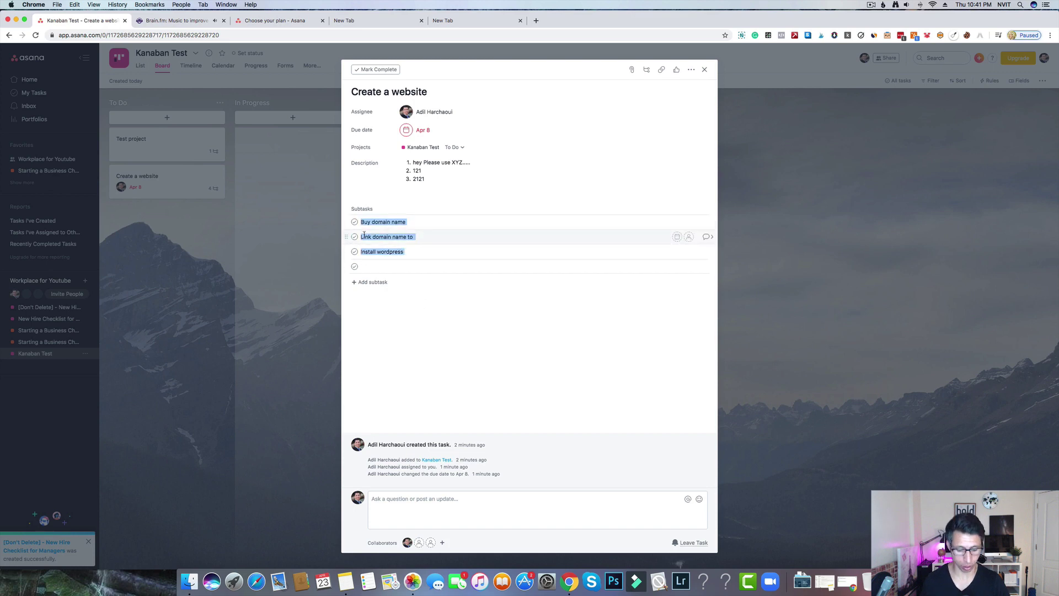
{"action": "left_click", "coordinate": [132, 138]}
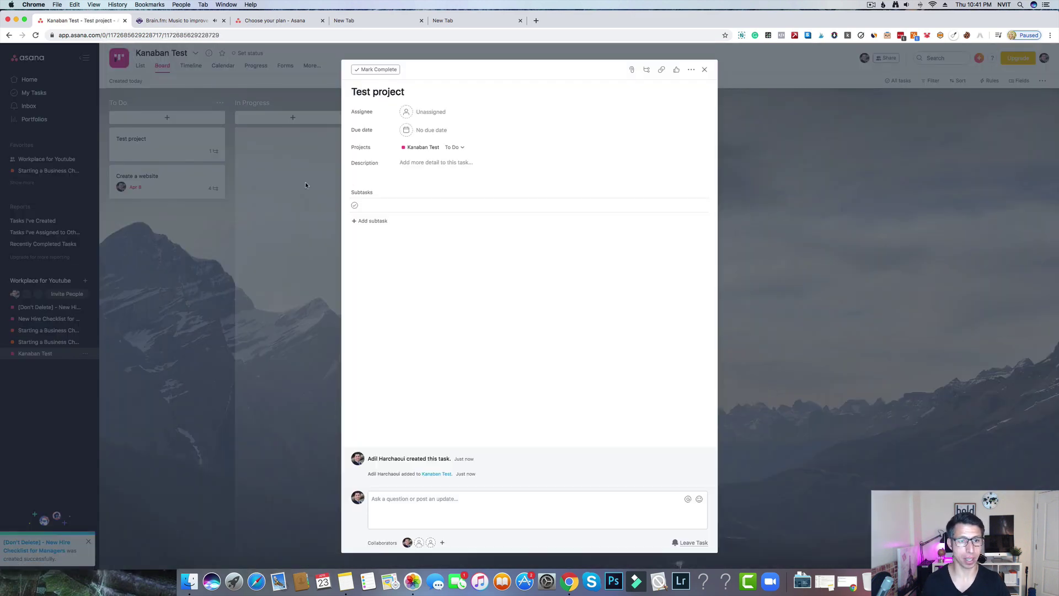
{"action": "key", "text": "super+v"}
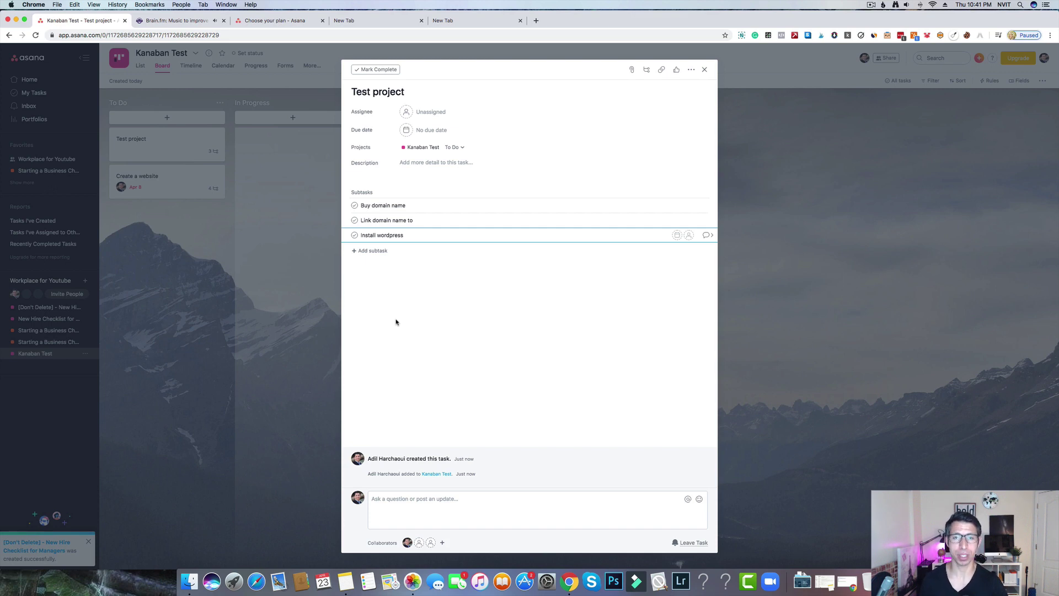
{"action": "left_click", "coordinate": [314, 305]}
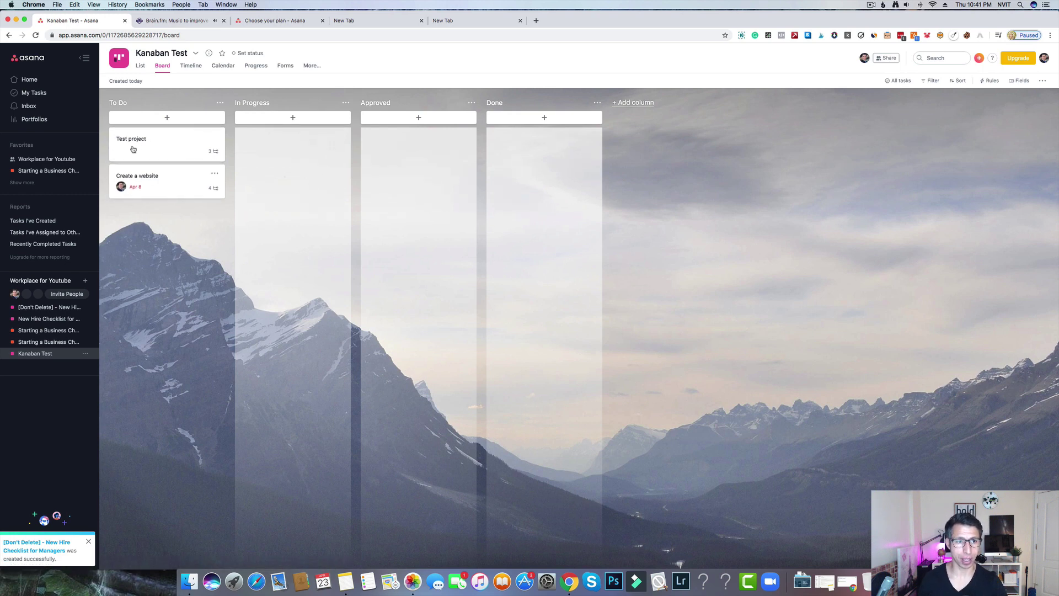
Drag the Create a website card from To Do into the In Progress column
{"action": "left_click_drag", "start_coordinate": [151, 182], "coordinate": [516, 179]}
{"action": "left_click_drag", "start_coordinate": [527, 141], "coordinate": [296, 145]}
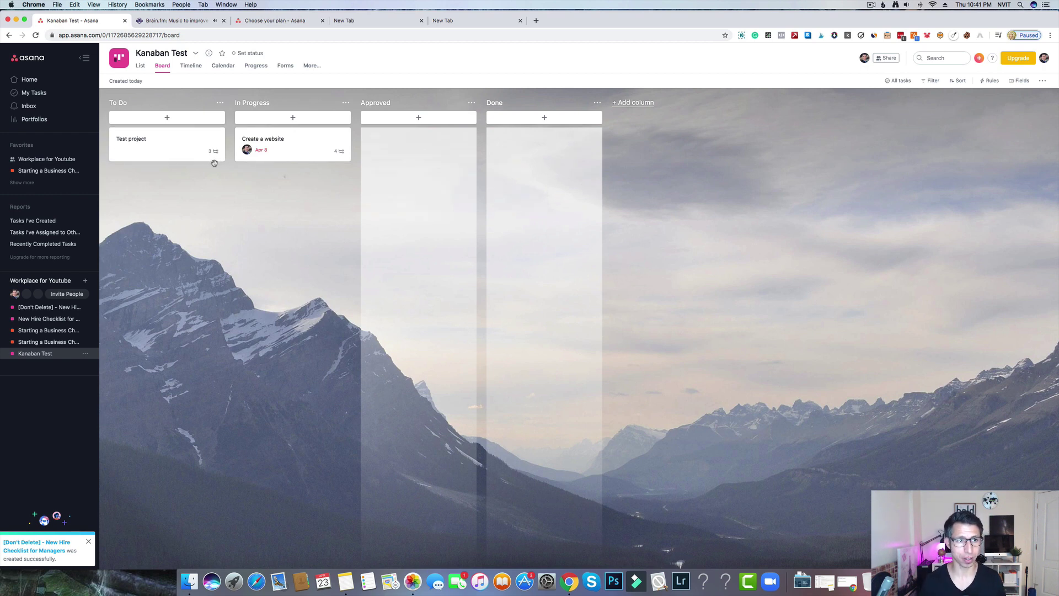
Post an On Track project status update reading 'Dev work needed.'
{"action": "left_click", "coordinate": [239, 53]}
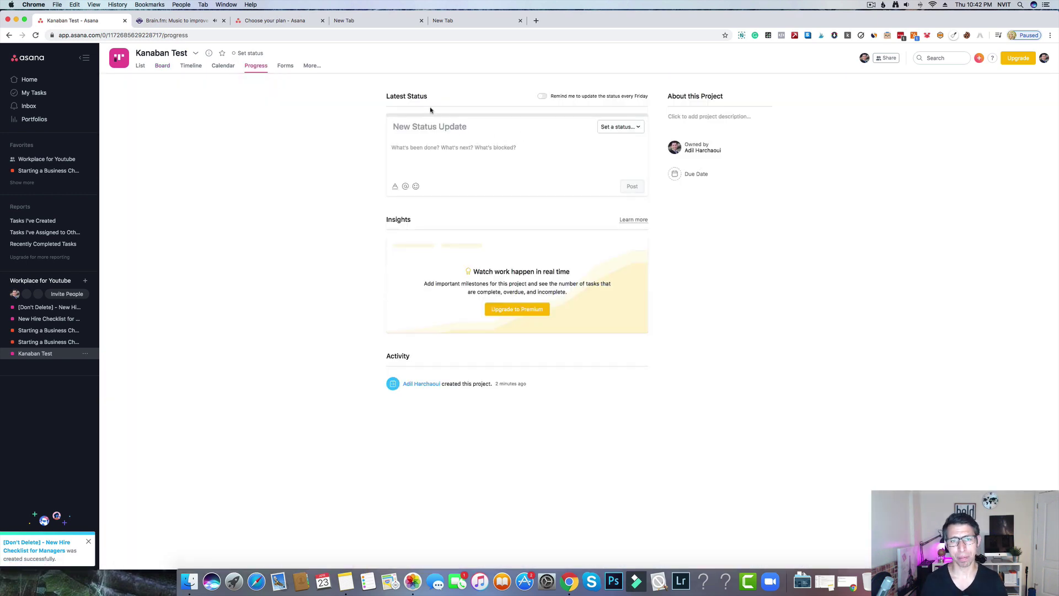
{"action": "left_click", "coordinate": [620, 127]}
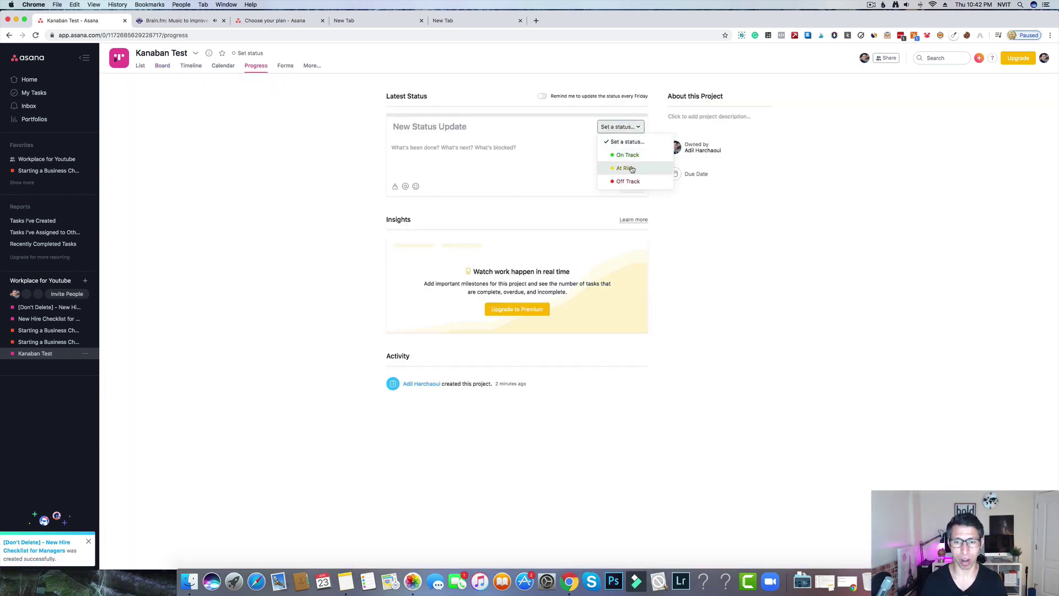
{"action": "left_click", "coordinate": [628, 156]}
{"action": "left_click", "coordinate": [461, 147]}
{"action": "type", "text": "Dev"}
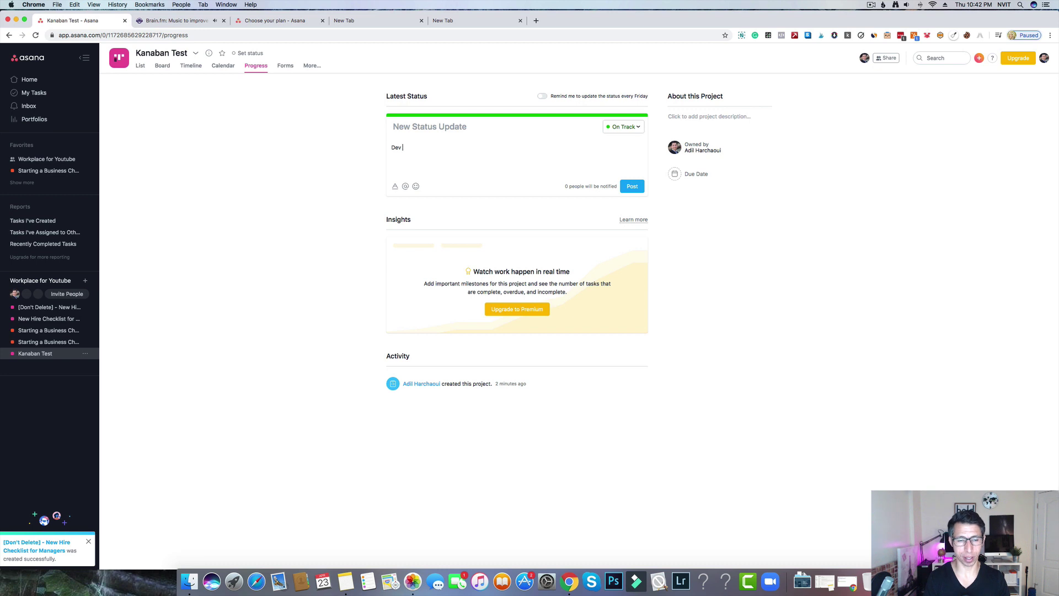
{"action": "type", "text": " work be"}
{"action": "key", "text": "BackSpace"}
{"action": "key", "text": "BackSpace"}
{"action": "key", "text": "BackSpace"}
{"action": "key", "text": "BackSpace"}
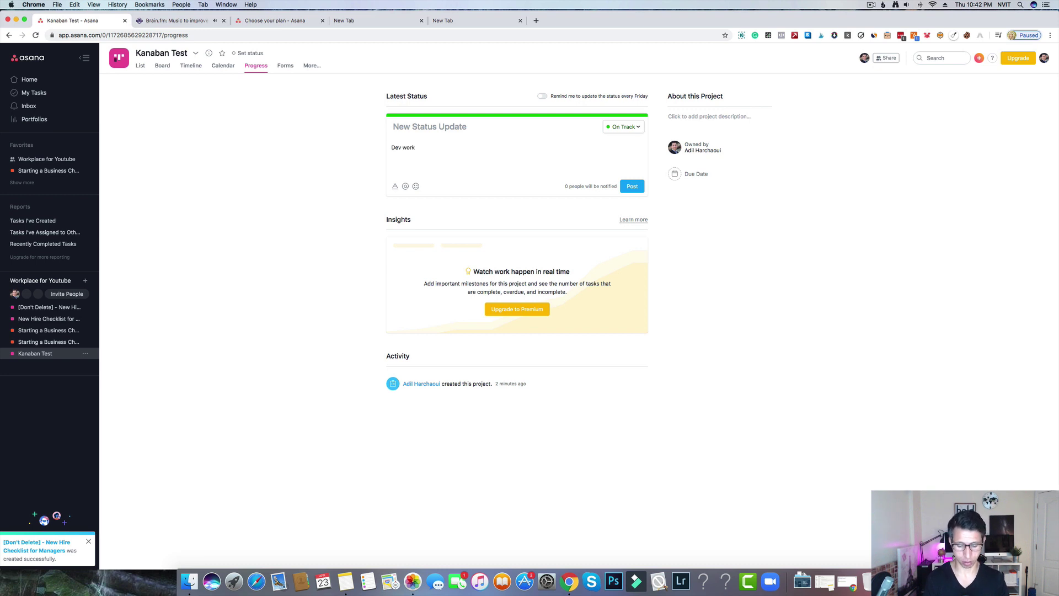
{"action": "type", "text": "needed."}
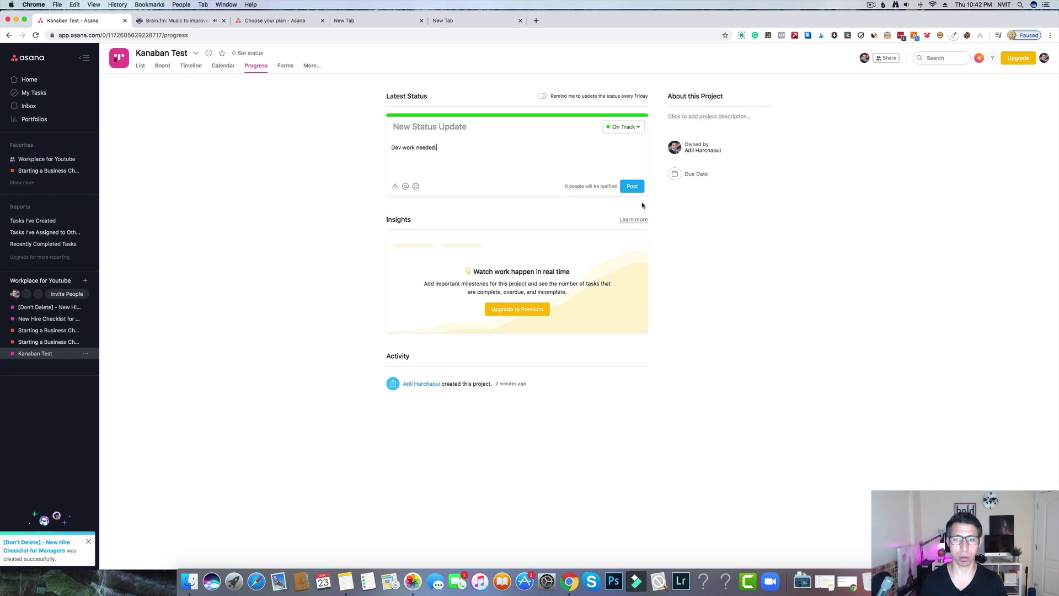
{"action": "left_click", "coordinate": [632, 187]}
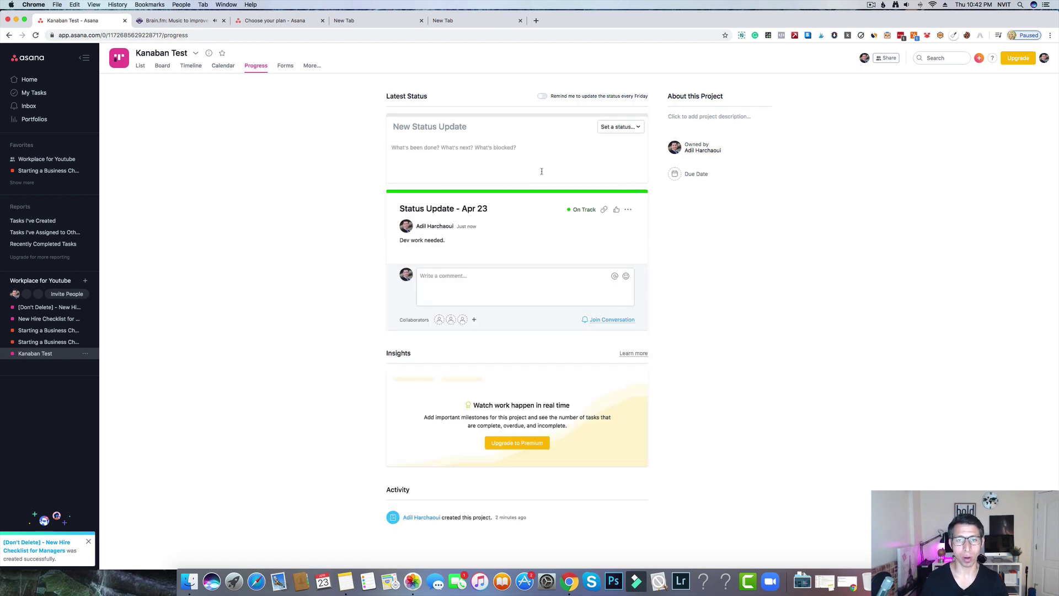
Review the board, My Tasks and the Create a website task, then go to the Inbox
{"action": "left_click", "coordinate": [158, 67]}
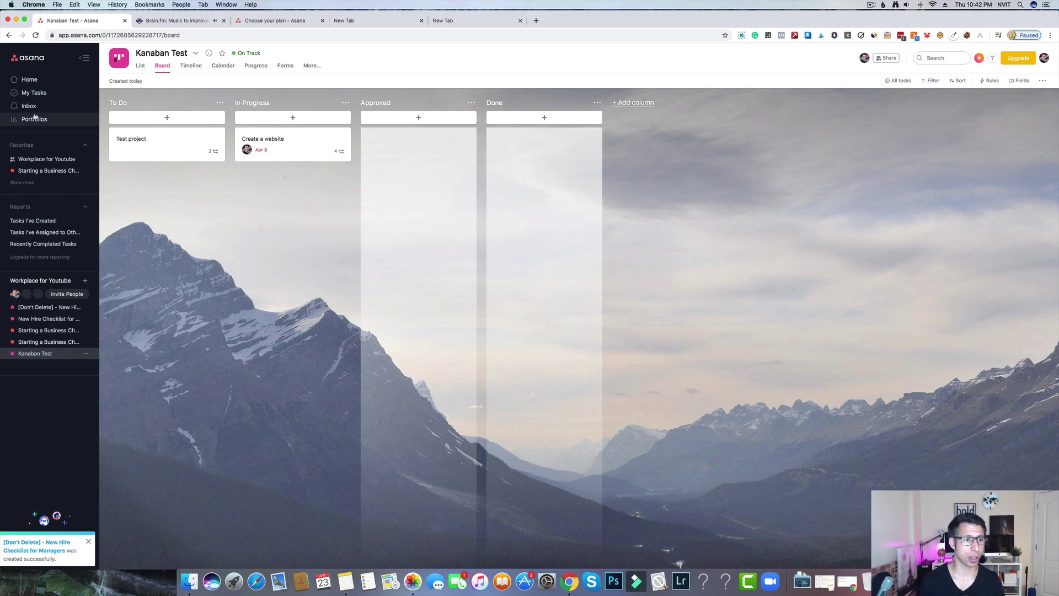
{"action": "left_click", "coordinate": [26, 93]}
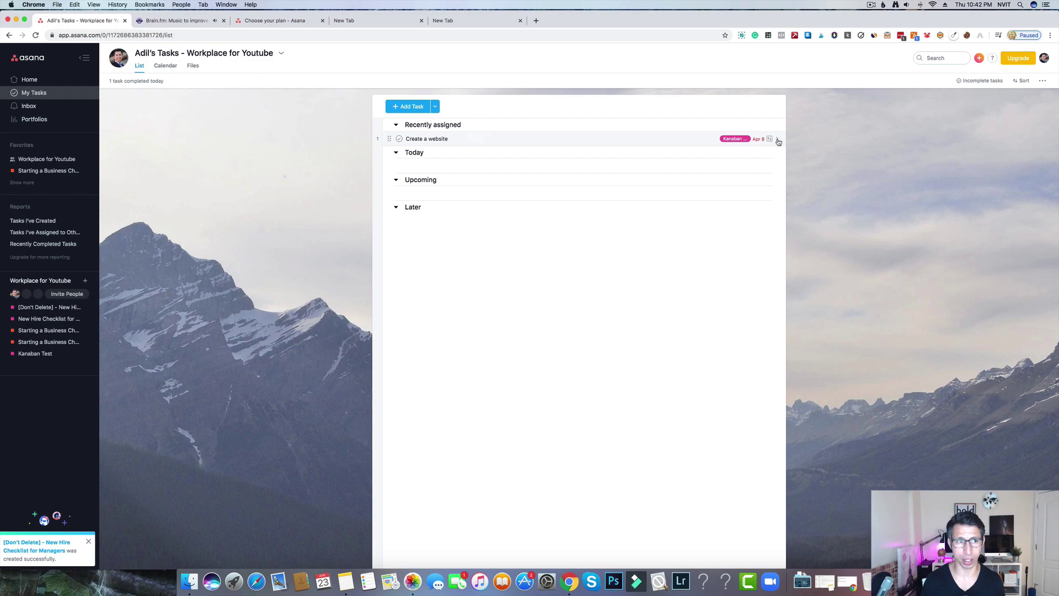
{"action": "left_click", "coordinate": [733, 139]}
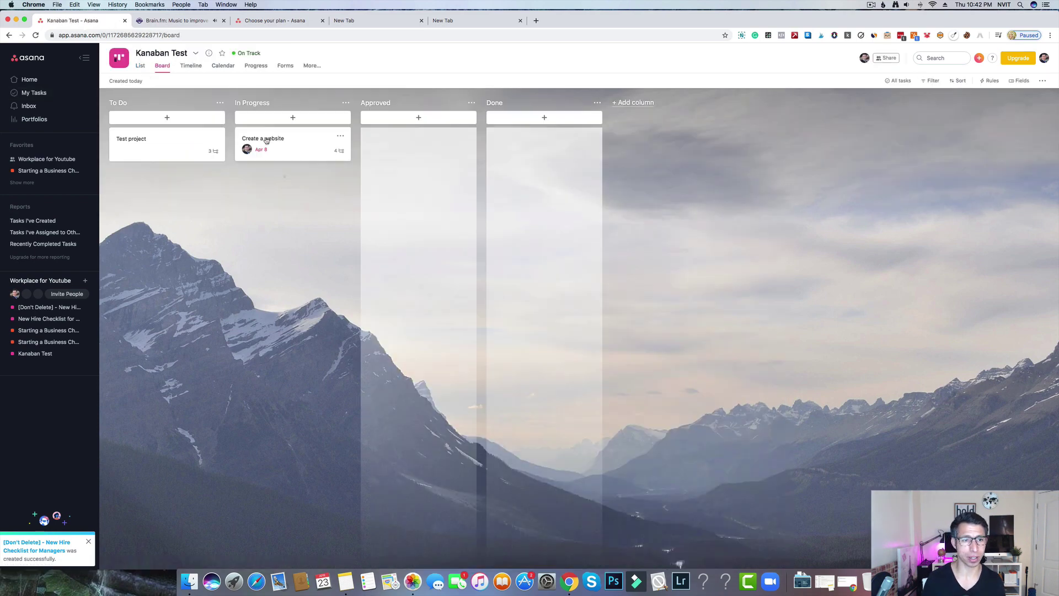
{"action": "left_click", "coordinate": [269, 157]}
{"action": "left_click", "coordinate": [705, 69]}
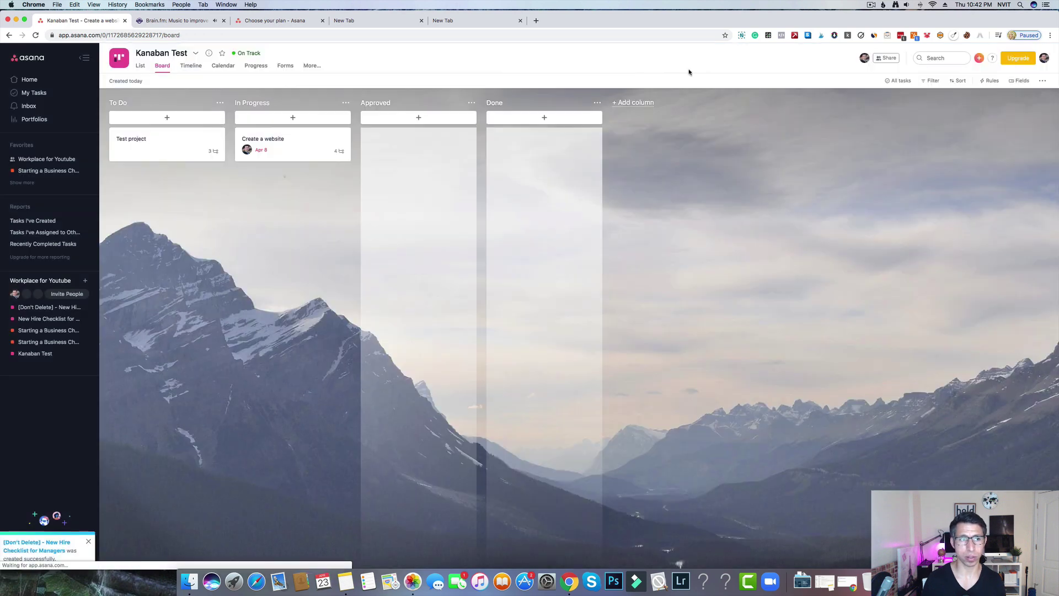
{"action": "left_click", "coordinate": [44, 95]}
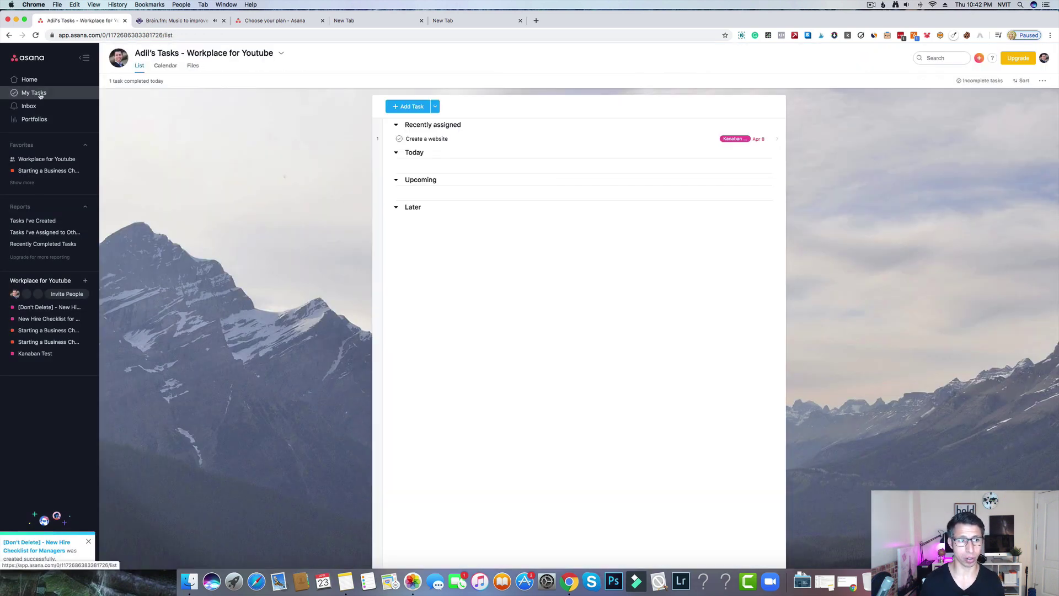
{"action": "left_click", "coordinate": [29, 106]}
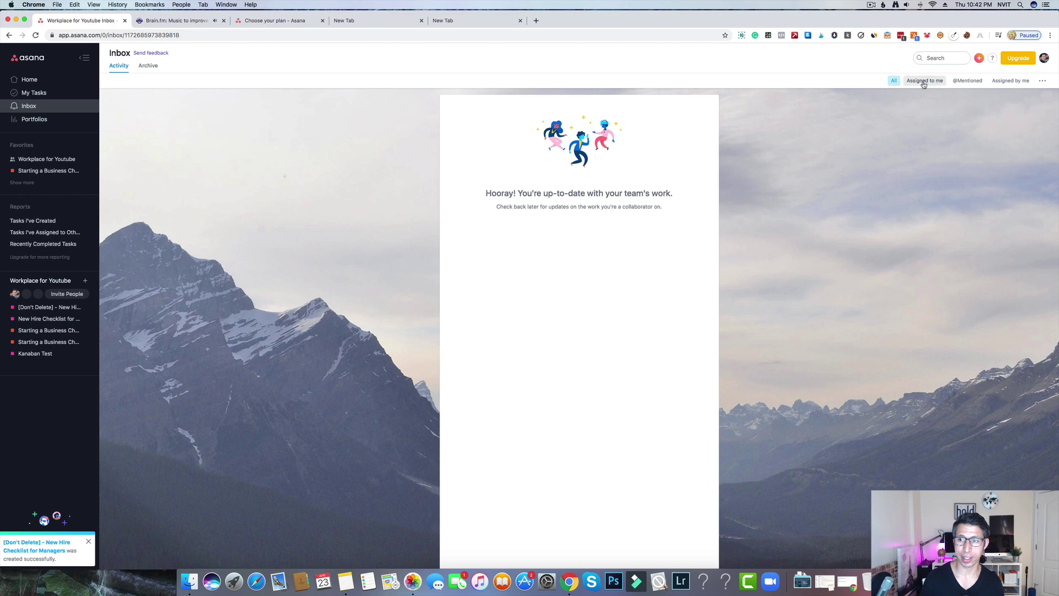
Set browser notifications to Task updates, leave Do not notify off, and allow Chrome notifications
{"action": "left_click", "coordinate": [1043, 81]}
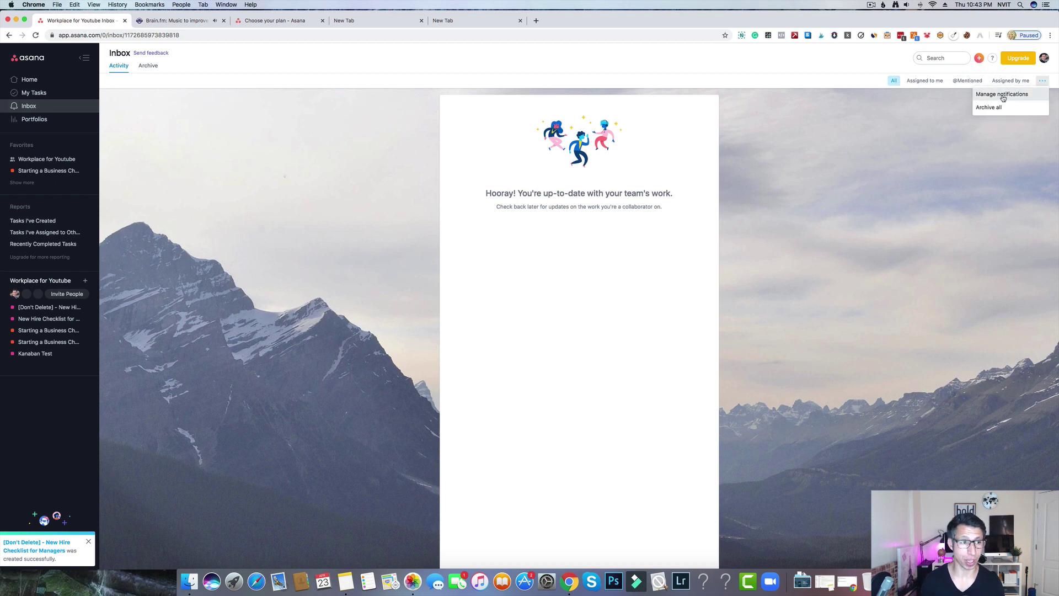
{"action": "left_click", "coordinate": [295, 187]}
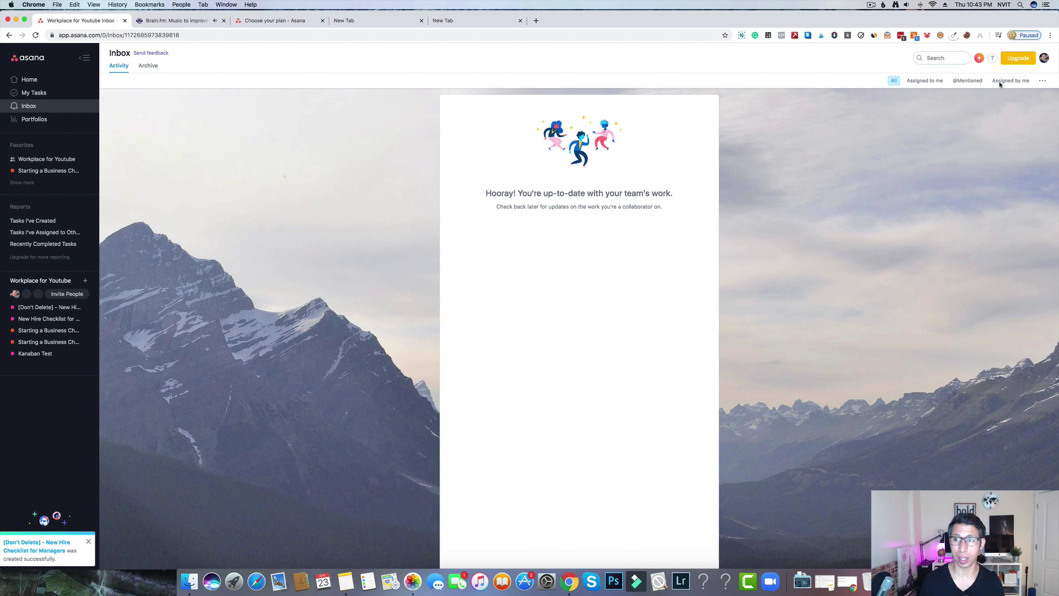
{"action": "left_click", "coordinate": [1043, 81]}
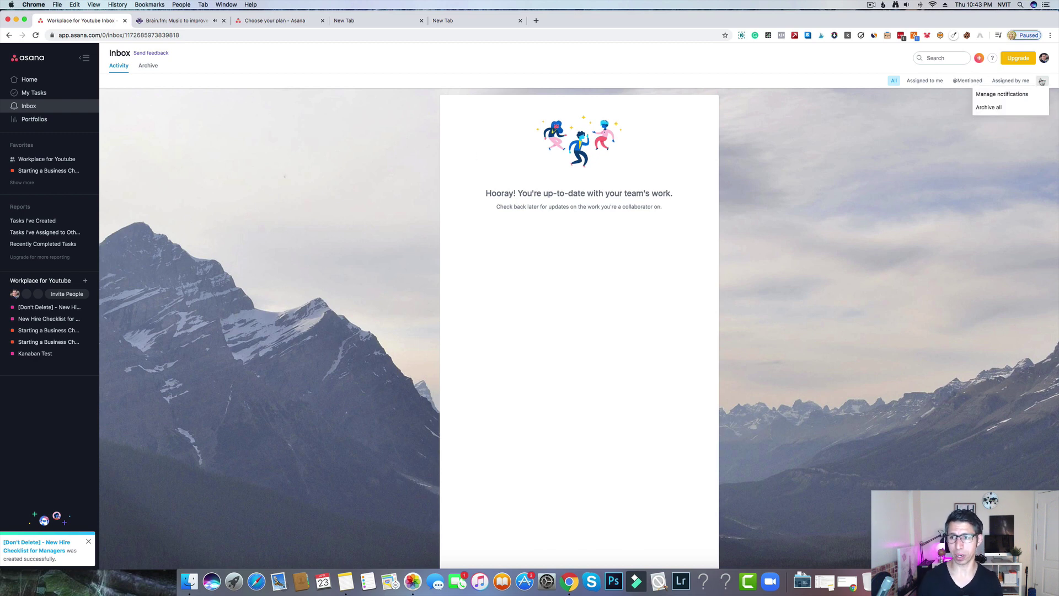
{"action": "left_click", "coordinate": [1014, 96]}
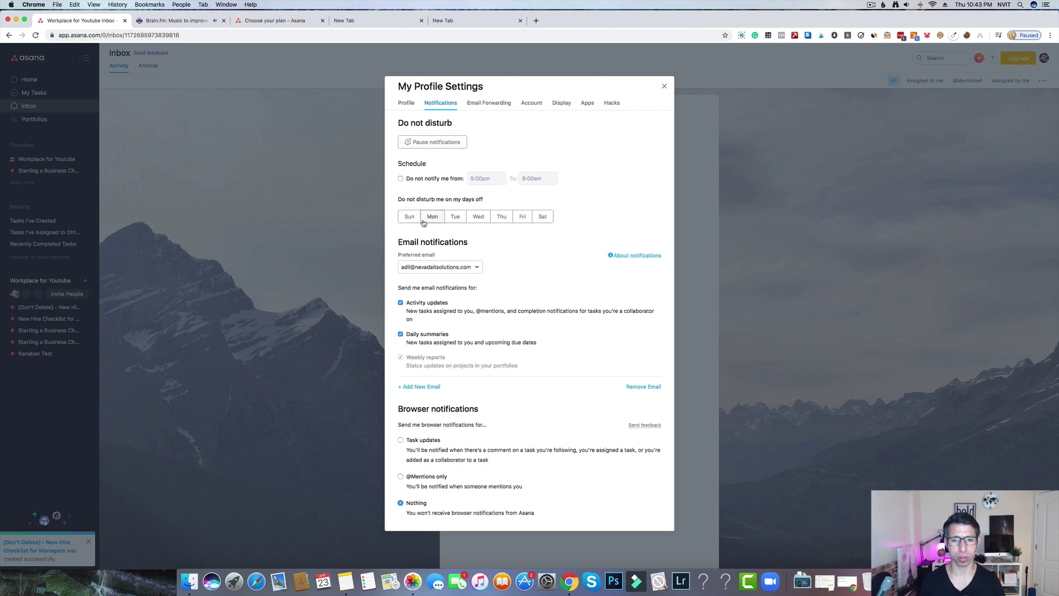
{"action": "left_click", "coordinate": [419, 180]}
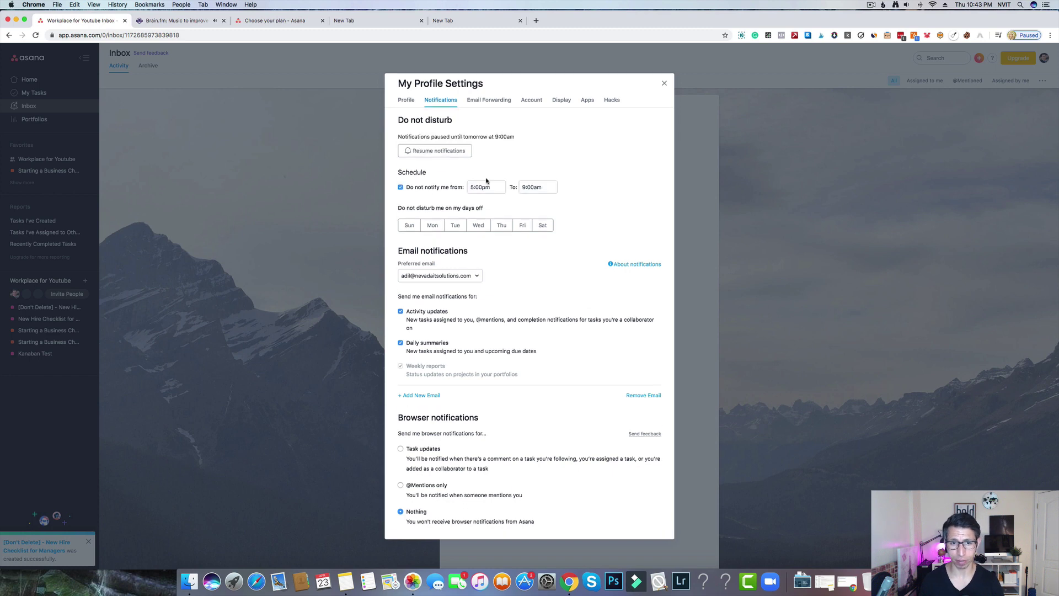
{"action": "left_click", "coordinate": [413, 189]}
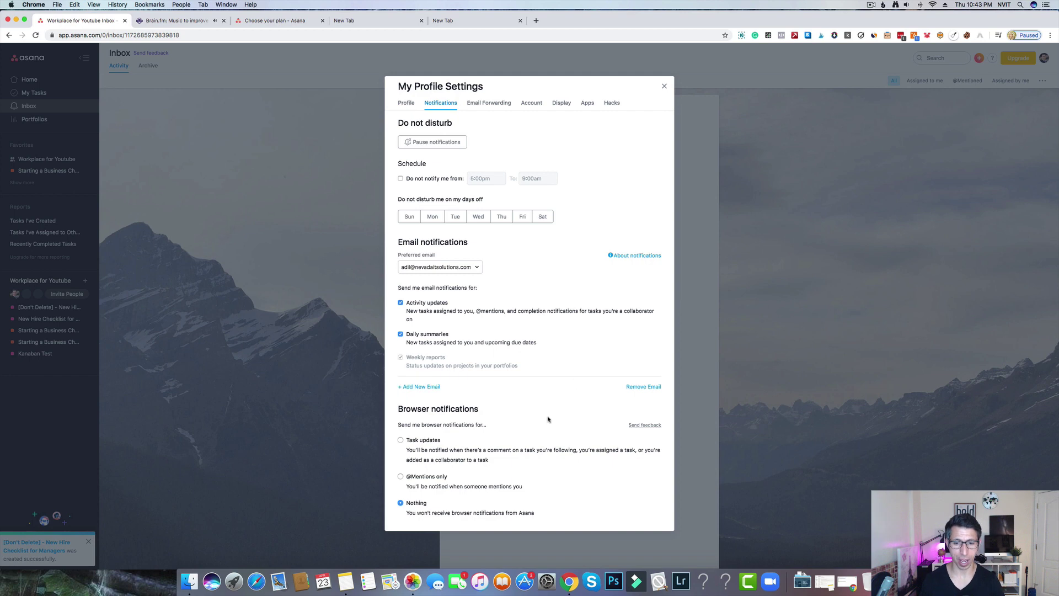
{"action": "left_click", "coordinate": [421, 442]}
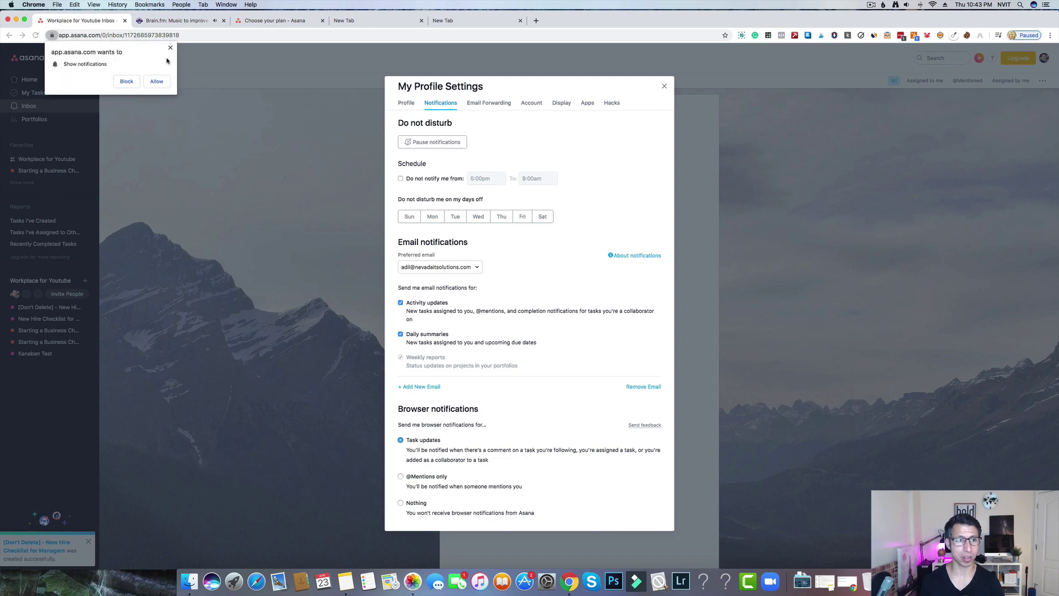
{"action": "left_click", "coordinate": [159, 81]}
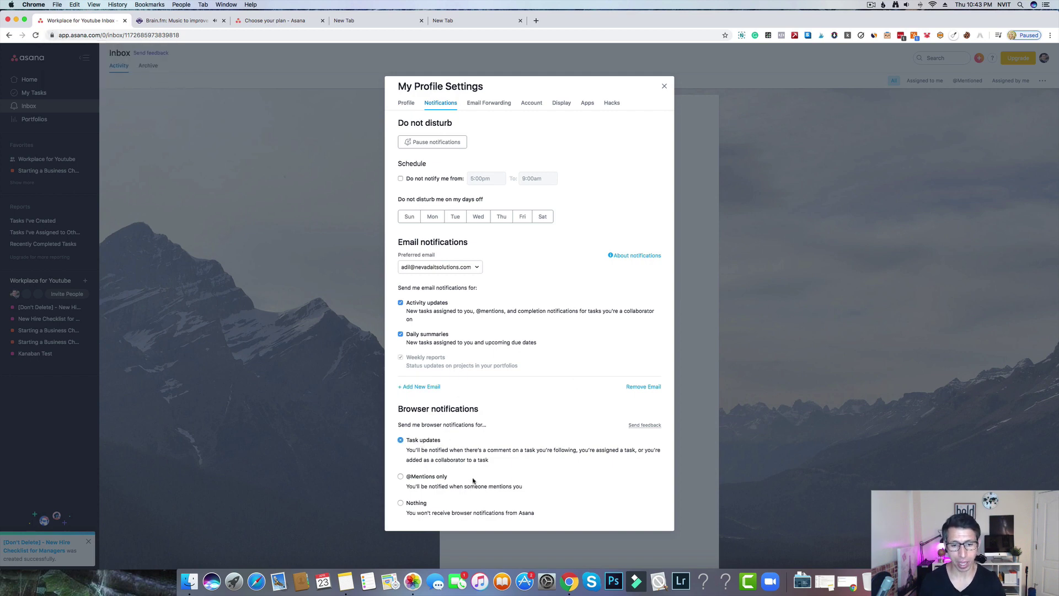
Look through the profile settings tabs, then change the Display background from Spooky to Default
{"action": "left_click", "coordinate": [479, 104]}
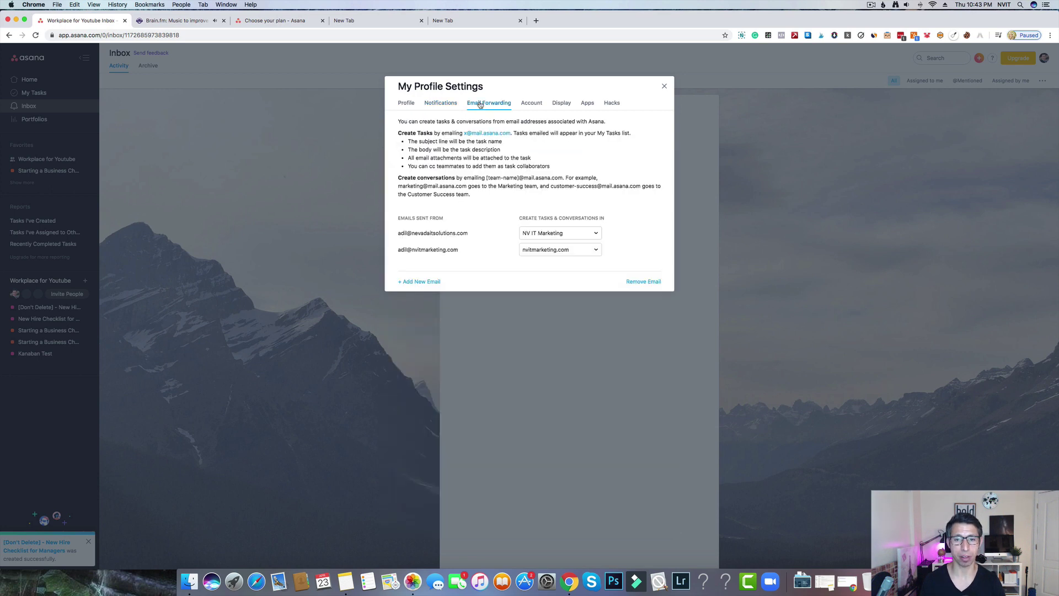
{"action": "left_click", "coordinate": [406, 104]}
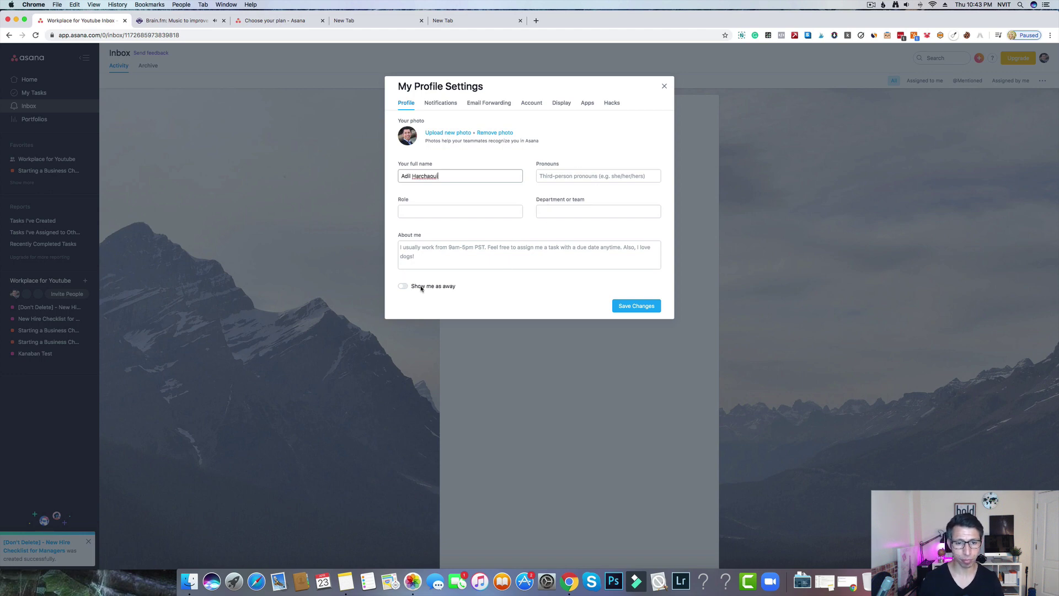
{"action": "left_click", "coordinate": [436, 102]}
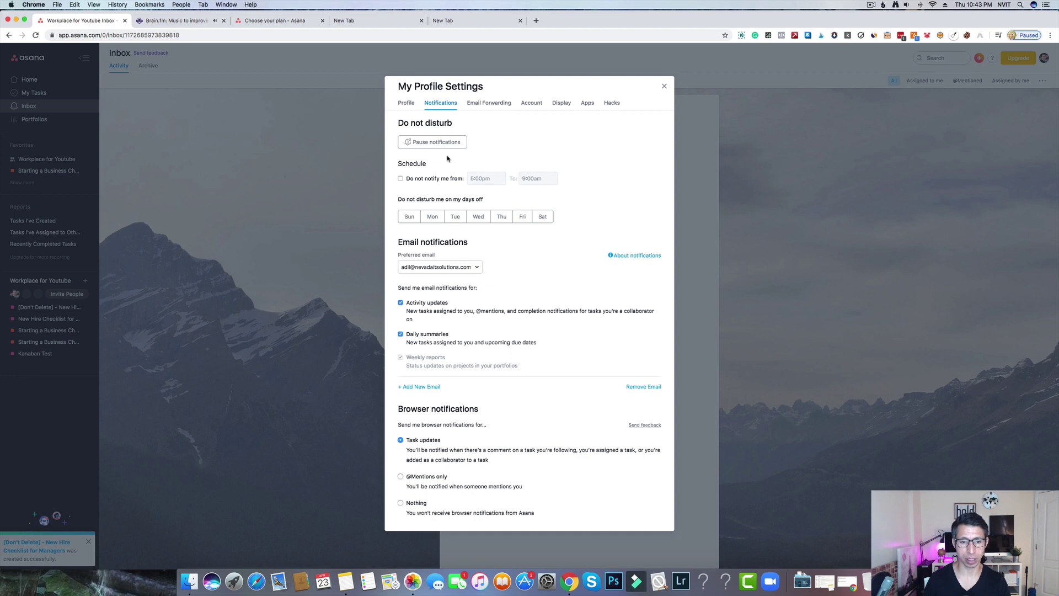
{"action": "left_click", "coordinate": [484, 106]}
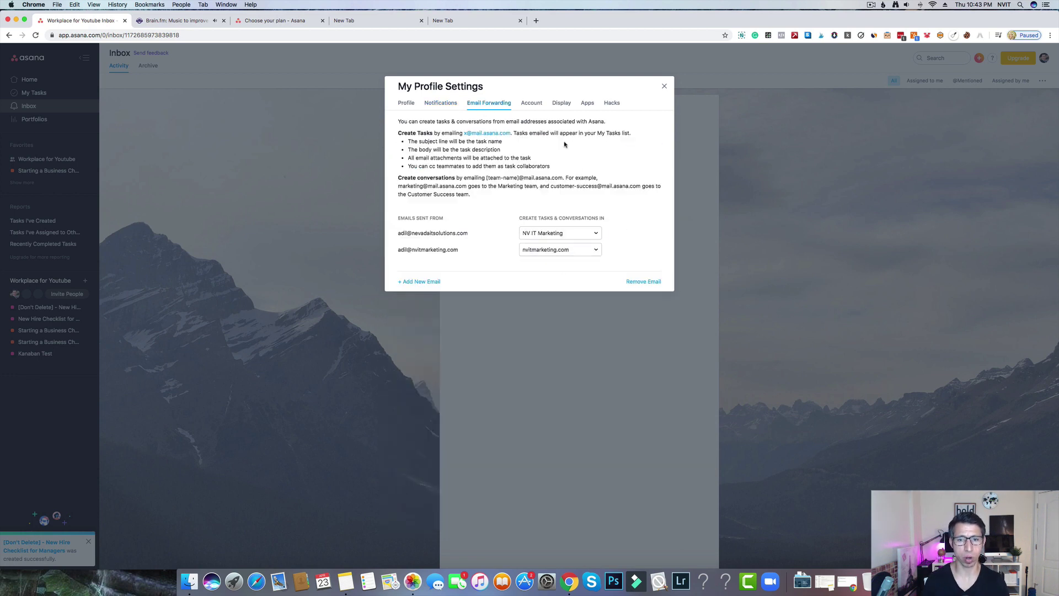
{"action": "left_click", "coordinate": [529, 109]}
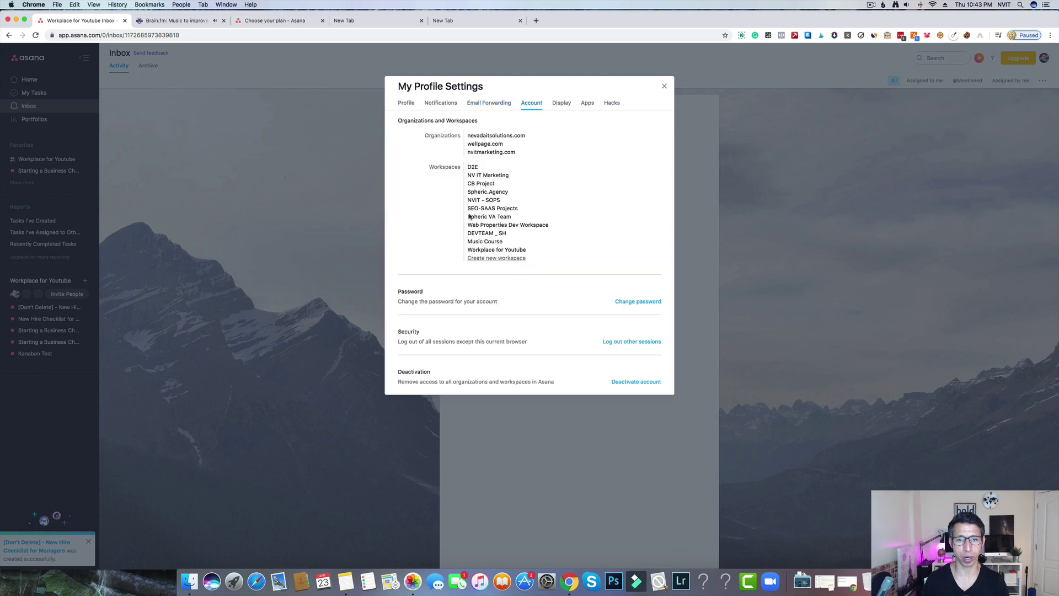
{"action": "left_click", "coordinate": [561, 105]}
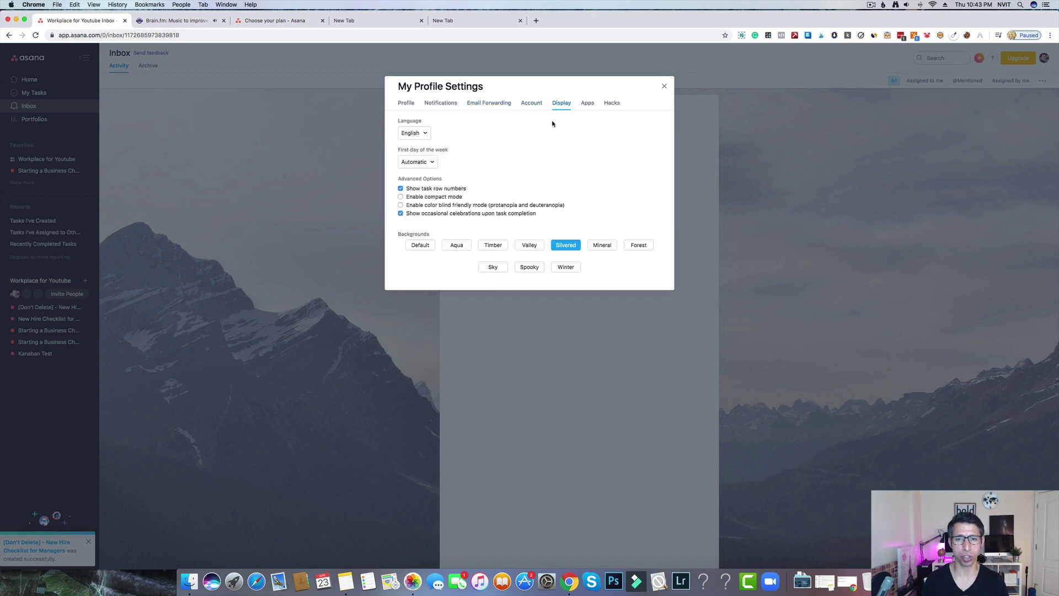
{"action": "left_click", "coordinate": [528, 314]}
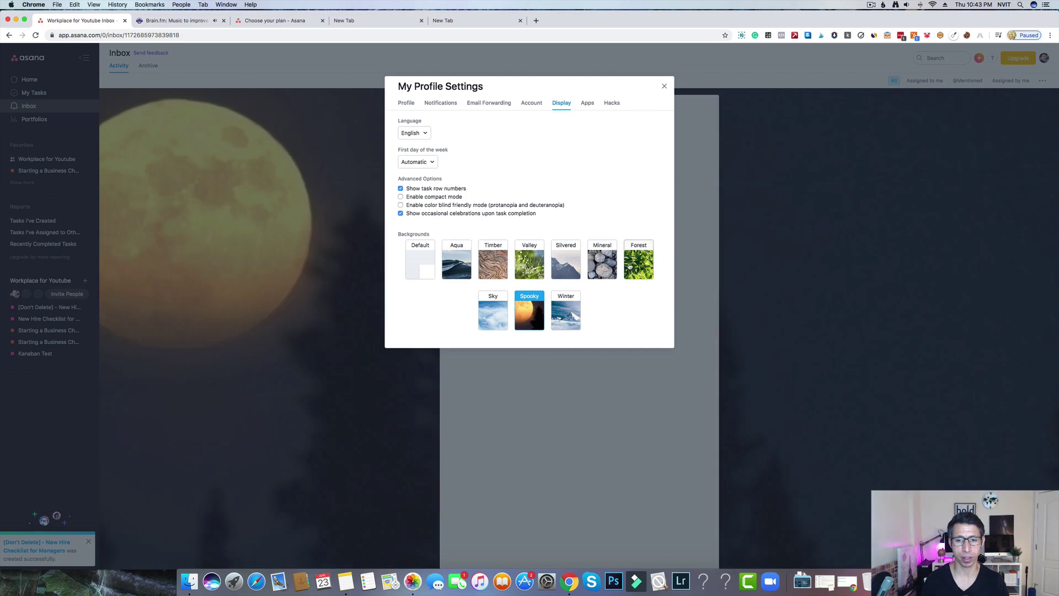
{"action": "left_click", "coordinate": [423, 265]}
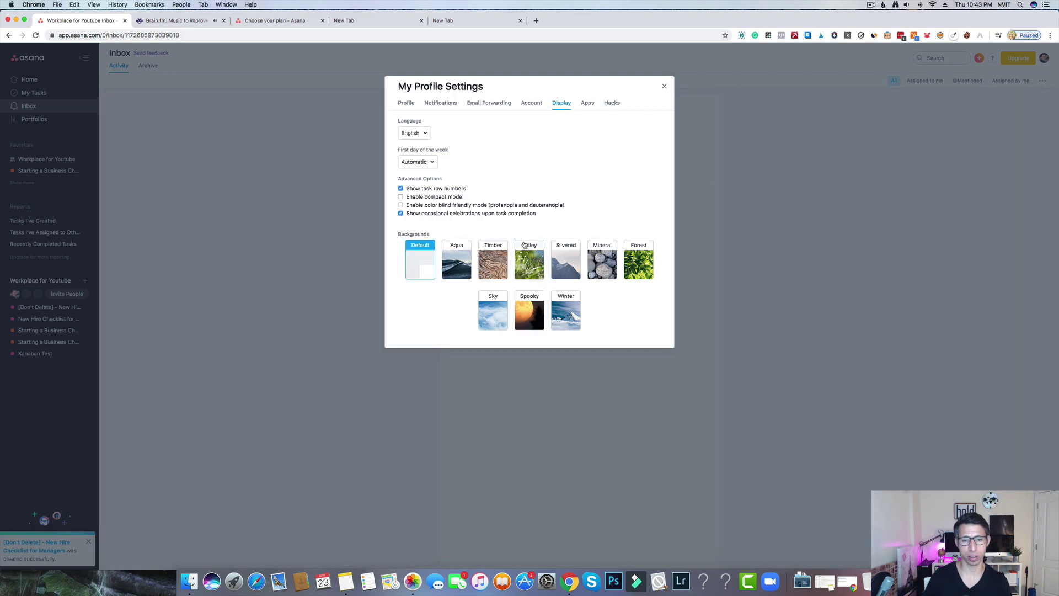
Show the Apps page in profile settings, glancing at Hacks before returning to Apps
{"action": "left_click", "coordinate": [587, 104]}
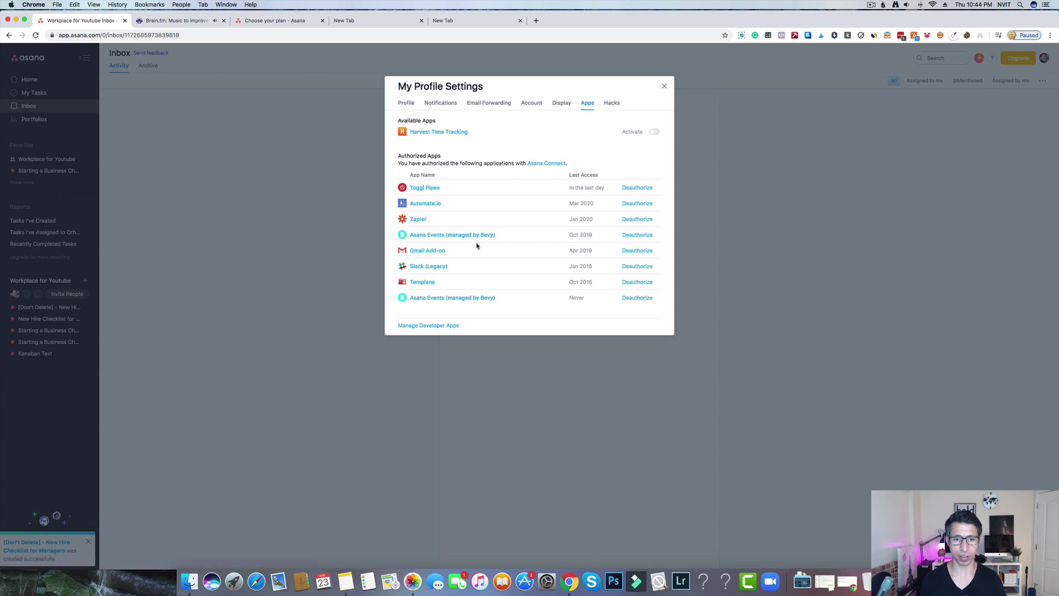
{"action": "left_click", "coordinate": [612, 104]}
{"action": "left_click", "coordinate": [588, 104]}
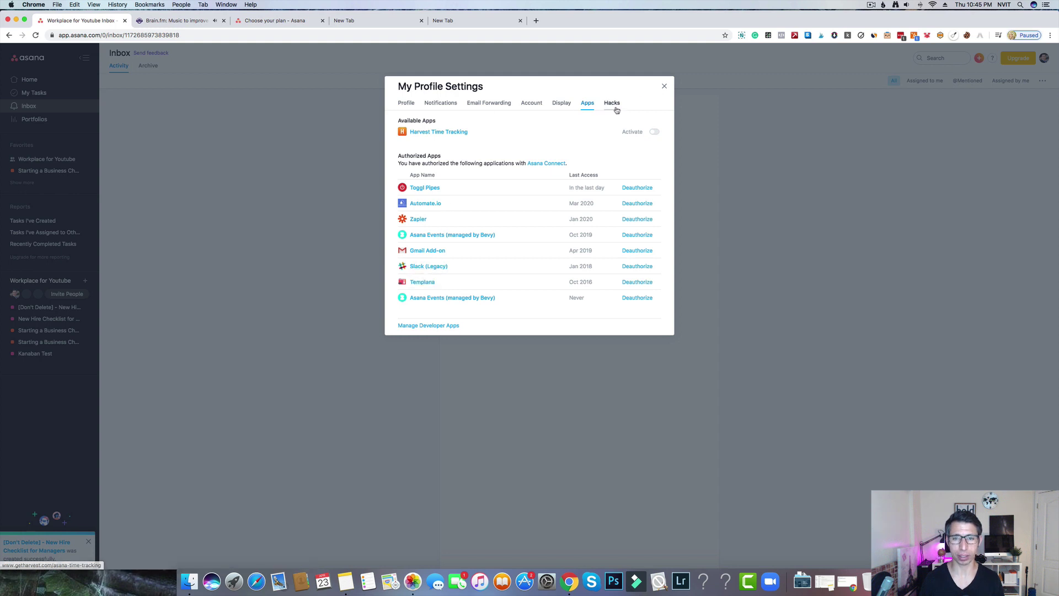
Close My Profile Settings and glance at the quick-add and profile menus
{"action": "left_click", "coordinate": [665, 87]}
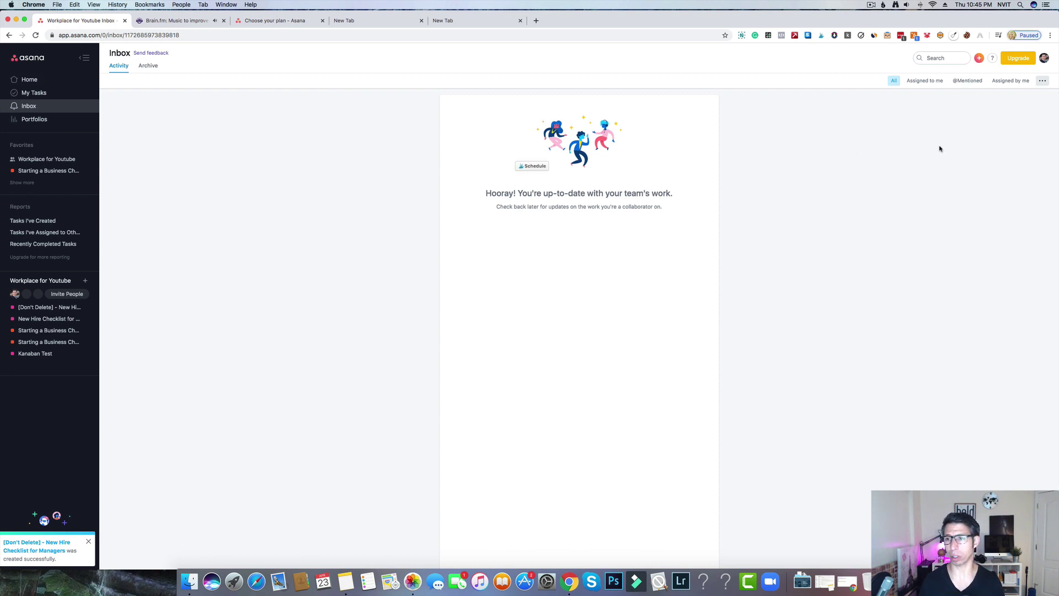
{"action": "left_click", "coordinate": [980, 58]}
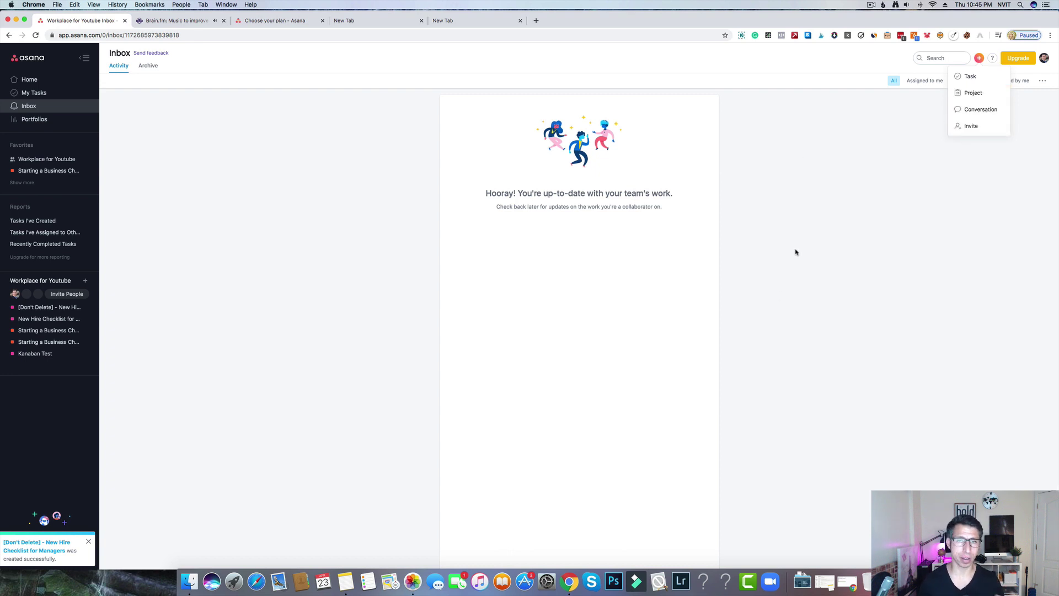
{"action": "left_click", "coordinate": [1044, 59]}
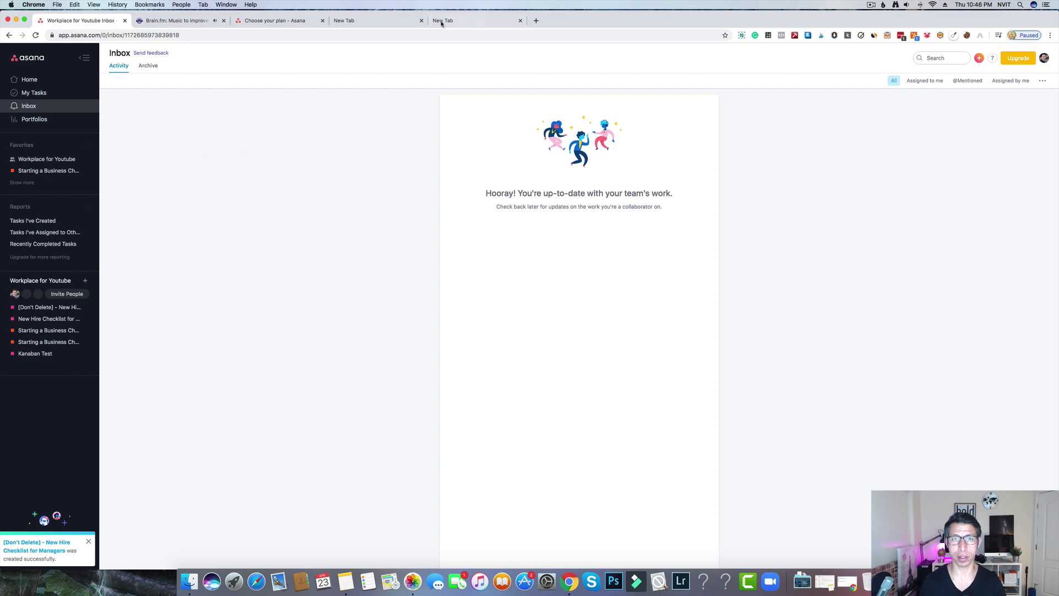
{"action": "left_click", "coordinate": [273, 21]}
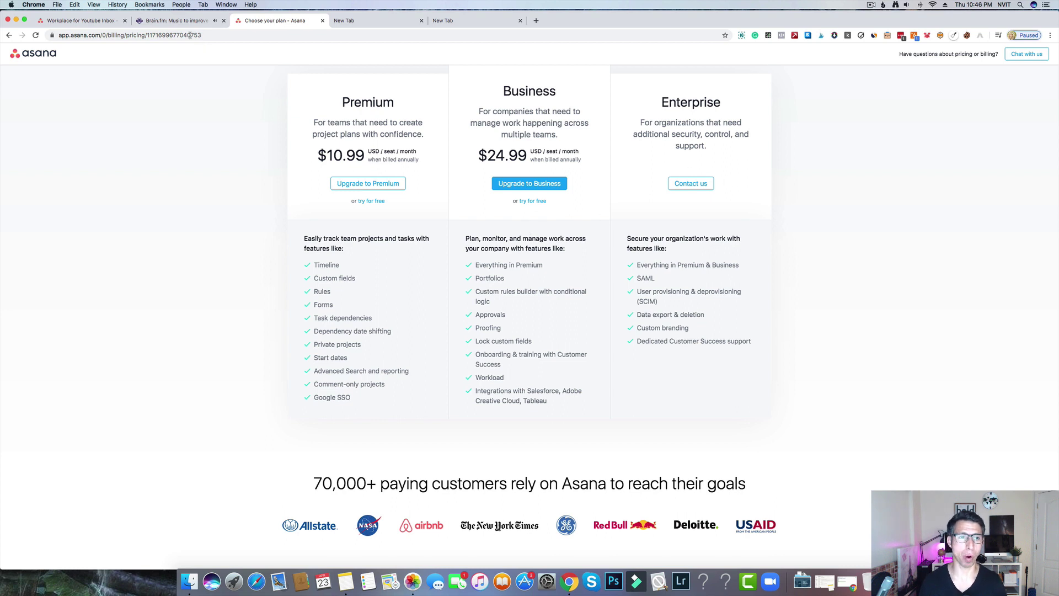
{"action": "left_click", "coordinate": [92, 23]}
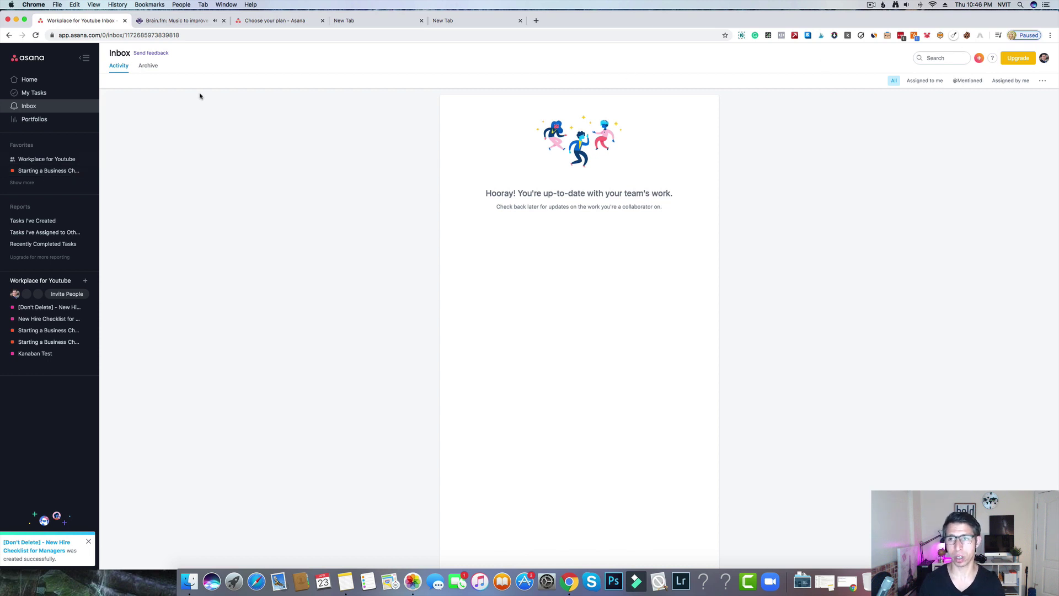
Log out of Asana from the avatar menu, bringing up the Log In page
{"action": "left_click", "coordinate": [1046, 58]}
{"action": "mouse_move", "coordinate": [986, 164]}
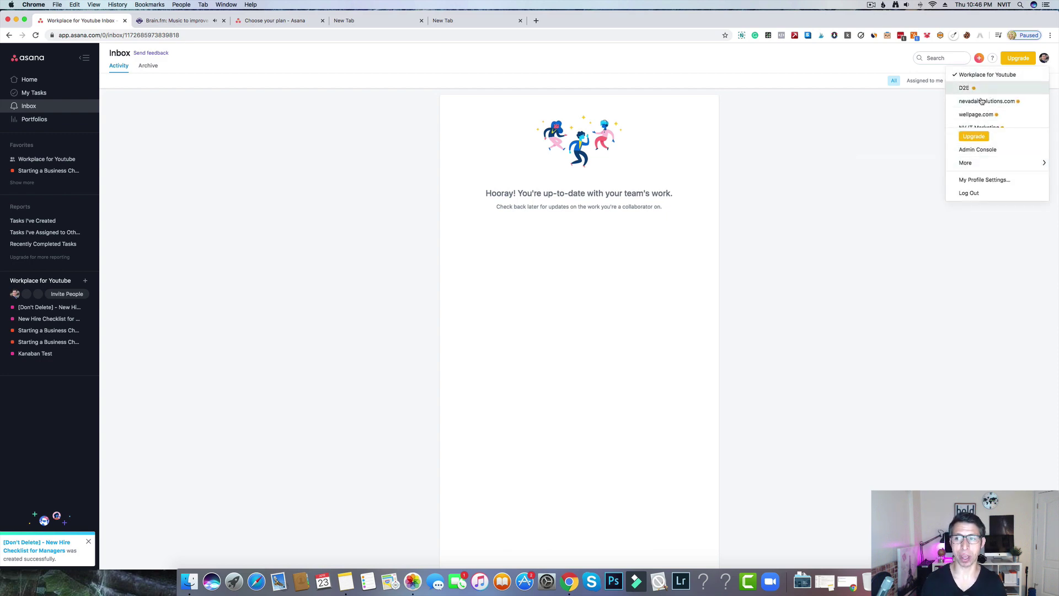
{"action": "left_click", "coordinate": [870, 191]}
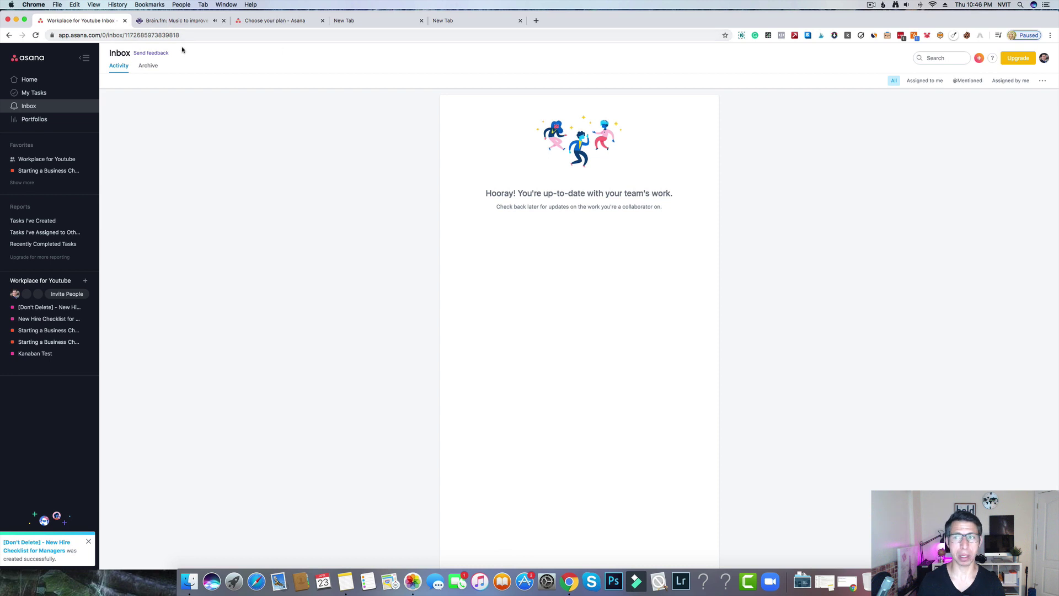
{"action": "left_click", "coordinate": [1044, 61]}
{"action": "left_click", "coordinate": [977, 194]}
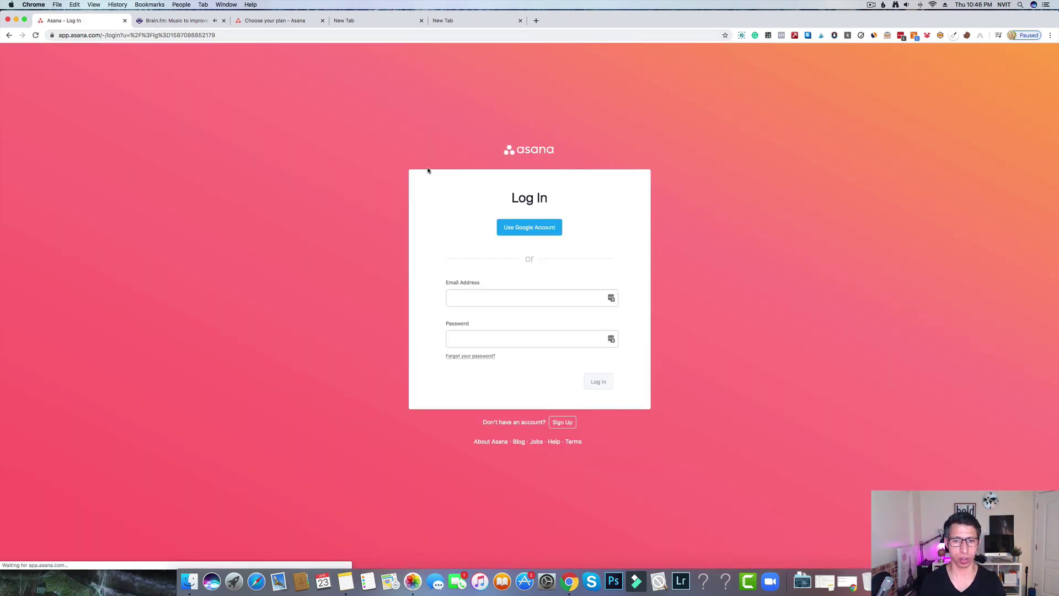
{"action": "left_click", "coordinate": [219, 35]}
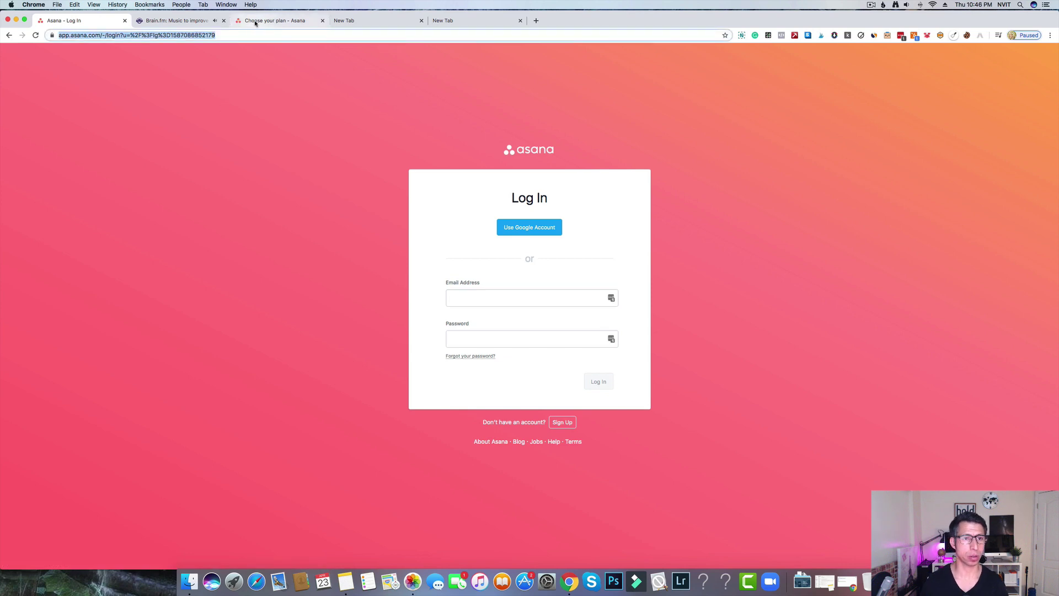
Go to asana.com to load the public Asana marketing homepage
{"action": "type", "text": "as"}
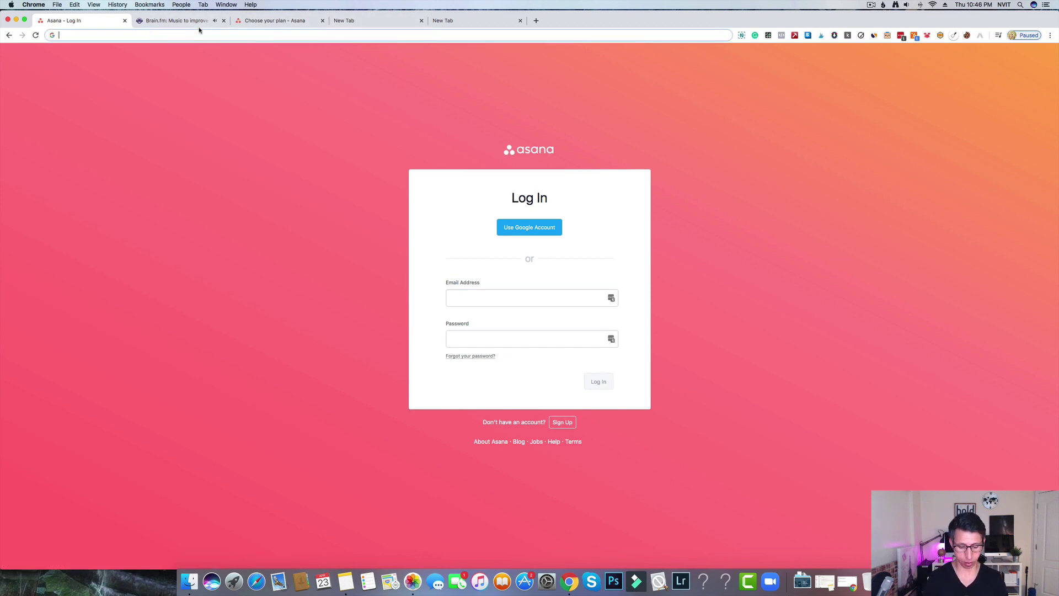
{"action": "type", "text": "ana."}
{"action": "key", "text": "Return"}
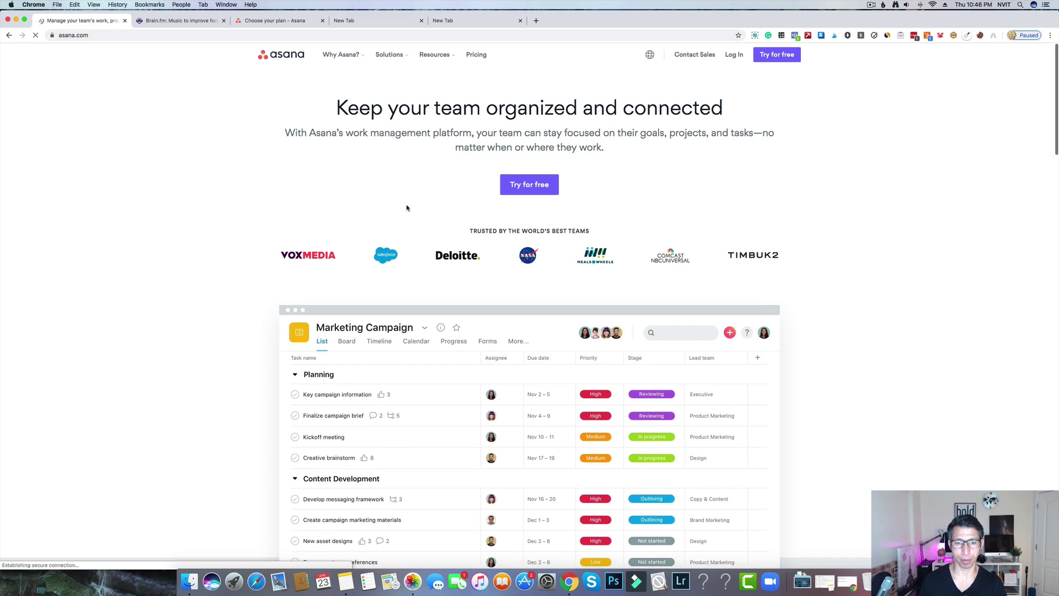
{"action": "scroll", "coordinate": [408, 208], "scroll_direction": "down", "scroll_amount": 4}
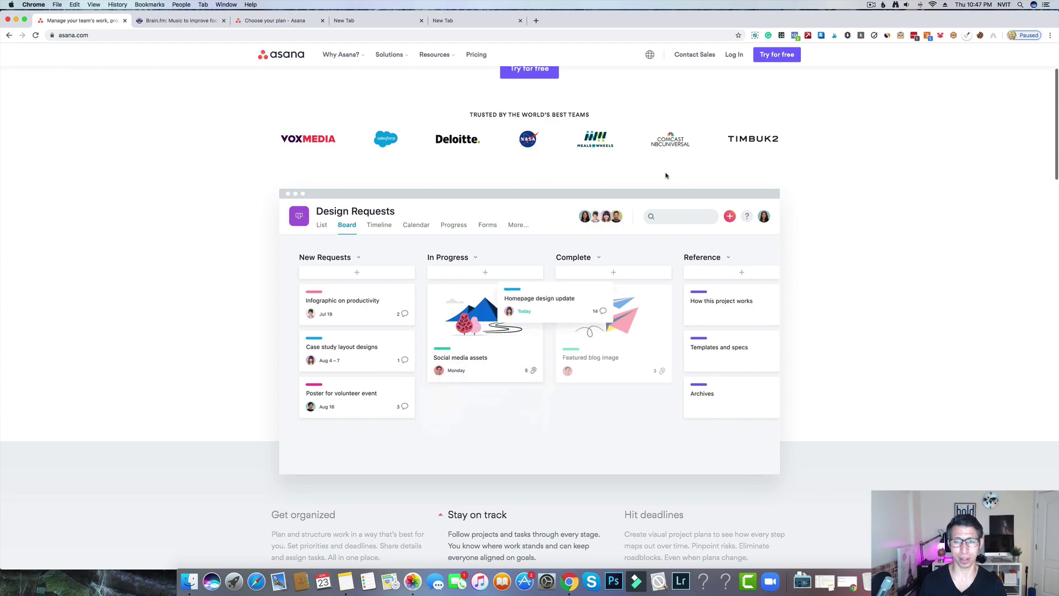
{"action": "scroll", "coordinate": [666, 175], "scroll_direction": "down", "scroll_amount": 3}
Scroll up and down through the homepage sections
{"action": "scroll", "coordinate": [666, 176], "scroll_direction": "up", "scroll_amount": 1}
{"action": "scroll", "coordinate": [665, 176], "scroll_direction": "down", "scroll_amount": 2}
{"action": "scroll", "coordinate": [665, 175], "scroll_direction": "down", "scroll_amount": 20}
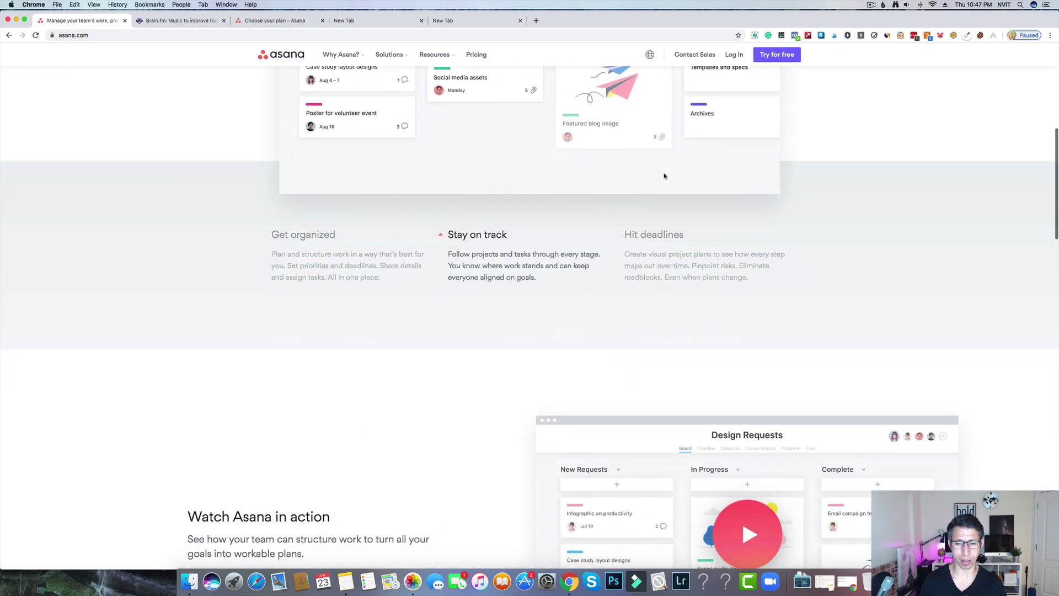
{"action": "scroll", "coordinate": [665, 176], "scroll_direction": "down", "scroll_amount": 15}
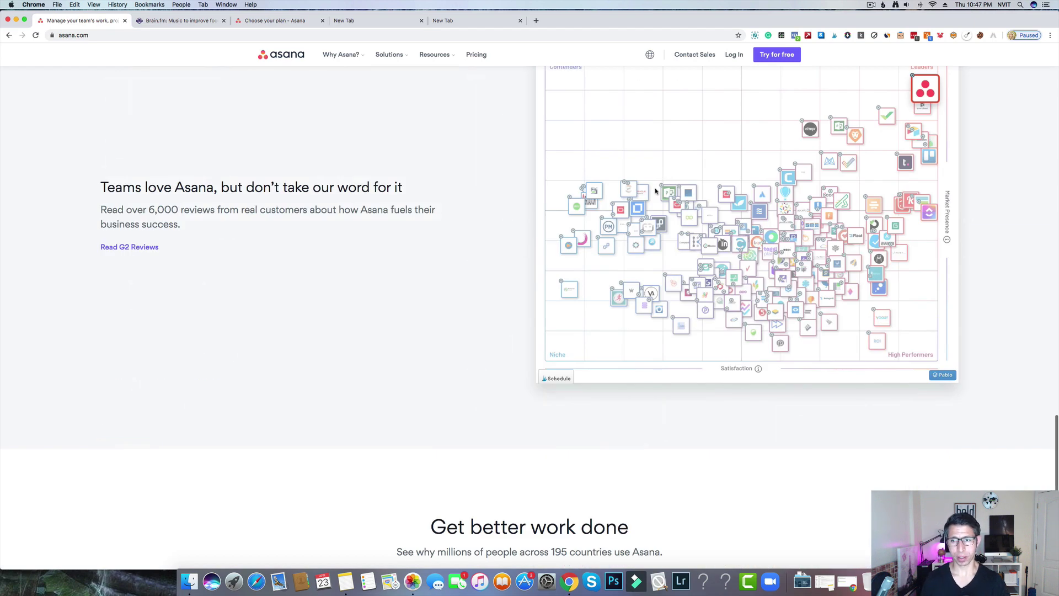
{"action": "scroll", "coordinate": [640, 210], "scroll_direction": "down", "scroll_amount": 7}
{"action": "scroll", "coordinate": [638, 208], "scroll_direction": "up", "scroll_amount": 6}
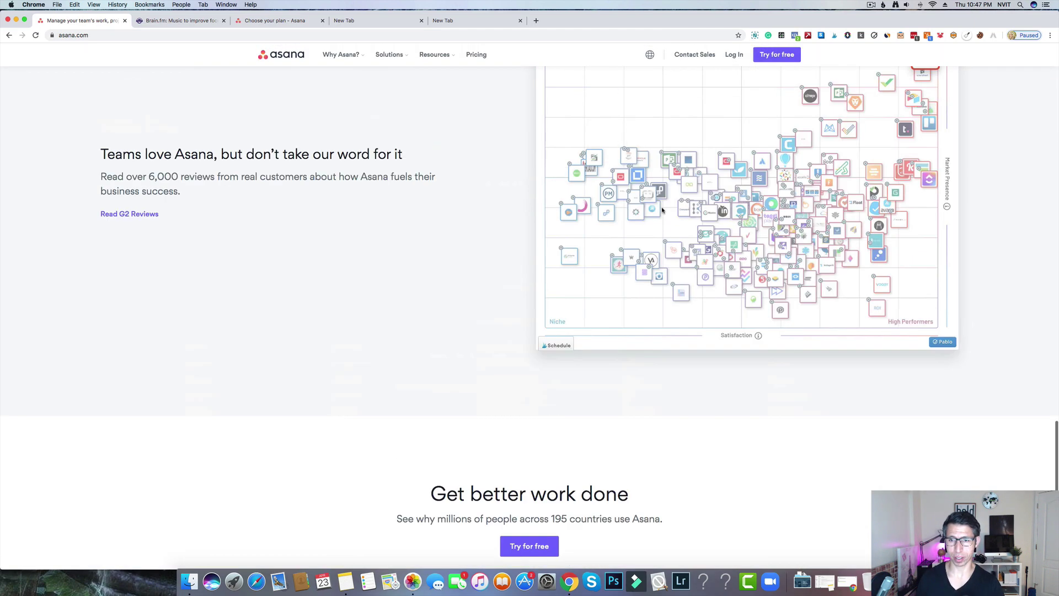
{"action": "scroll", "coordinate": [799, 198], "scroll_direction": "up", "scroll_amount": 2}
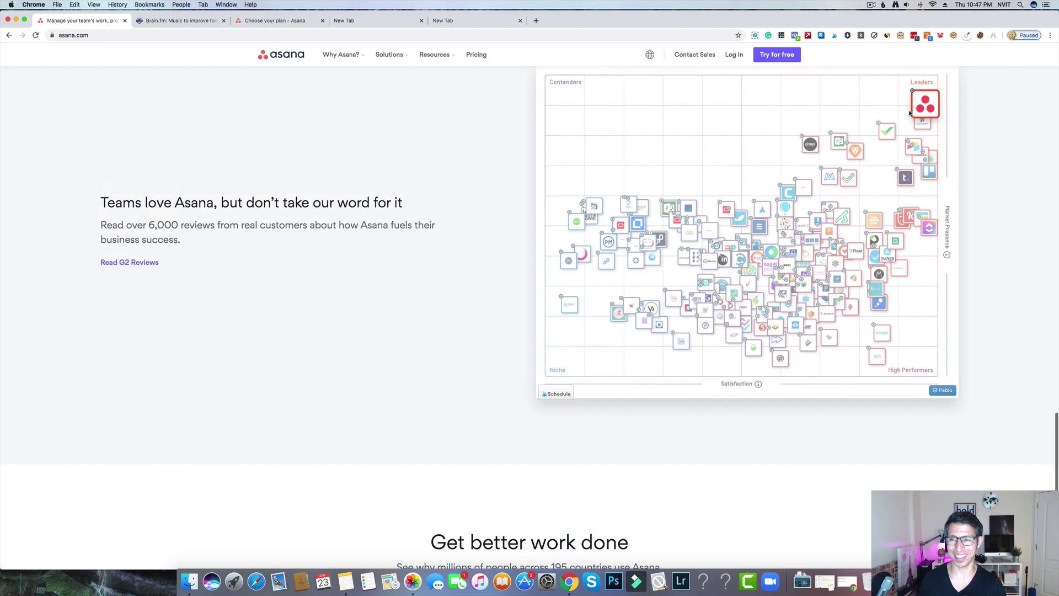
{"action": "scroll", "coordinate": [381, 303], "scroll_direction": "down", "scroll_amount": 7}
{"action": "scroll", "coordinate": [406, 295], "scroll_direction": "up", "scroll_amount": 1}
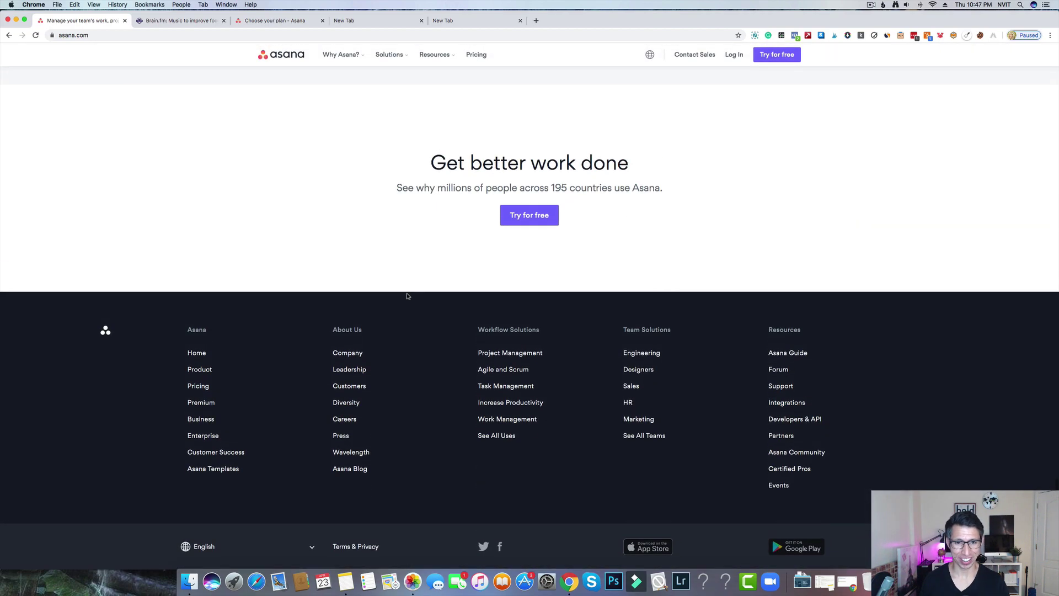
{"action": "scroll", "coordinate": [407, 296], "scroll_direction": "up", "scroll_amount": 15}
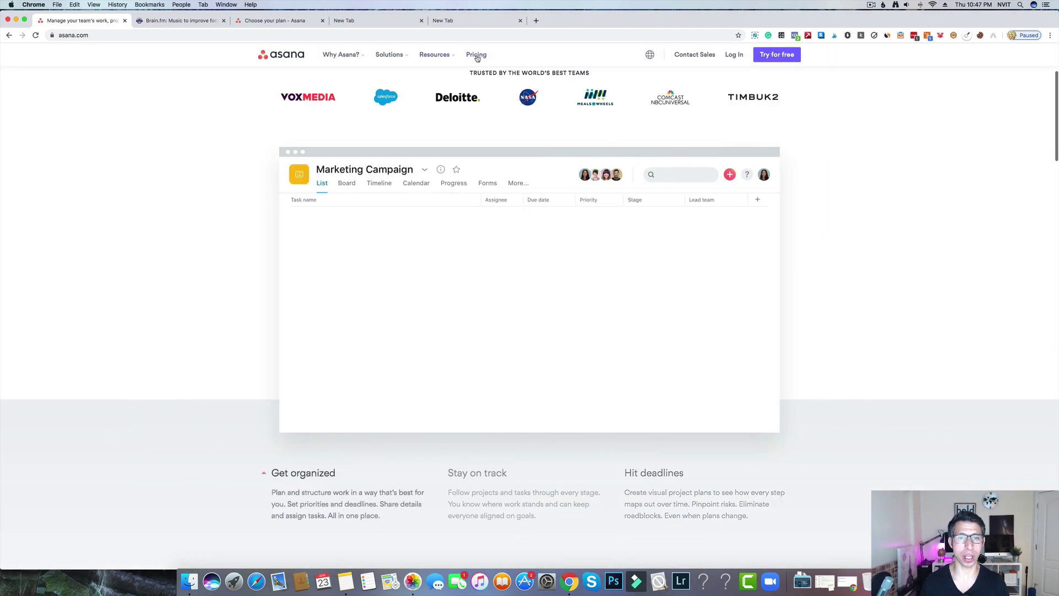
Open the Asana pricing page and highlight the Basic plan's teammate limit
{"action": "left_click", "coordinate": [475, 56]}
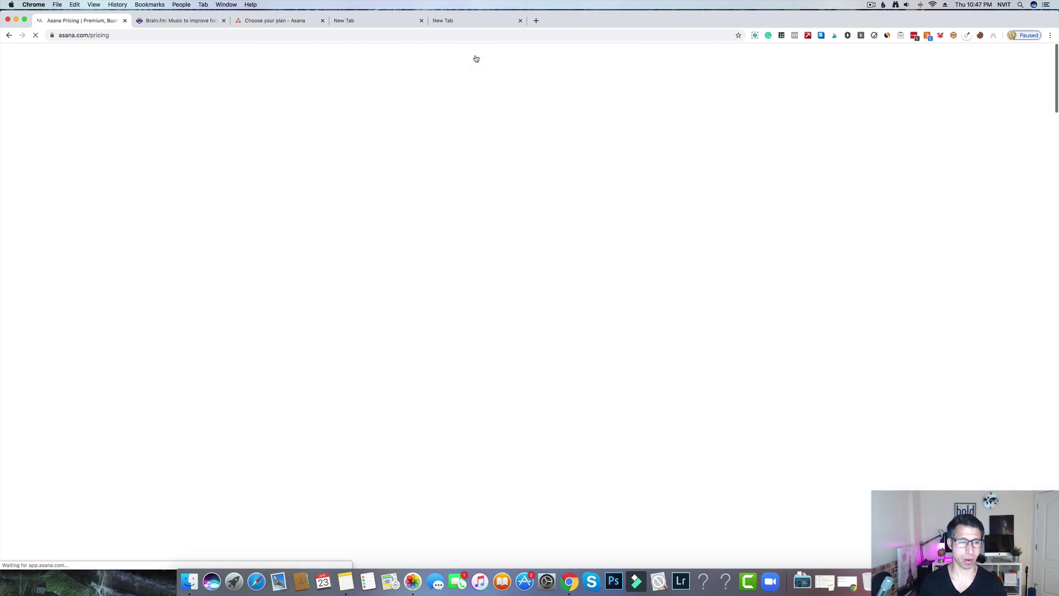
{"action": "scroll", "coordinate": [795, 291], "scroll_direction": "down", "scroll_amount": 4}
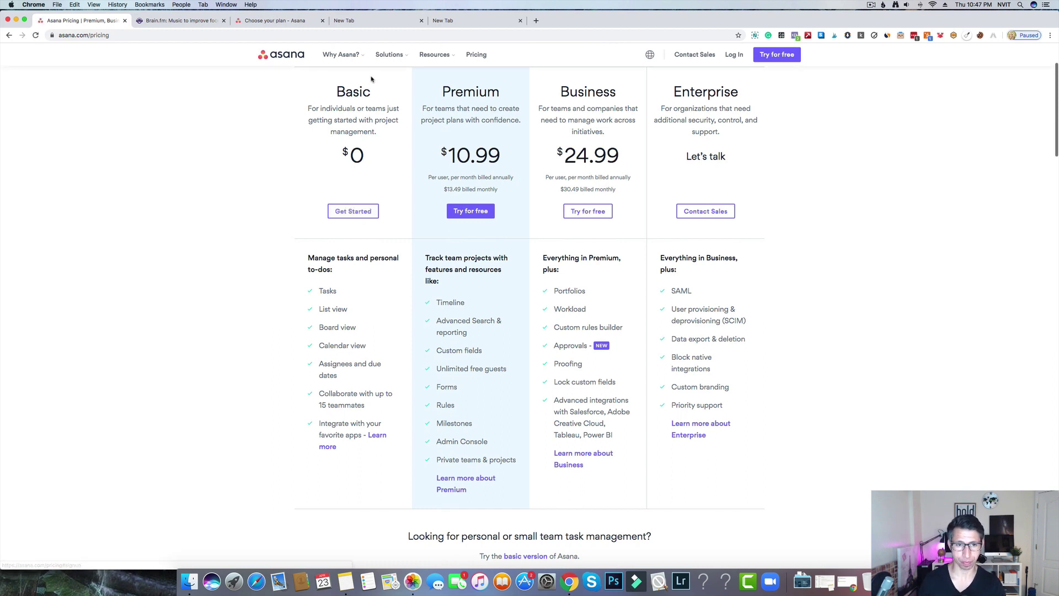
{"action": "left_click_drag", "start_coordinate": [323, 409], "coordinate": [364, 406]}
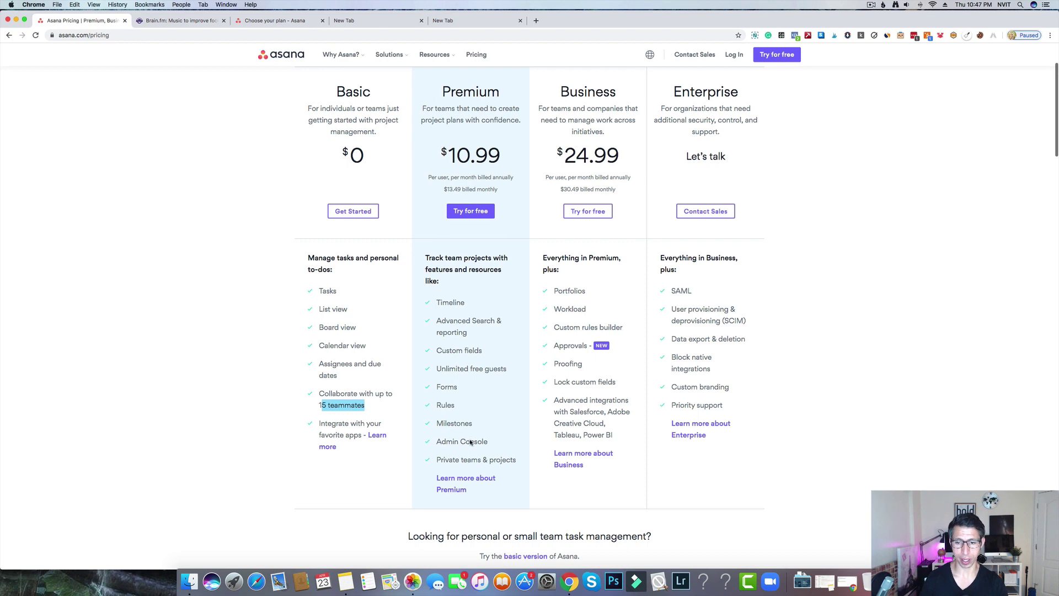
Briefly highlight Private teams & projects, then highlight Business's new Approvals feature instead
{"action": "scroll", "coordinate": [470, 436], "scroll_direction": "up", "scroll_amount": 3}
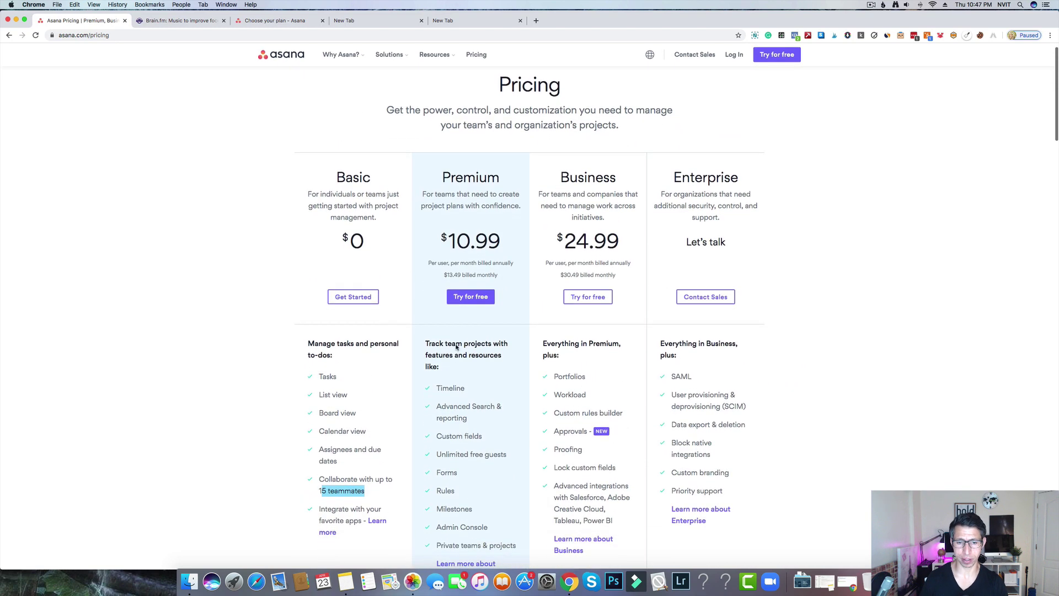
{"action": "scroll", "coordinate": [448, 369], "scroll_direction": "down", "scroll_amount": 1}
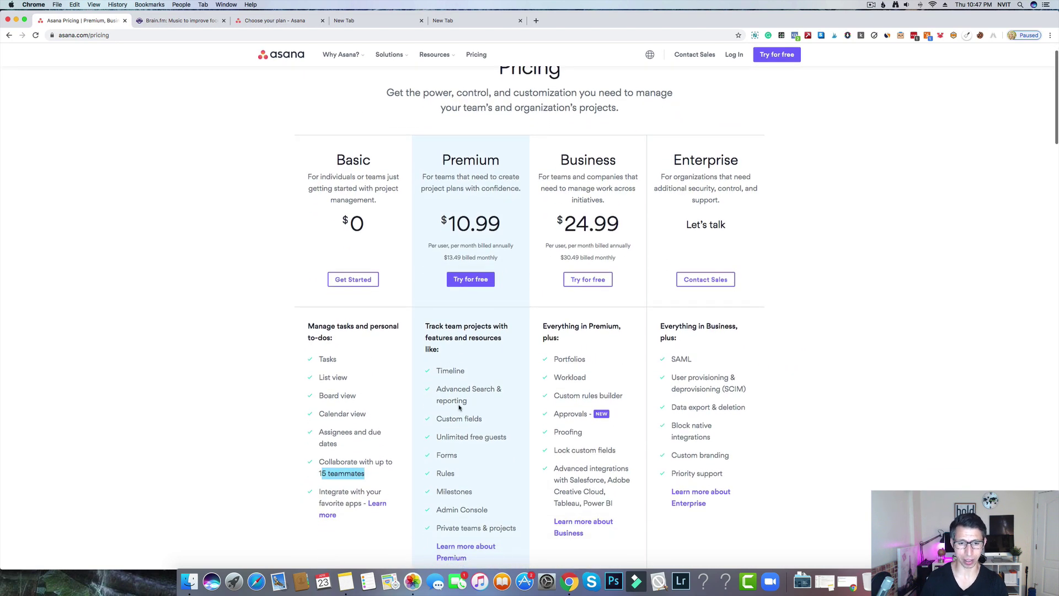
{"action": "scroll", "coordinate": [474, 398], "scroll_direction": "down", "scroll_amount": 2}
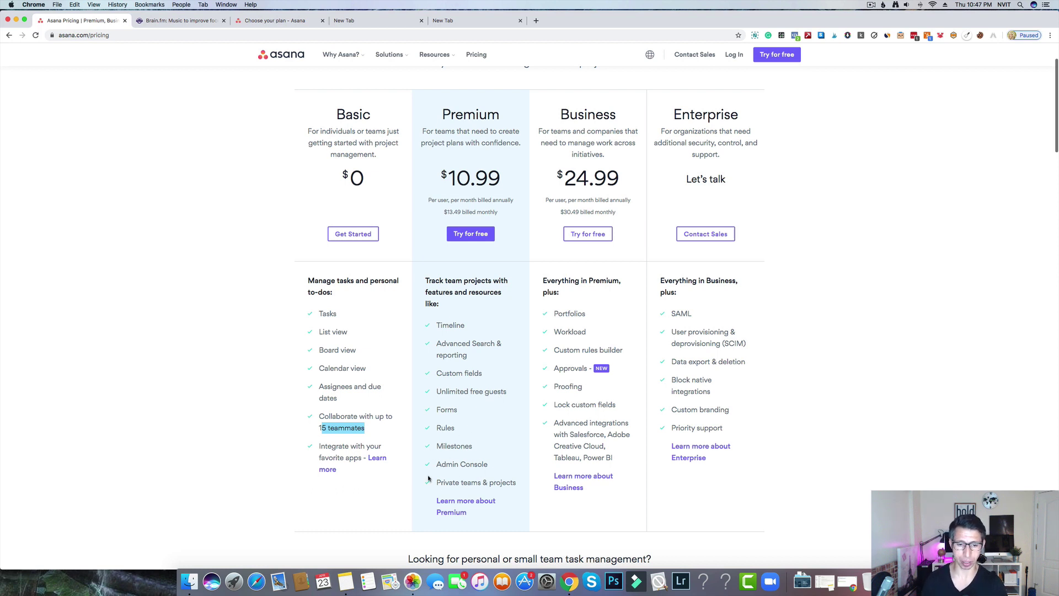
{"action": "left_click_drag", "start_coordinate": [440, 484], "coordinate": [506, 484]}
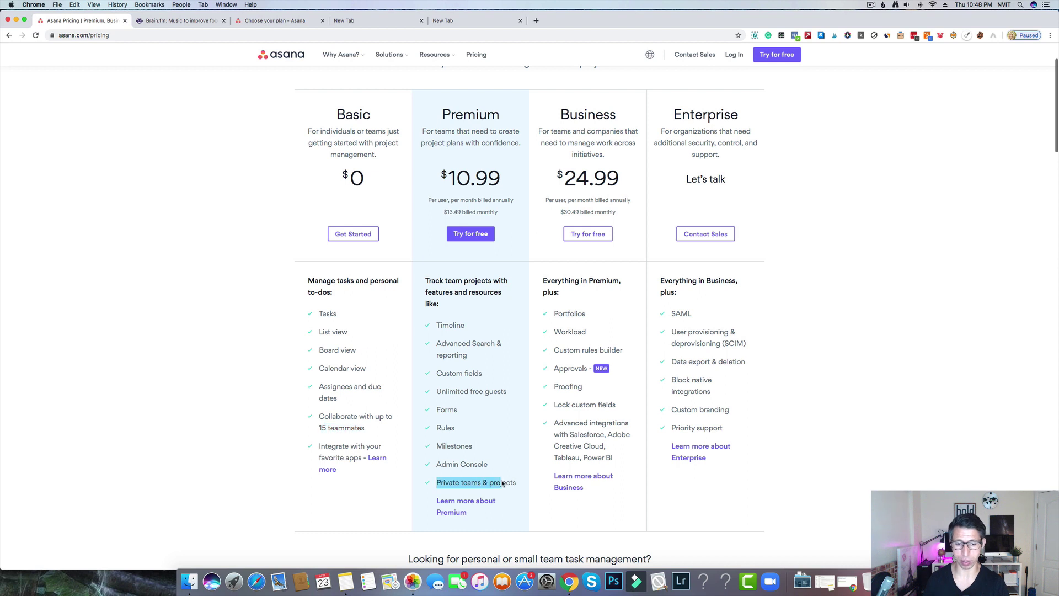
{"action": "left_click", "coordinate": [505, 484]}
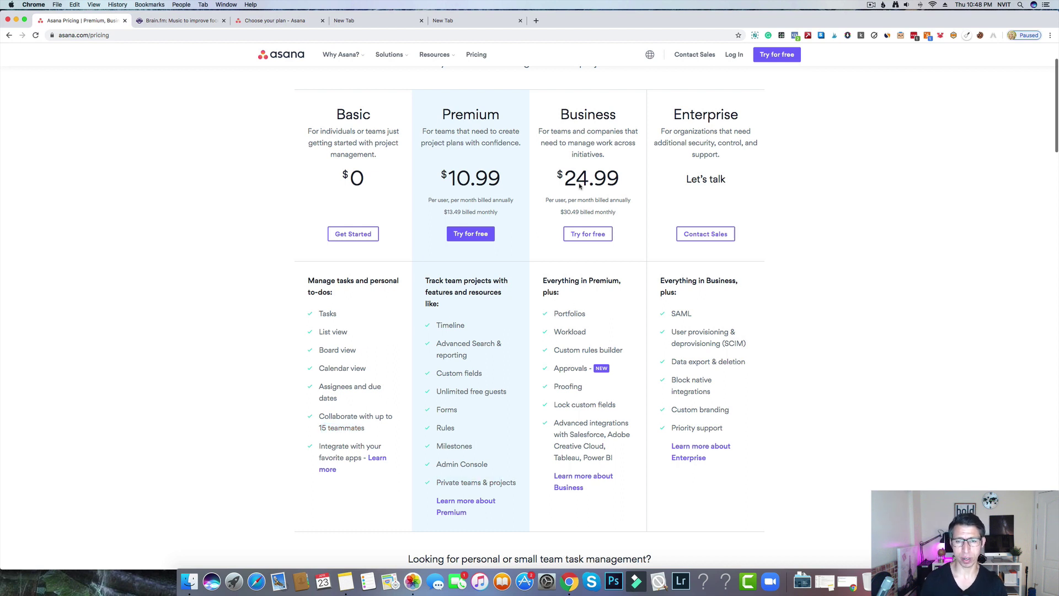
{"action": "left_click_drag", "start_coordinate": [554, 368], "coordinate": [595, 368]}
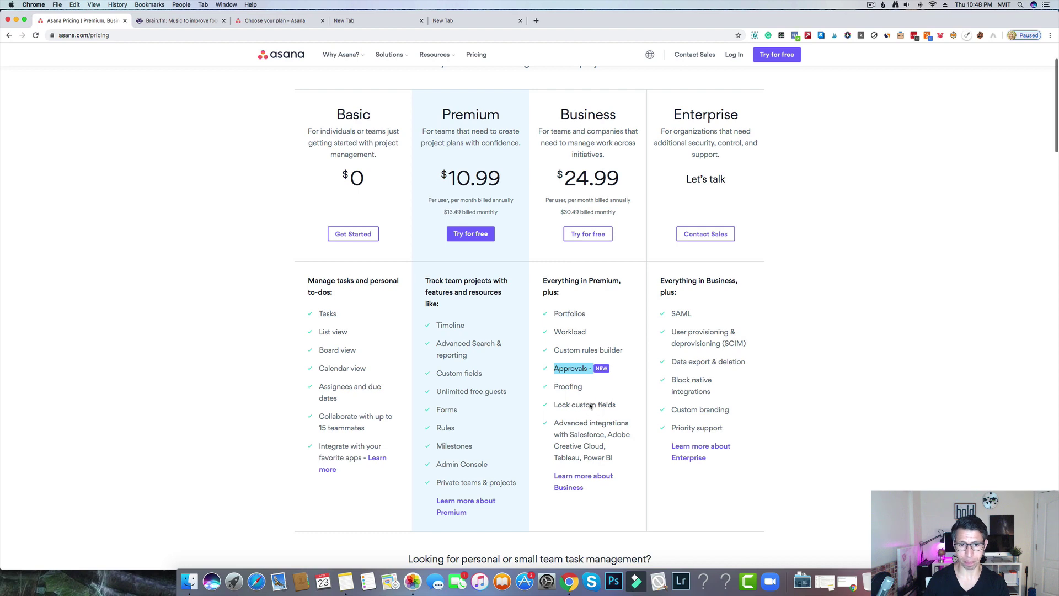
{"action": "scroll", "coordinate": [589, 411], "scroll_direction": "down", "scroll_amount": 4}
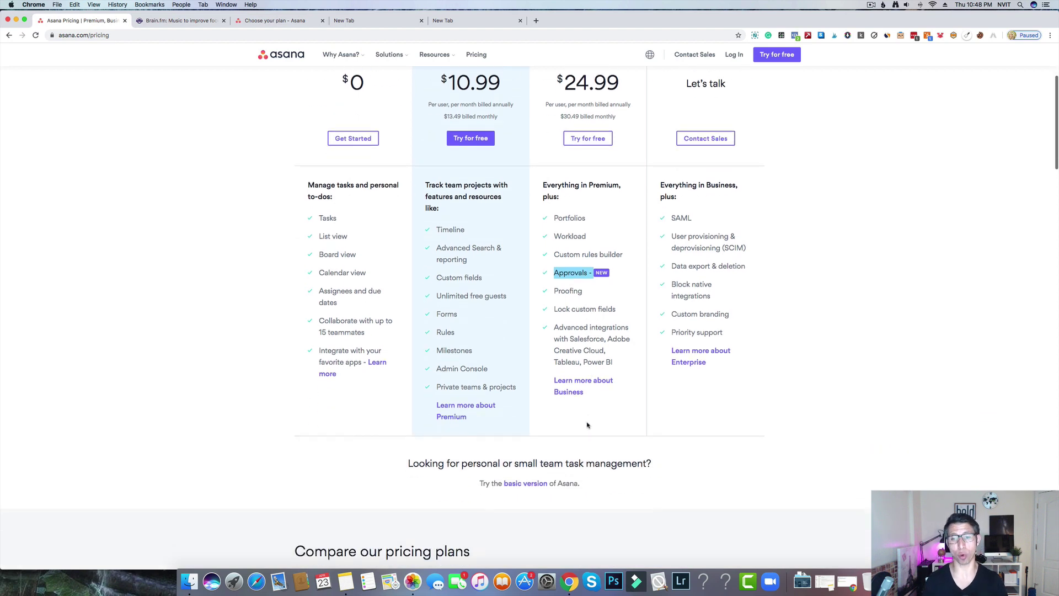
{"action": "scroll", "coordinate": [596, 370], "scroll_direction": "up", "scroll_amount": 1}
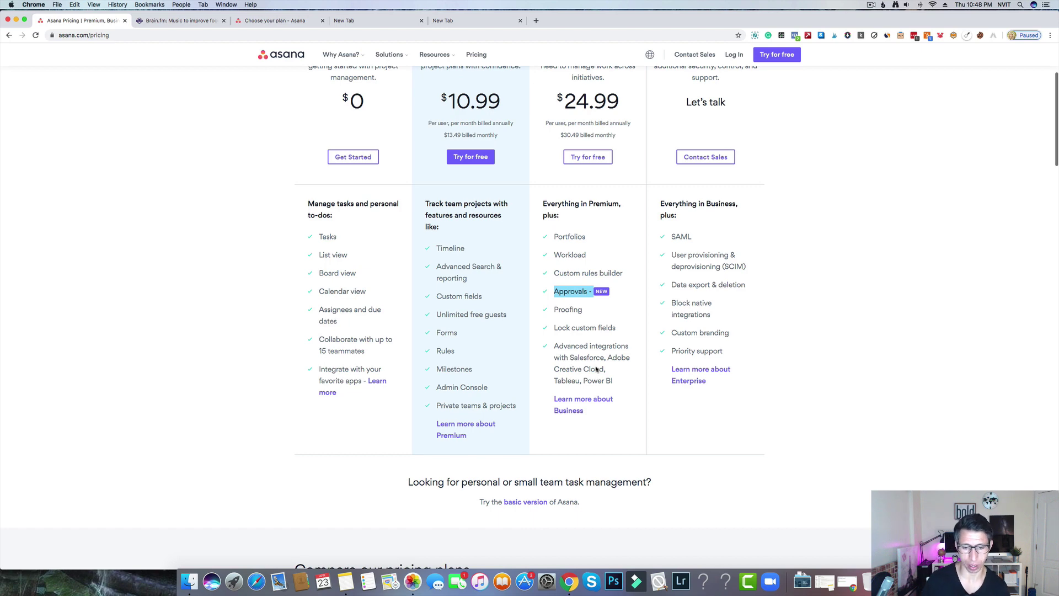
{"action": "scroll", "coordinate": [601, 378], "scroll_direction": "down", "scroll_amount": 3}
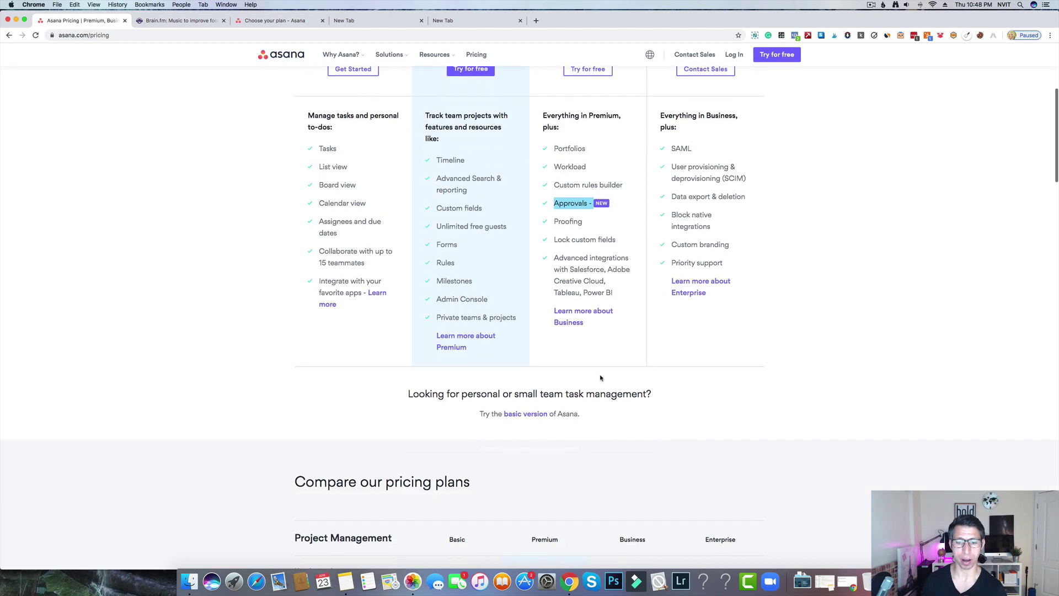
{"action": "scroll", "coordinate": [600, 378], "scroll_direction": "down", "scroll_amount": 15}
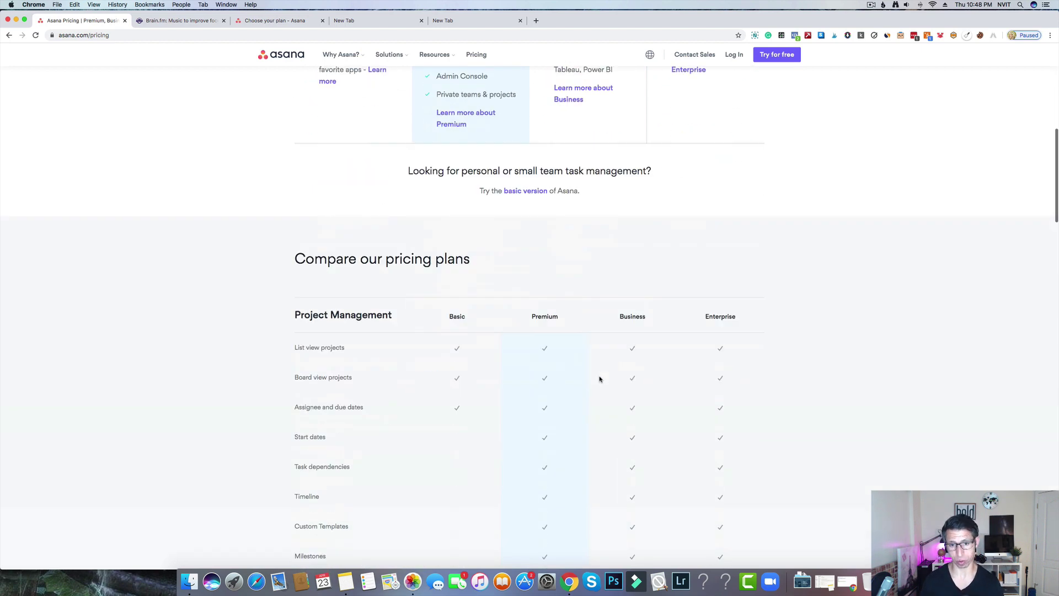
{"action": "scroll", "coordinate": [497, 419], "scroll_direction": "down", "scroll_amount": 7}
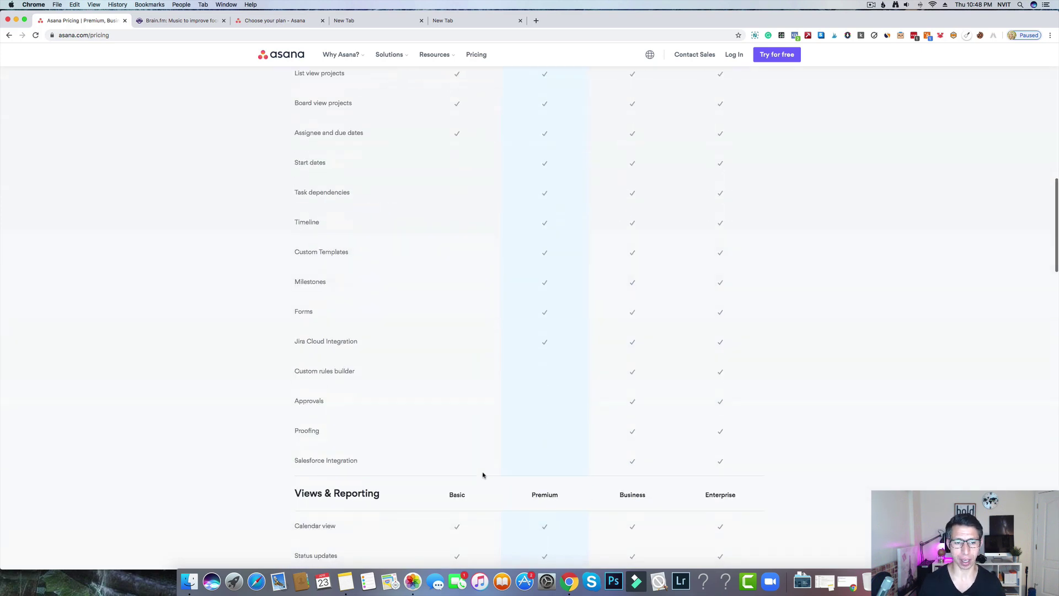
{"action": "scroll", "coordinate": [485, 426], "scroll_direction": "down", "scroll_amount": 14}
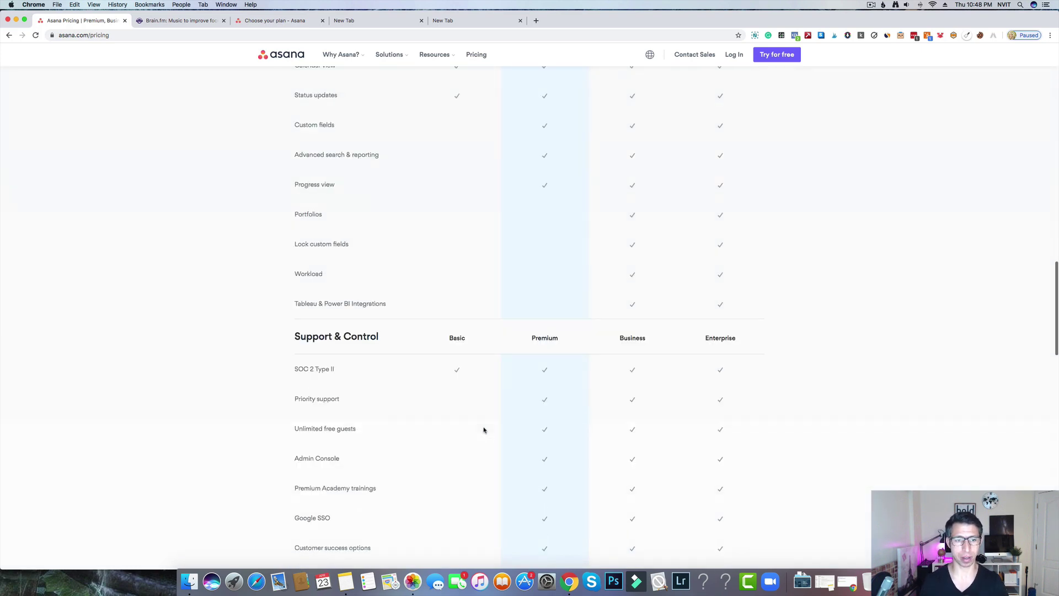
{"action": "scroll", "coordinate": [484, 430], "scroll_direction": "up", "scroll_amount": 4}
{"action": "scroll", "coordinate": [484, 430], "scroll_direction": "down", "scroll_amount": 20}
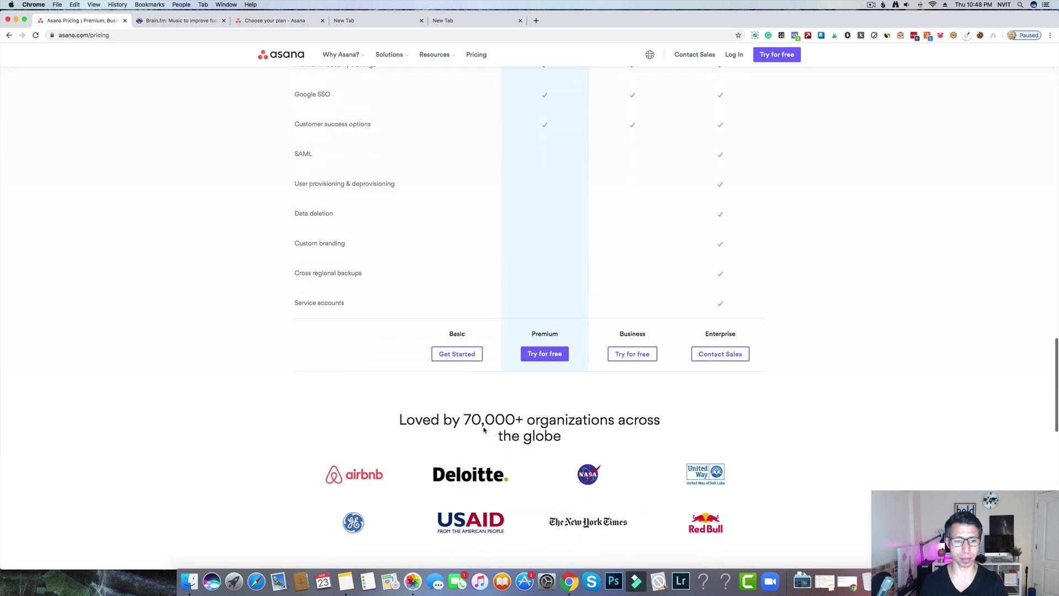
{"action": "scroll", "coordinate": [484, 429], "scroll_direction": "down", "scroll_amount": 10}
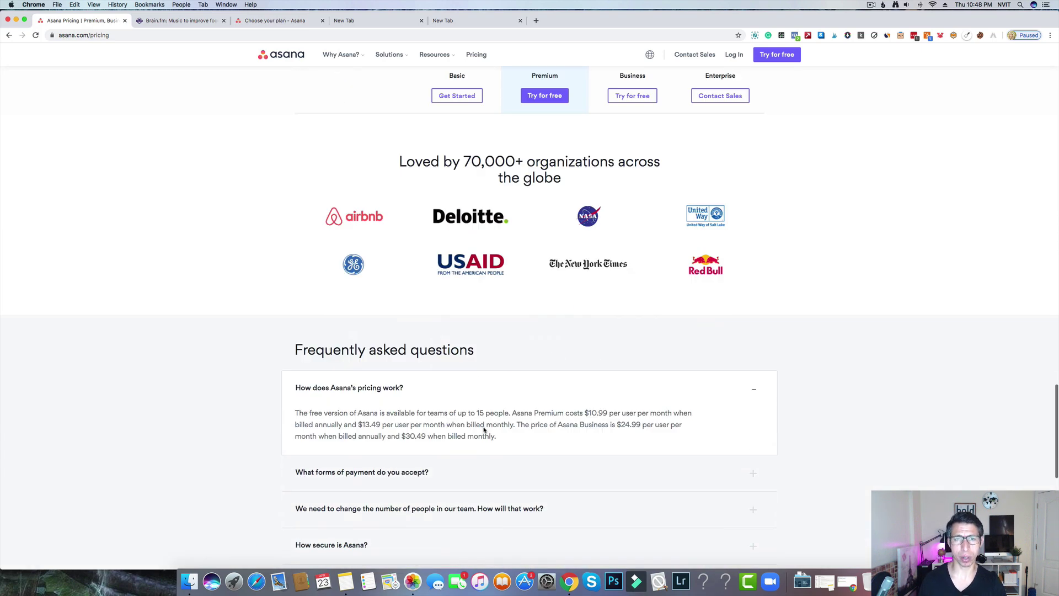
{"action": "scroll", "coordinate": [484, 430], "scroll_direction": "up", "scroll_amount": 20}
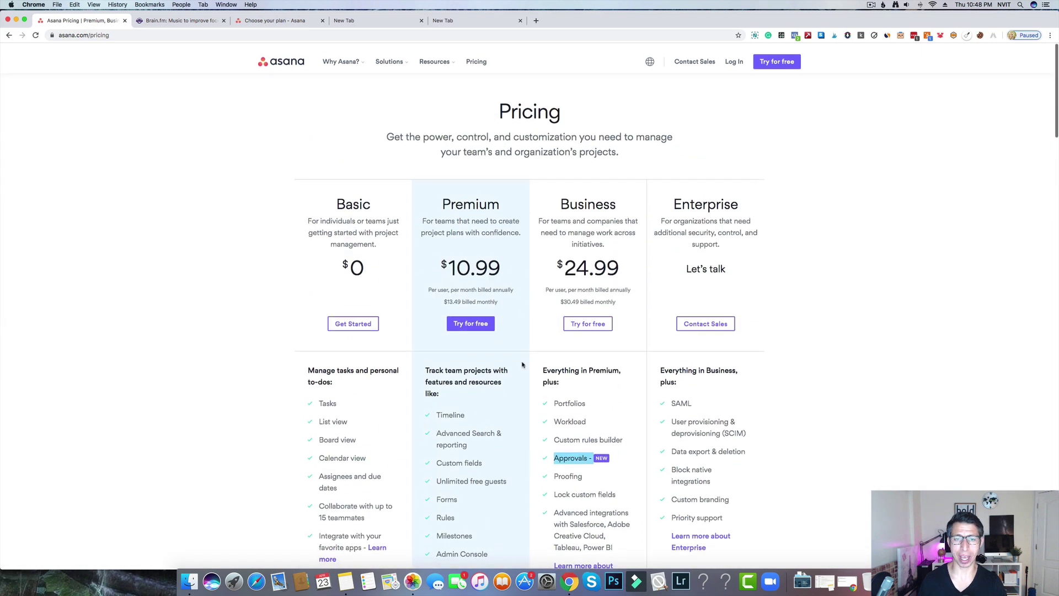
Select the $10.99 Premium price on the pricing page
{"action": "scroll", "coordinate": [527, 336], "scroll_direction": "down", "scroll_amount": 1}
{"action": "left_click_drag", "start_coordinate": [440, 257], "coordinate": [493, 285]}
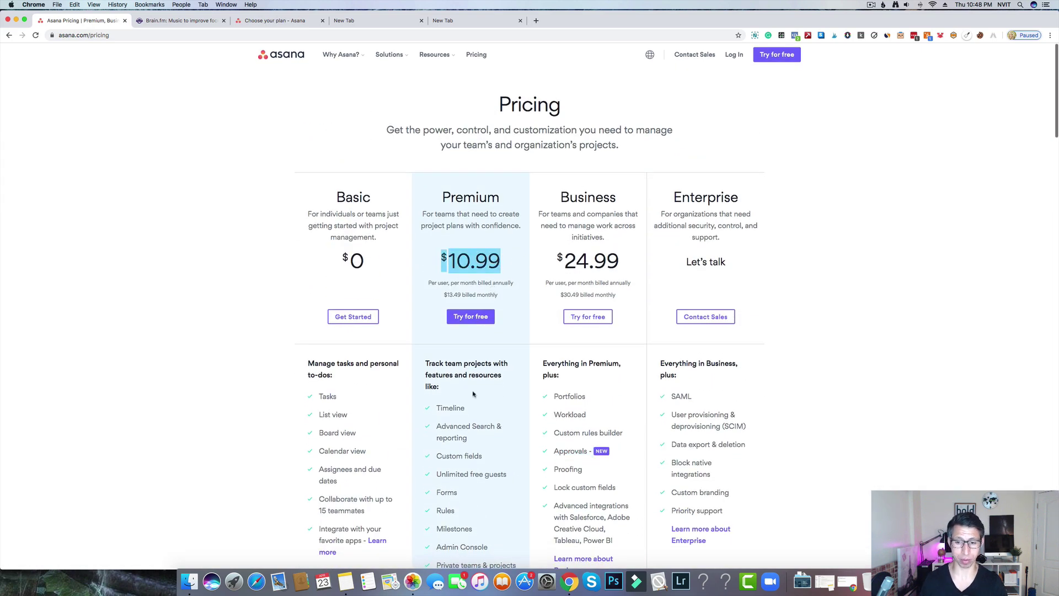
{"action": "scroll", "coordinate": [471, 401], "scroll_direction": "down", "scroll_amount": 5}
{"action": "scroll", "coordinate": [480, 402], "scroll_direction": "up", "scroll_amount": 1}
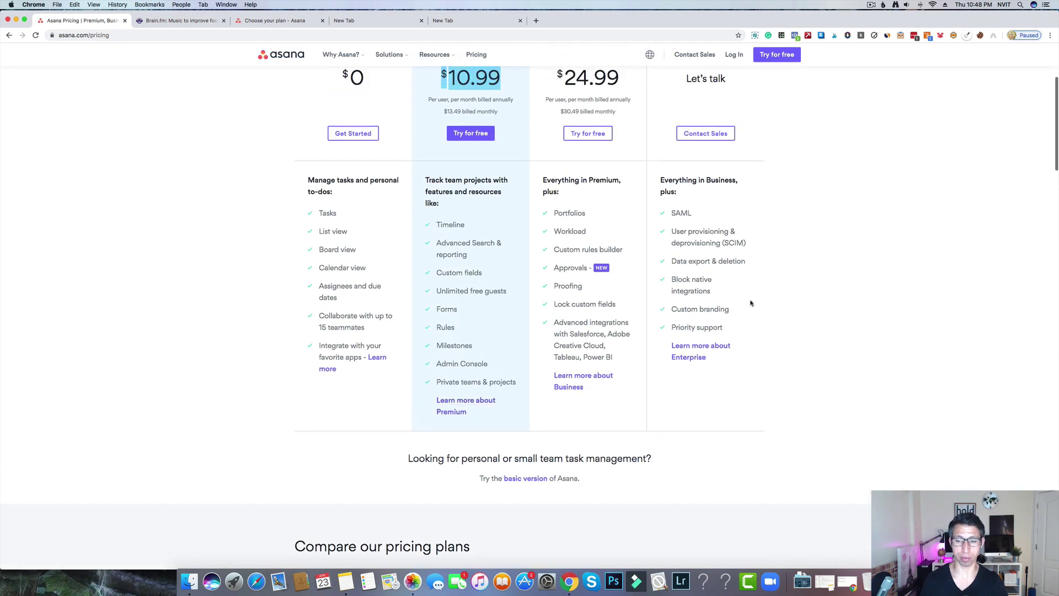
Highlight Enterprise's Custom branding line and Business features from rules builder to Creative Cloud
{"action": "triple_click", "coordinate": [717, 311]}
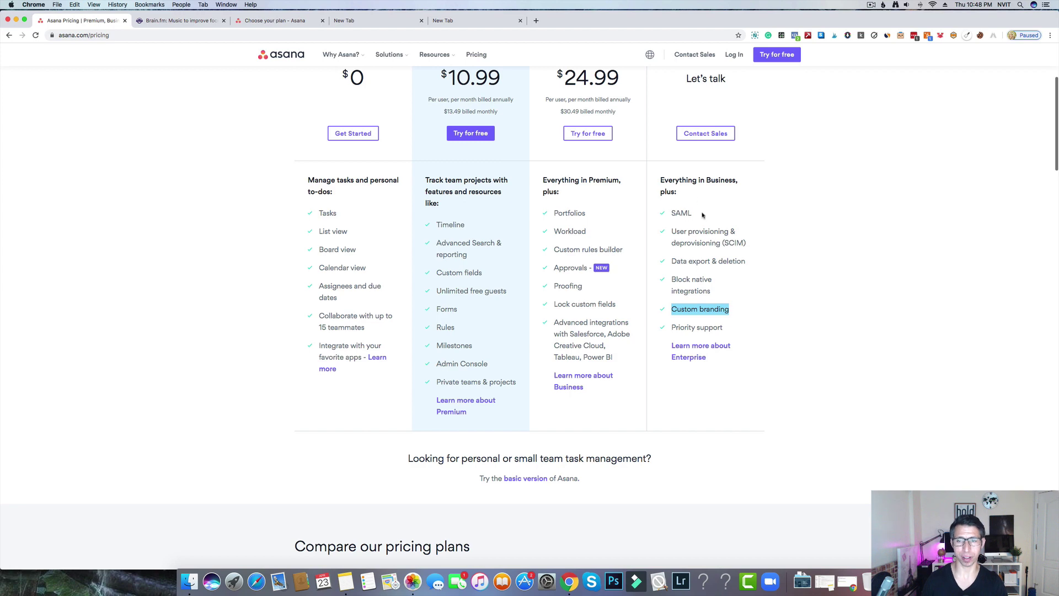
{"action": "left_click_drag", "start_coordinate": [618, 343], "coordinate": [580, 251]}
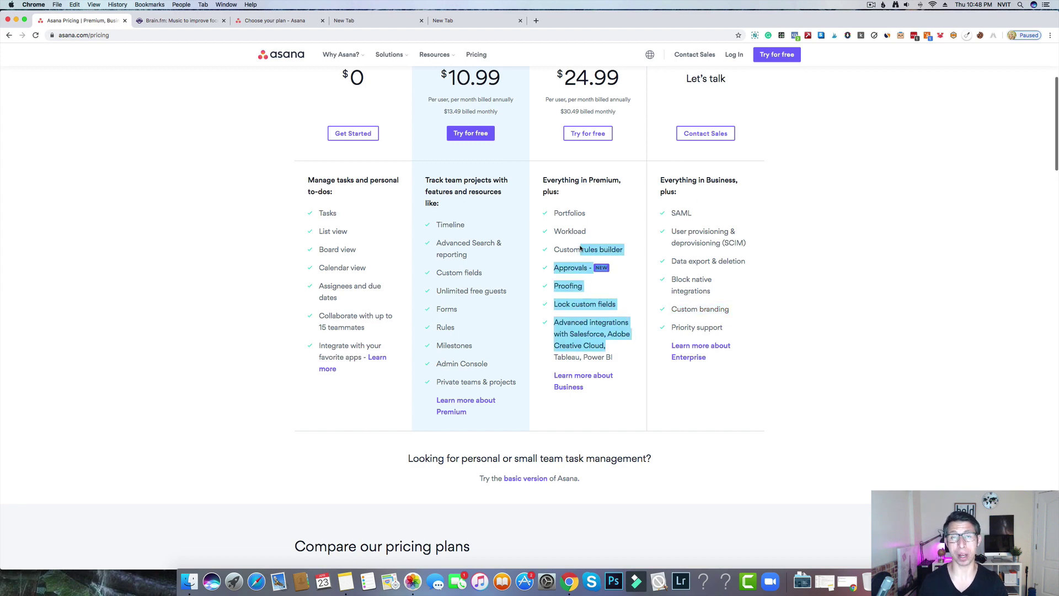
{"action": "scroll", "coordinate": [580, 250], "scroll_direction": "up", "scroll_amount": 5}
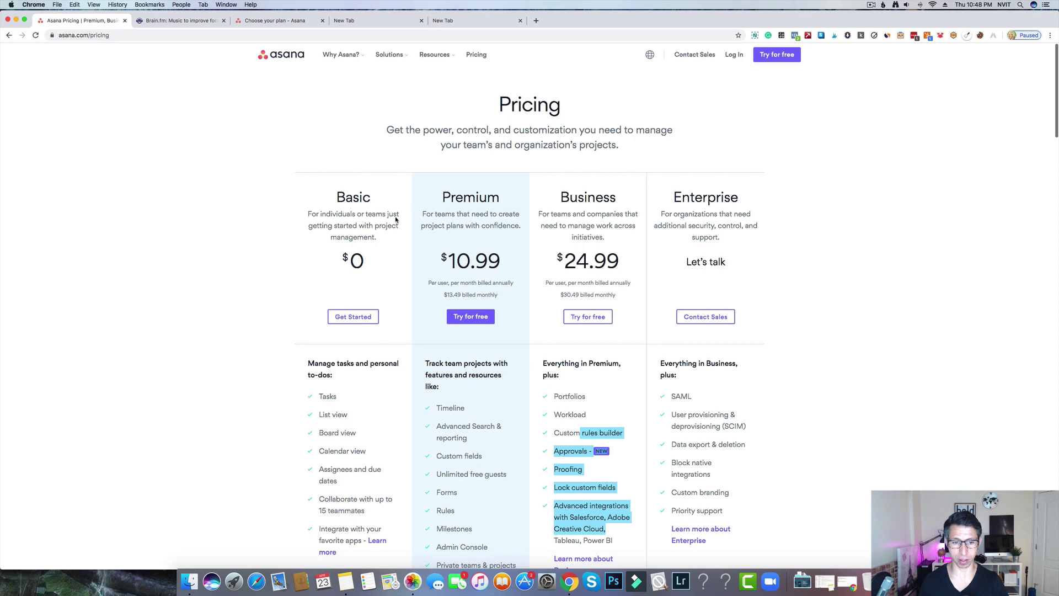
{"action": "scroll", "coordinate": [497, 246], "scroll_direction": "down", "scroll_amount": 8}
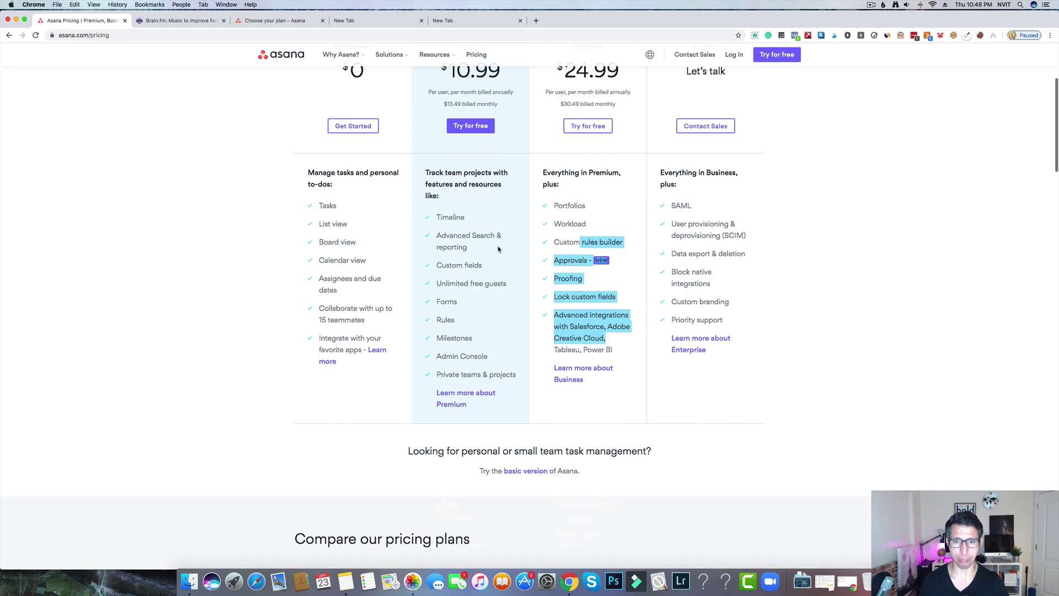
{"action": "scroll", "coordinate": [497, 250], "scroll_direction": "down", "scroll_amount": 10}
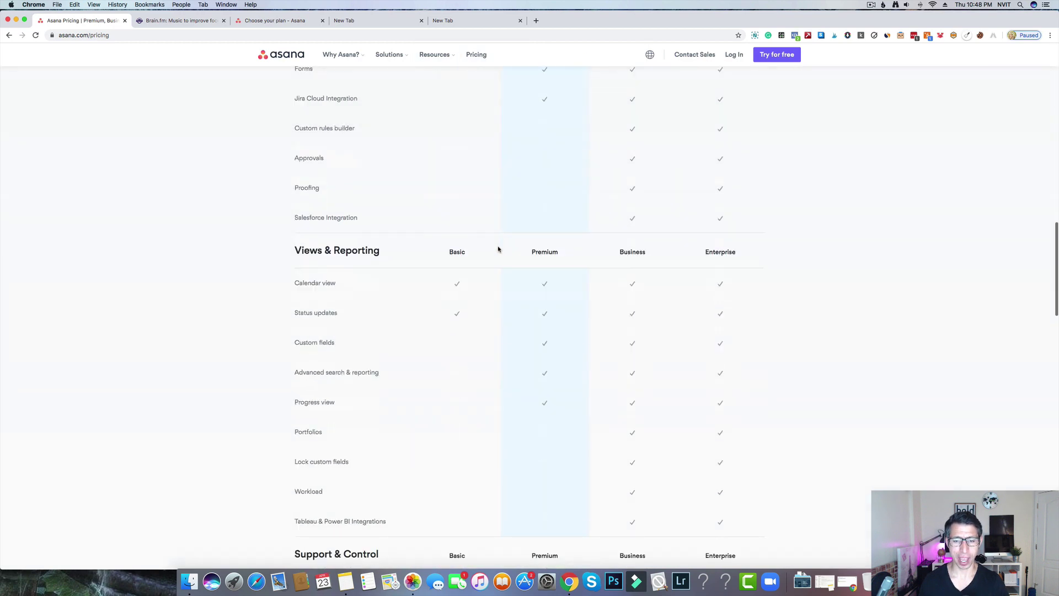
{"action": "scroll", "coordinate": [497, 249], "scroll_direction": "up", "scroll_amount": 20}
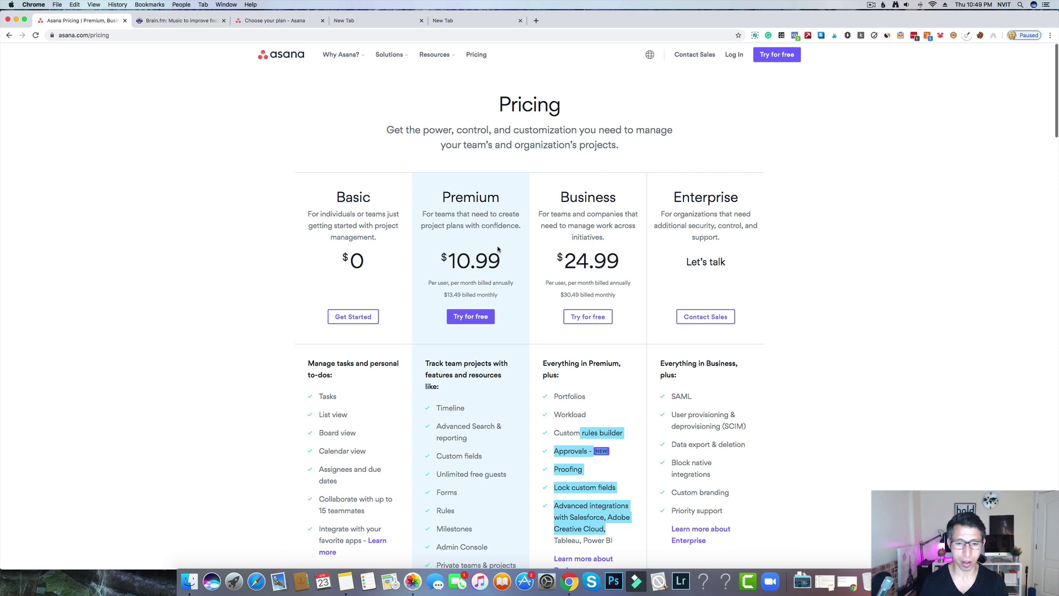
Select the pricing page subtitle, then click away to clear every text highlight
{"action": "scroll", "coordinate": [475, 406], "scroll_direction": "up", "scroll_amount": 1}
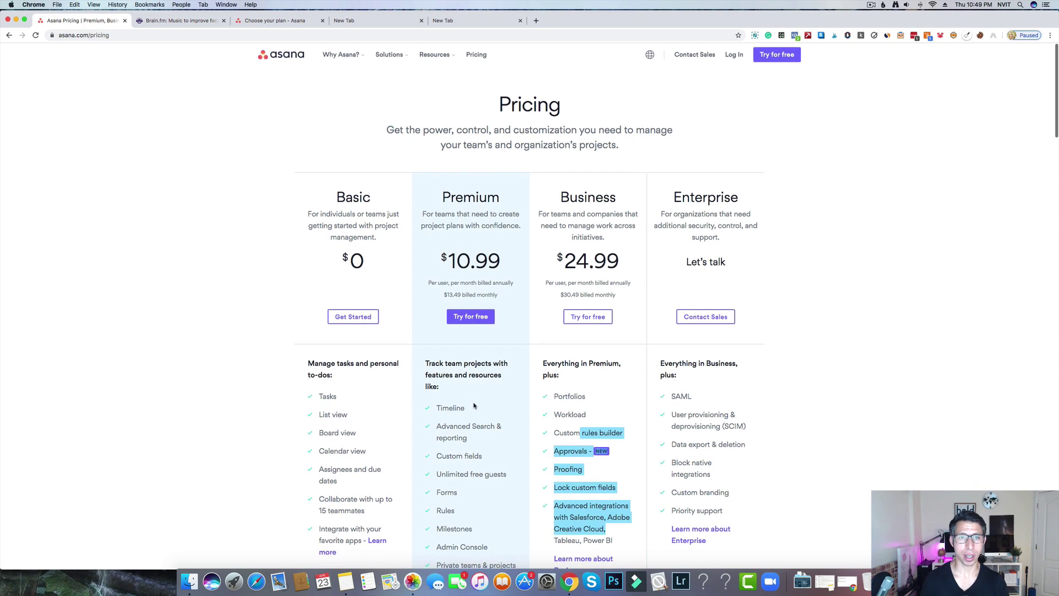
{"action": "scroll", "coordinate": [473, 404], "scroll_direction": "down", "scroll_amount": 5}
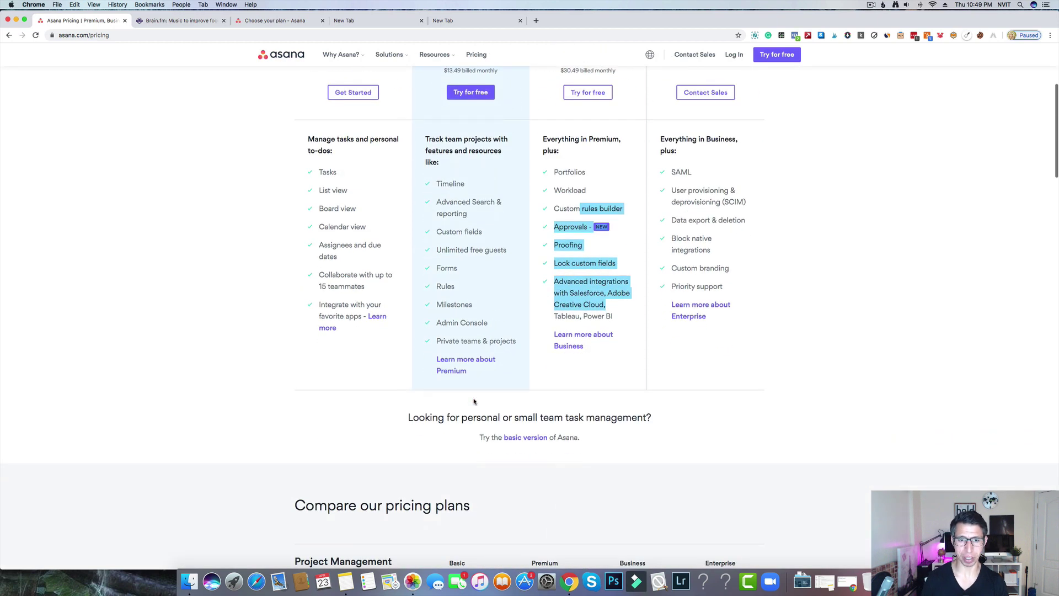
{"action": "scroll", "coordinate": [474, 402], "scroll_direction": "up", "scroll_amount": 5}
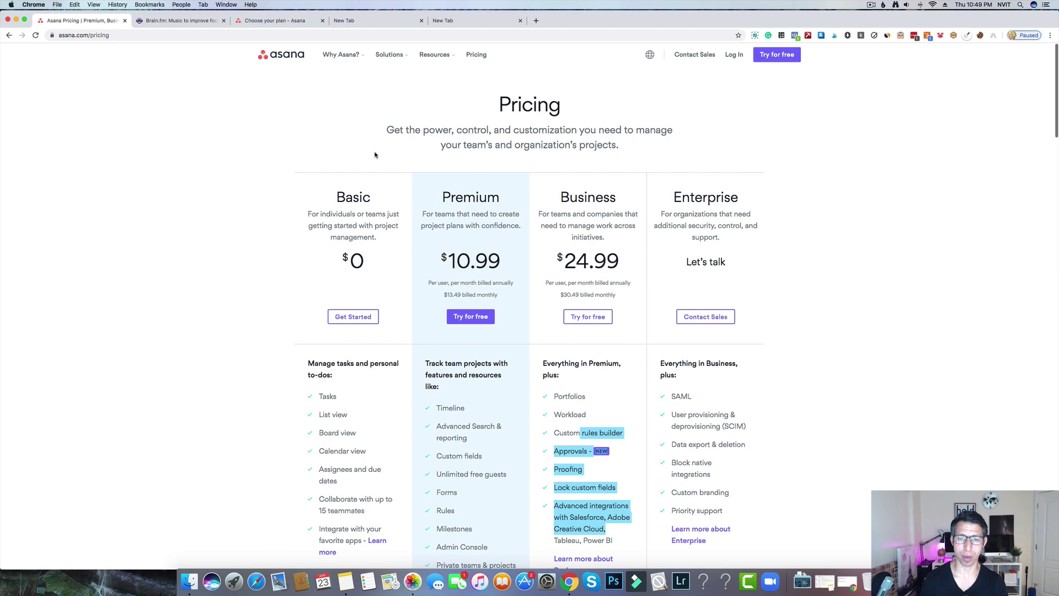
{"action": "scroll", "coordinate": [402, 190], "scroll_direction": "down", "scroll_amount": 5}
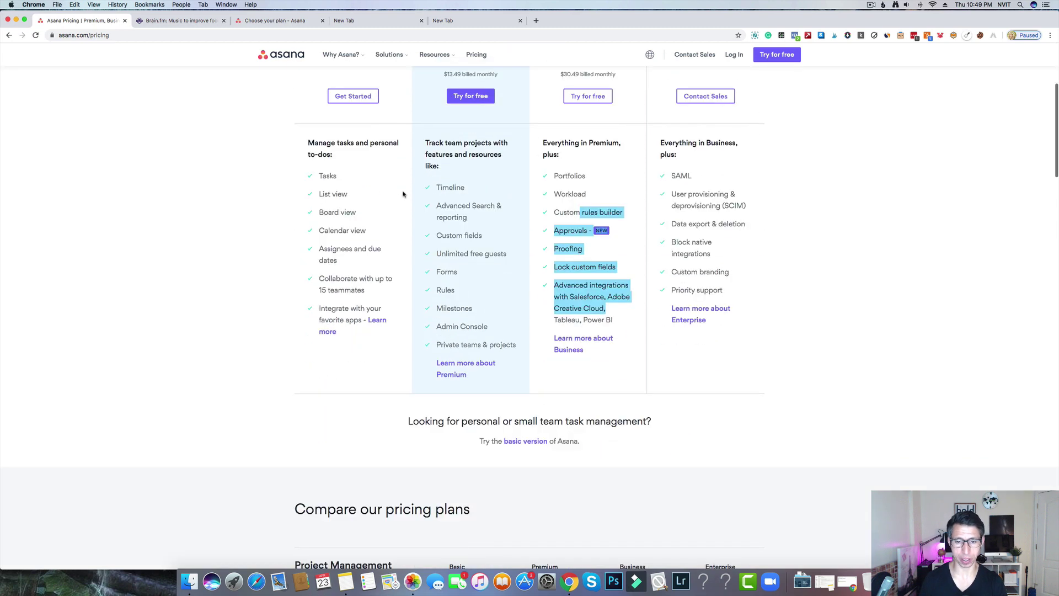
{"action": "scroll", "coordinate": [403, 192], "scroll_direction": "up", "scroll_amount": 5}
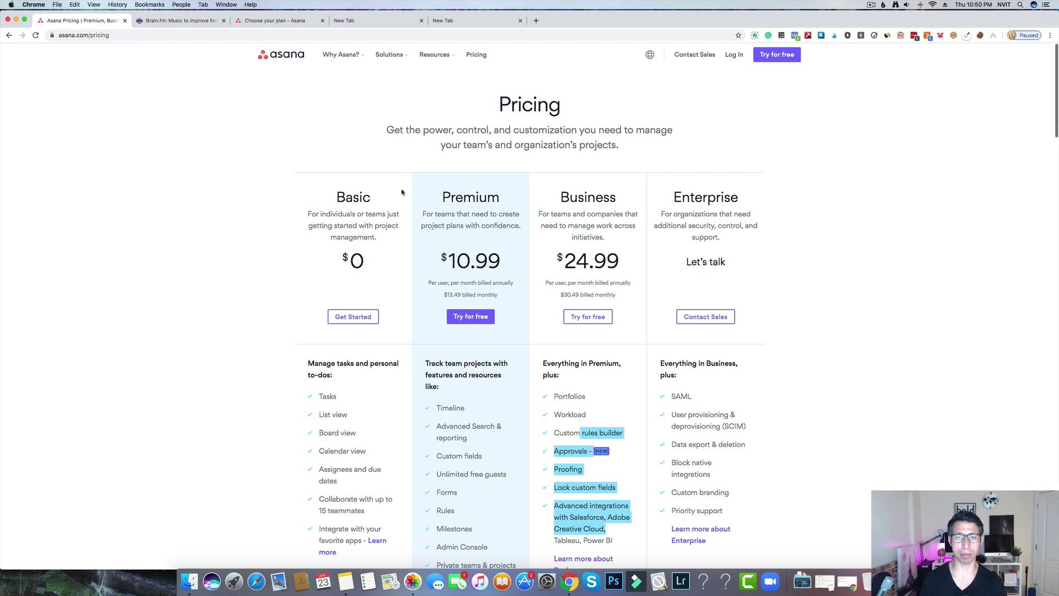
{"action": "left_click_drag", "start_coordinate": [433, 153], "coordinate": [504, 145]}
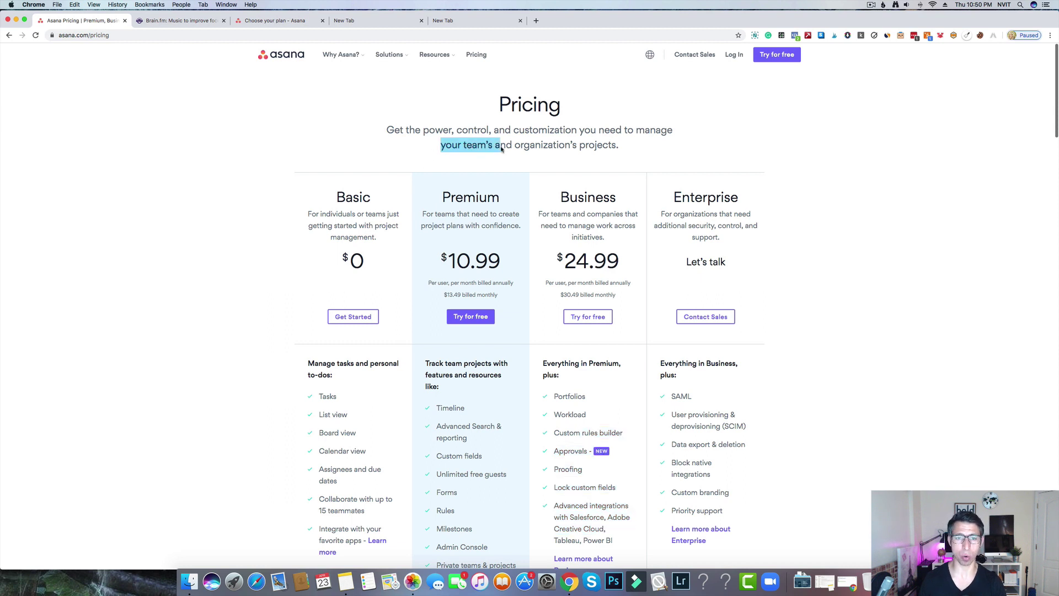
{"action": "left_click_drag", "start_coordinate": [624, 147], "coordinate": [382, 134]}
{"action": "left_click", "coordinate": [513, 150]}
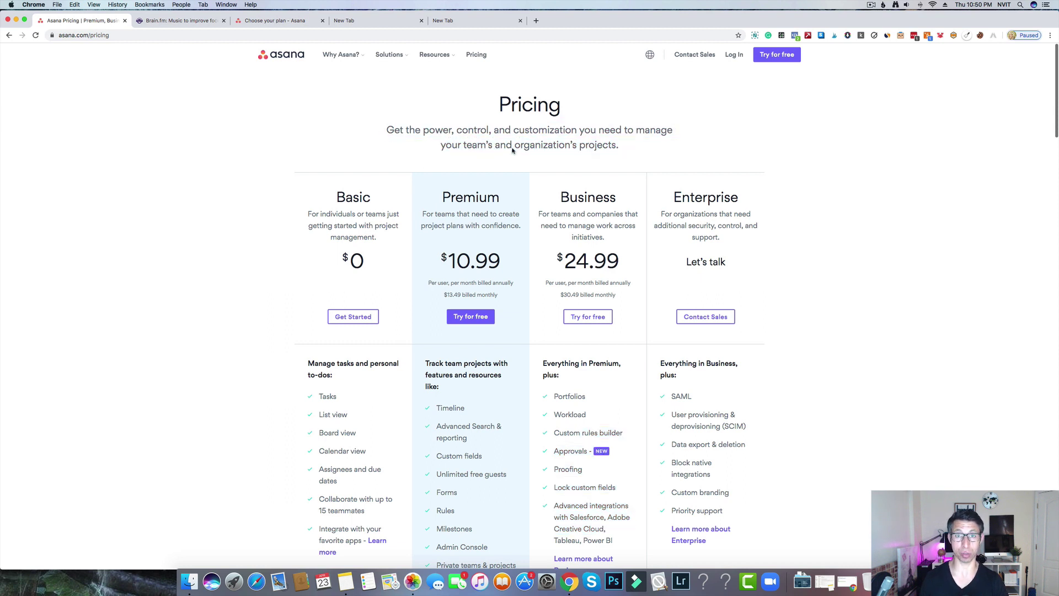